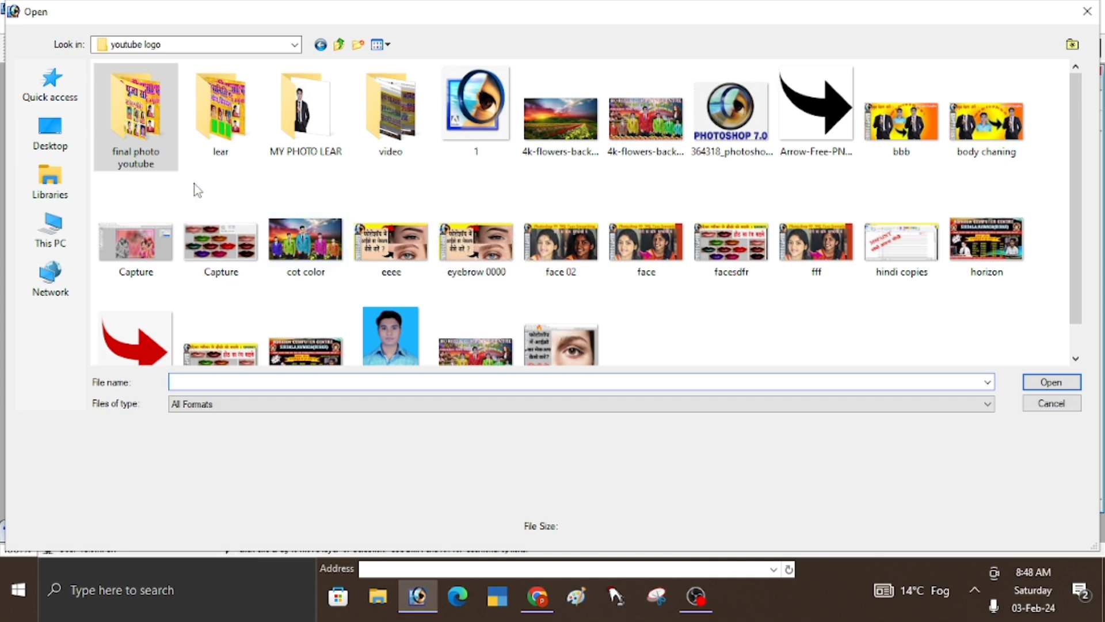
Browse up to the photoshop folder and into model photo desing logo to find a yellow background image.
{"action": "left_click", "coordinate": [339, 45]}
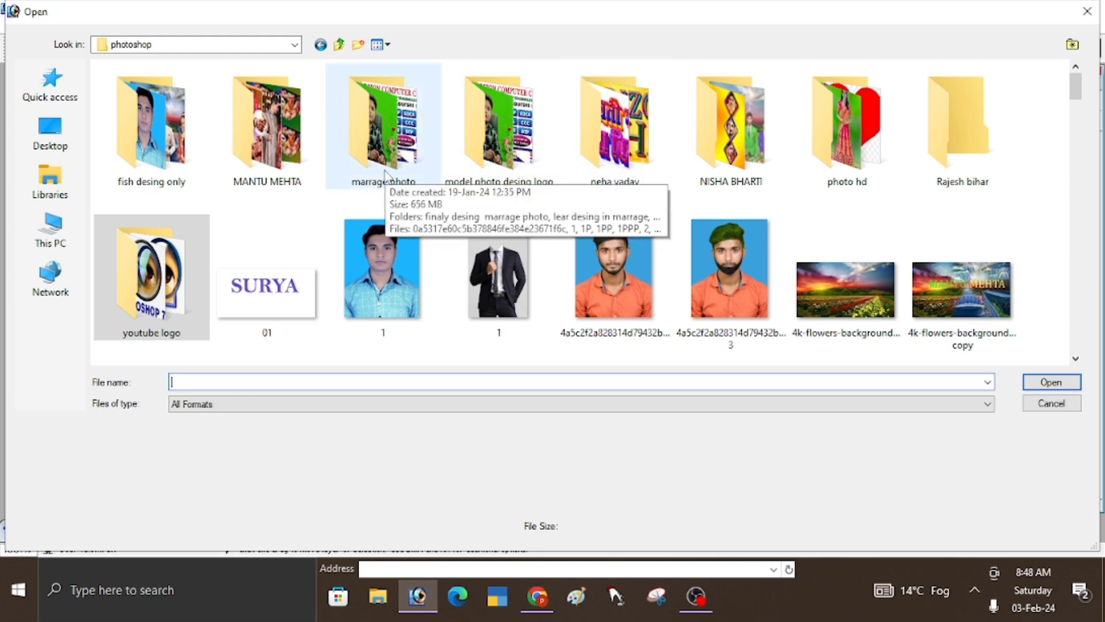
{"action": "double_click", "coordinate": [541, 186]}
{"action": "left_click", "coordinate": [798, 238]}
{"action": "scroll", "coordinate": [440, 328], "scroll_direction": "down", "scroll_amount": 1}
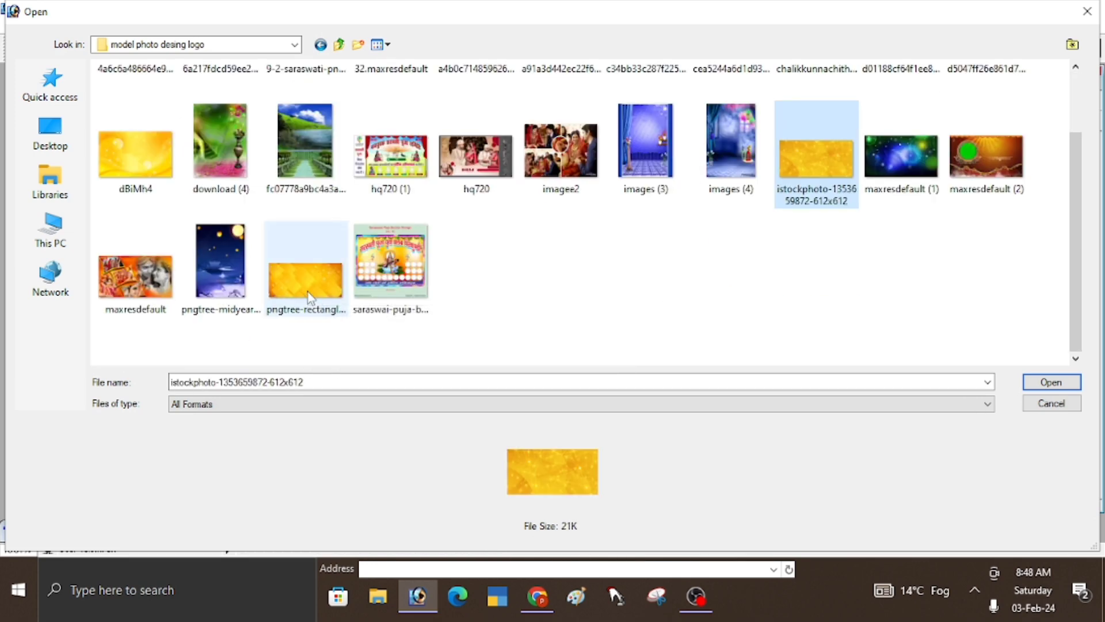
Try to open the pngtree-rectangle yellow background image from the model photo desing logo folder.
{"action": "scroll", "coordinate": [311, 297], "scroll_direction": "up", "scroll_amount": 1}
{"action": "scroll", "coordinate": [308, 291], "scroll_direction": "down", "scroll_amount": 1}
{"action": "double_click", "coordinate": [320, 301]}
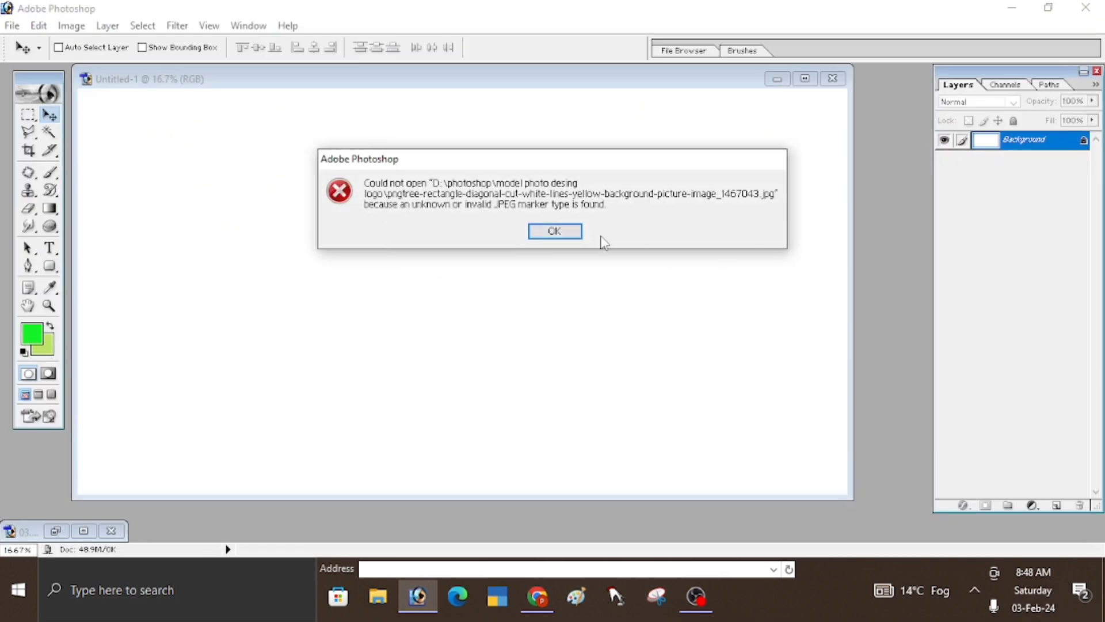
{"action": "left_click", "coordinate": [567, 231]}
{"action": "double_click", "coordinate": [885, 236]}
{"action": "double_click", "coordinate": [820, 241]}
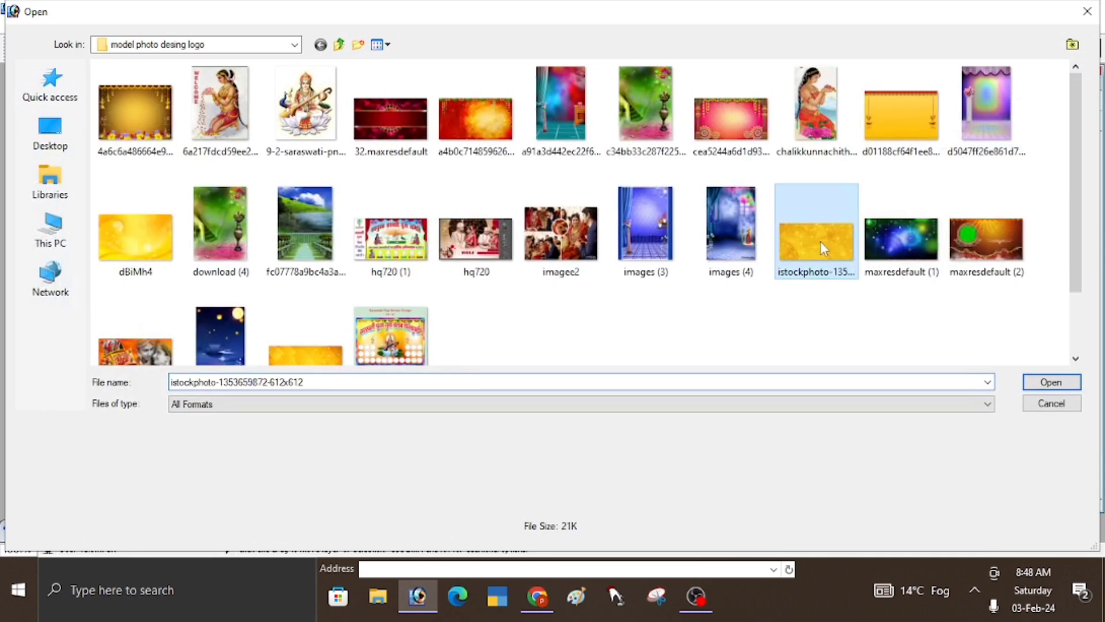
{"action": "left_click_drag", "start_coordinate": [306, 87], "coordinate": [665, 119]}
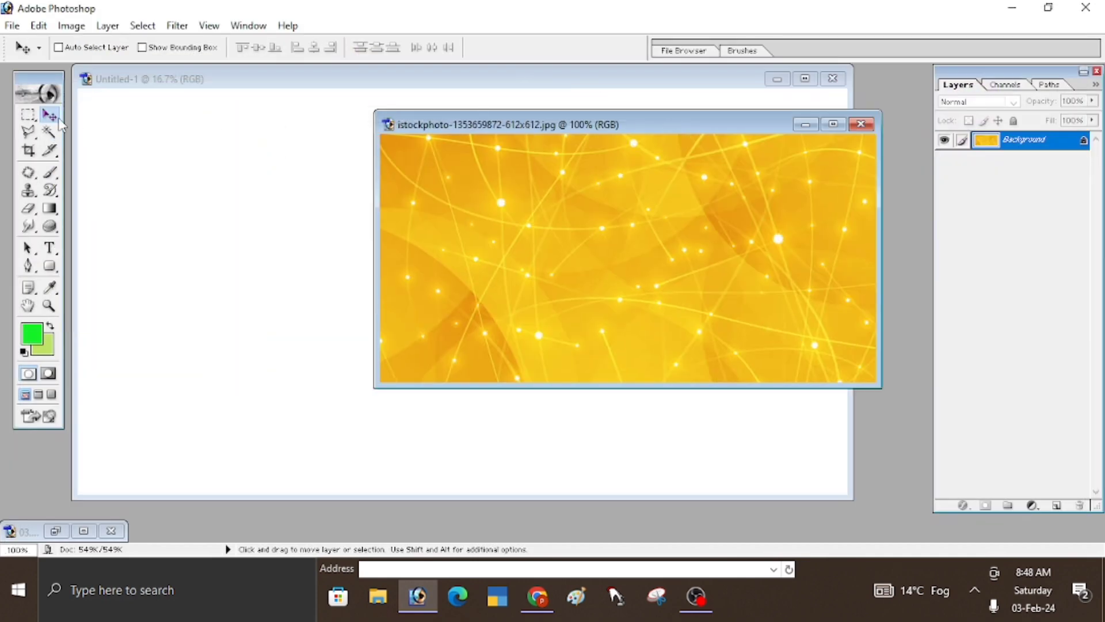
Copy the yellow background image into the Untitled-1 document as a layer and maximize that document's window.
{"action": "left_click_drag", "start_coordinate": [517, 125], "coordinate": [700, 128]}
{"action": "left_click_drag", "start_coordinate": [572, 232], "coordinate": [303, 219]}
{"action": "left_click", "coordinate": [805, 79]}
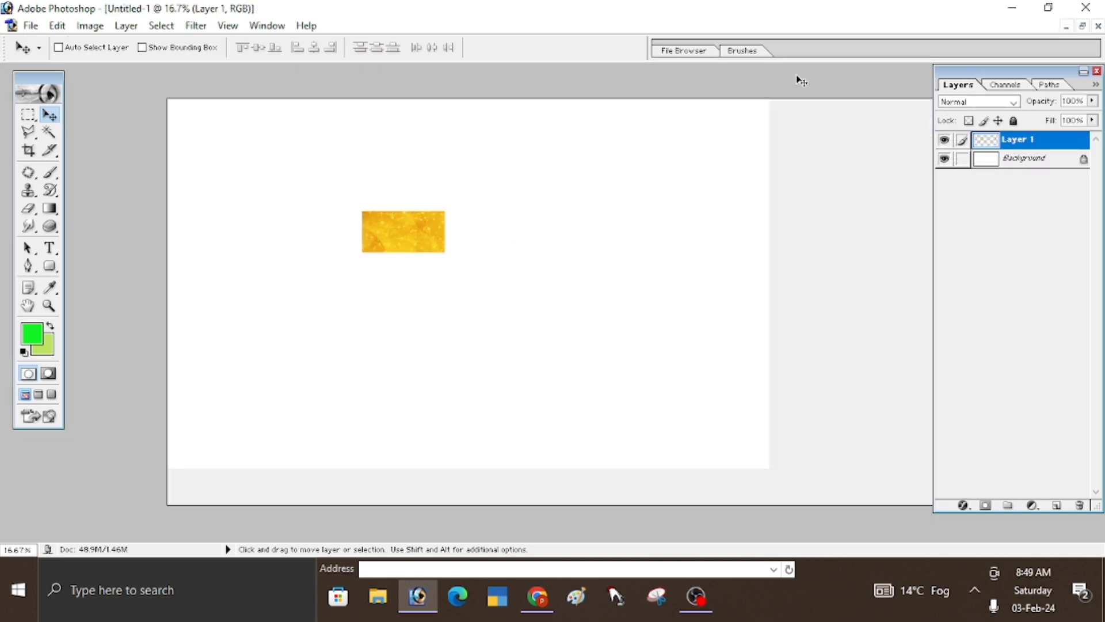
Align the yellow image with the canvas's upper-left corner and scale it to cover the whole canvas.
{"action": "left_click_drag", "start_coordinate": [402, 235], "coordinate": [220, 144]}
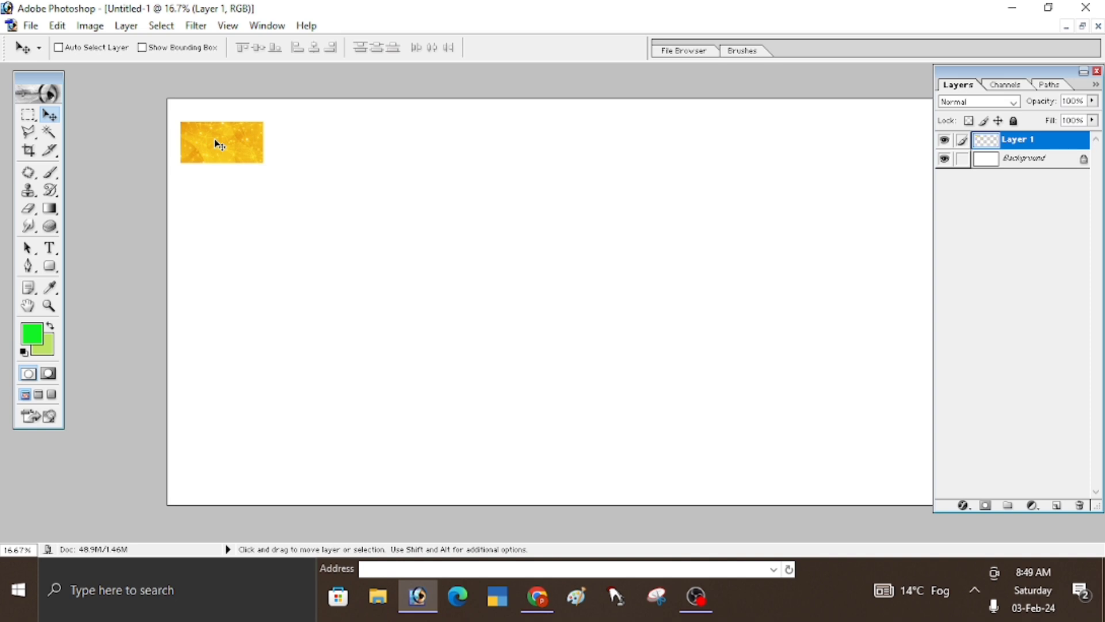
{"action": "key", "text": "ctrl+t"}
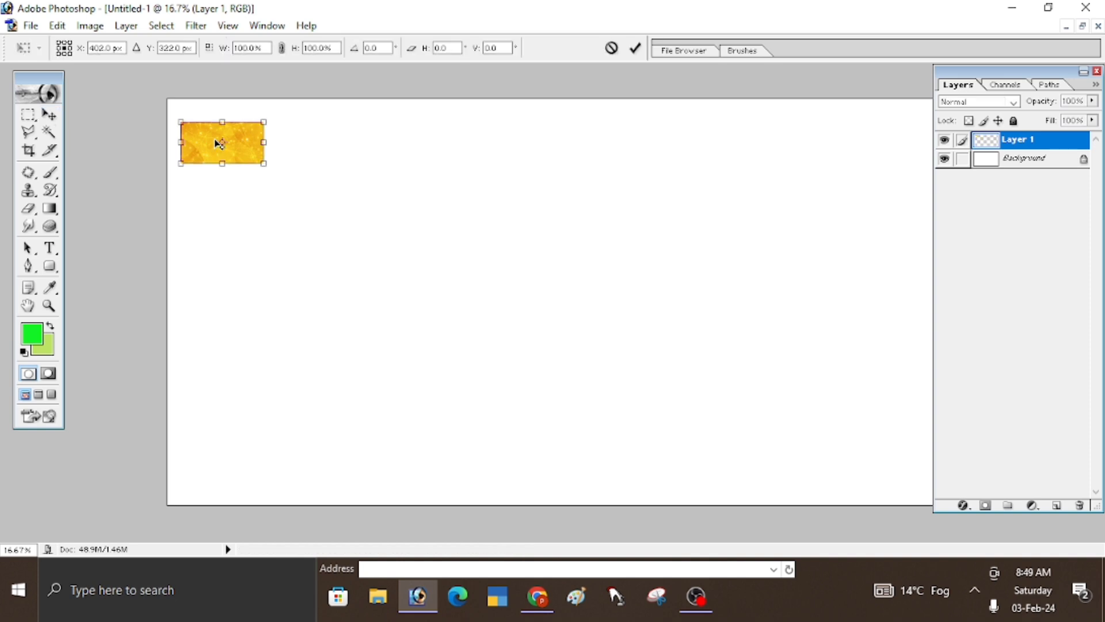
{"action": "left_click_drag", "start_coordinate": [207, 143], "coordinate": [192, 119]}
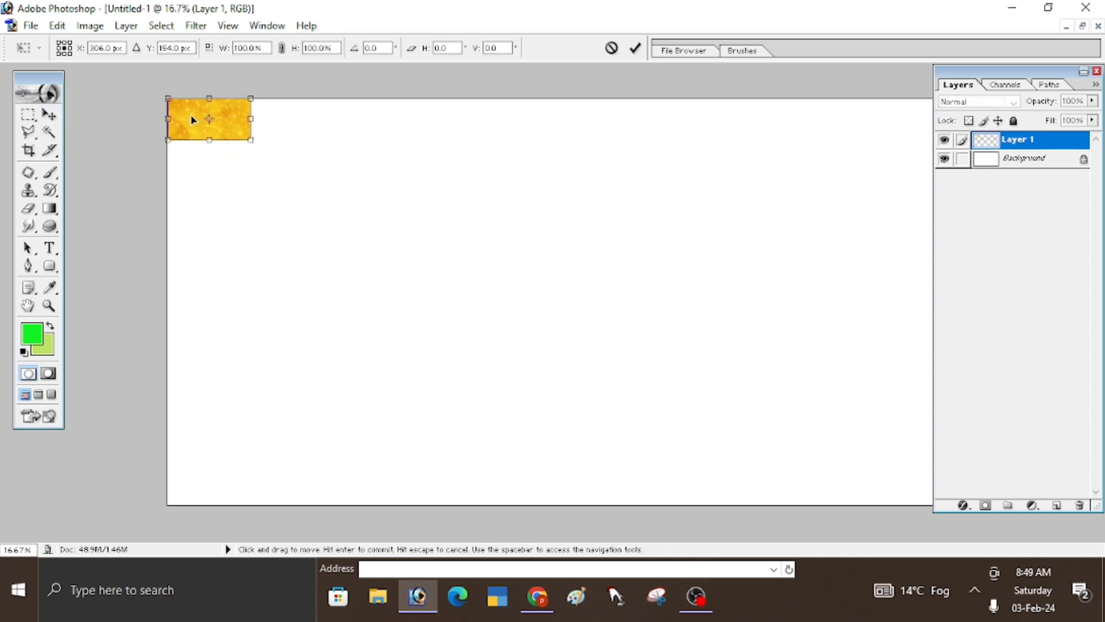
{"action": "left_click_drag", "start_coordinate": [252, 141], "coordinate": [958, 509]}
{"action": "key", "text": "Return"}
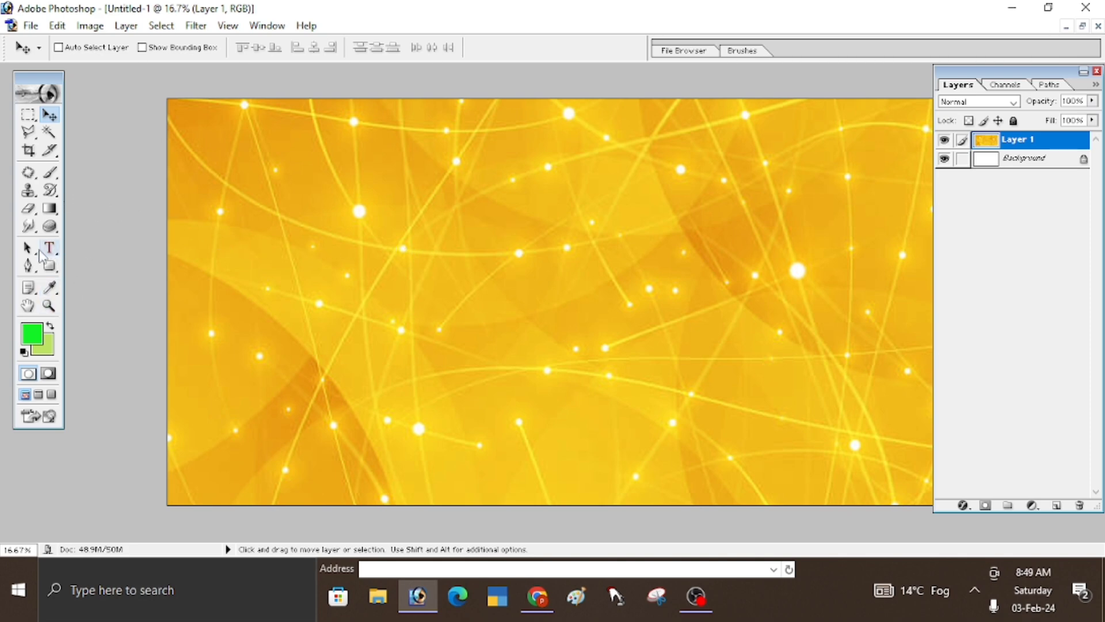
Add a Hindi heading text layer reading "माँ सरस्वती पूजा समिति" near the canvas's upper edge.
{"action": "left_click", "coordinate": [49, 251]}
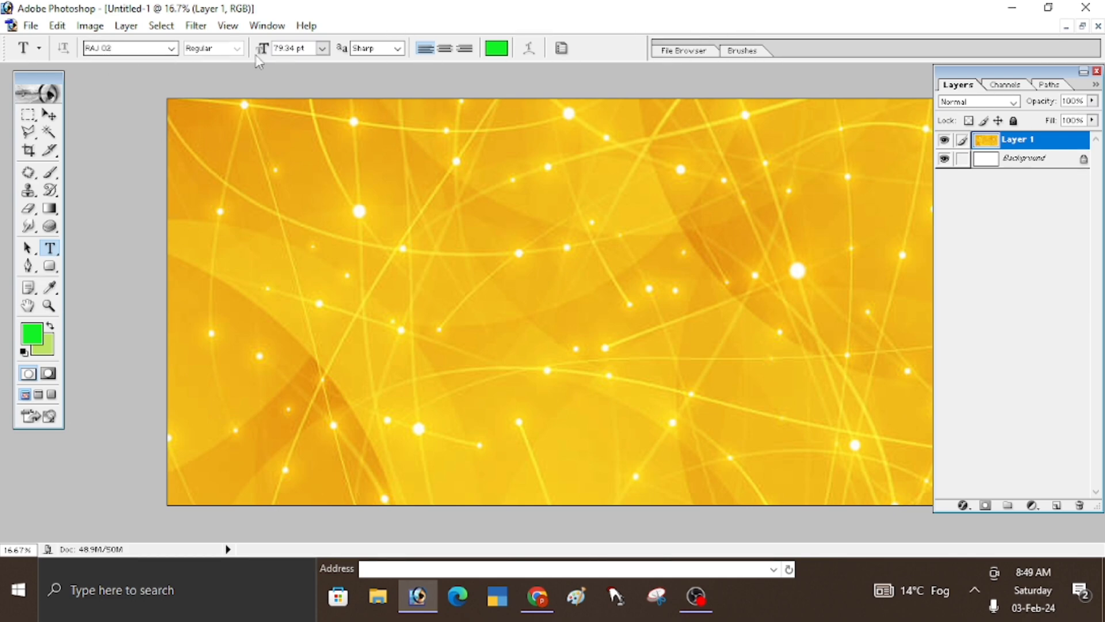
{"action": "left_click", "coordinate": [349, 213]}
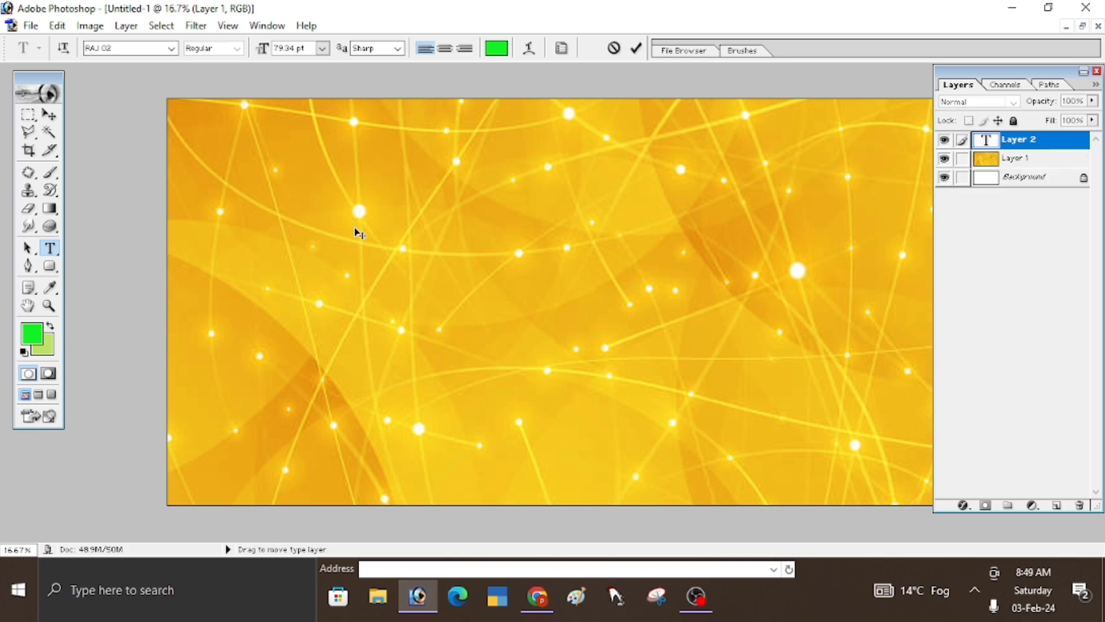
{"action": "type", "text": "ek"}
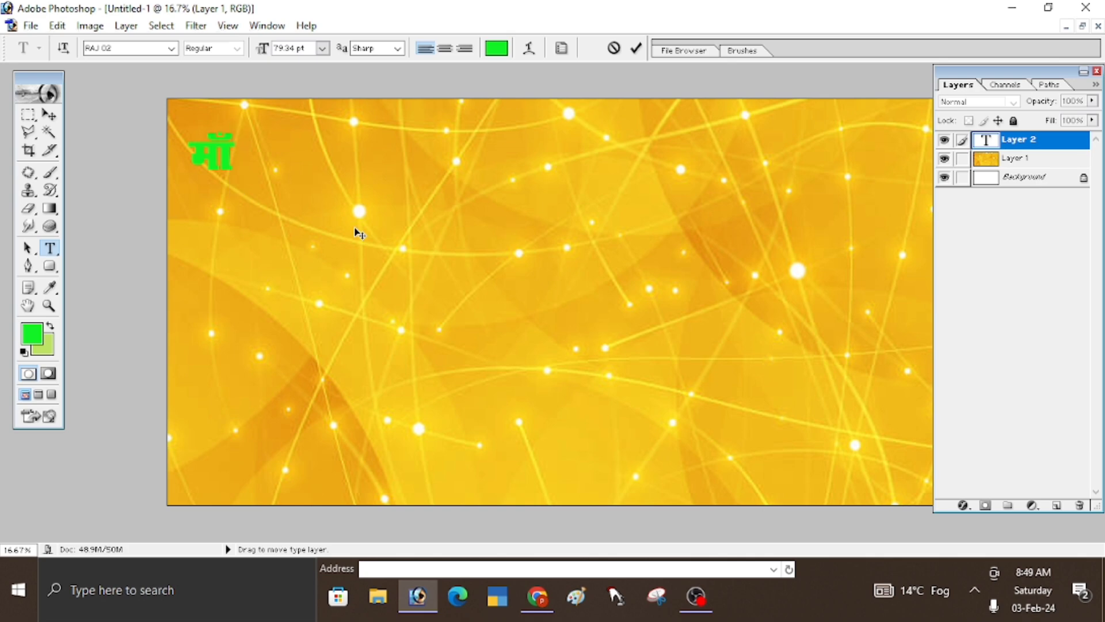
{"action": "type", "text": "सरस्वती"}
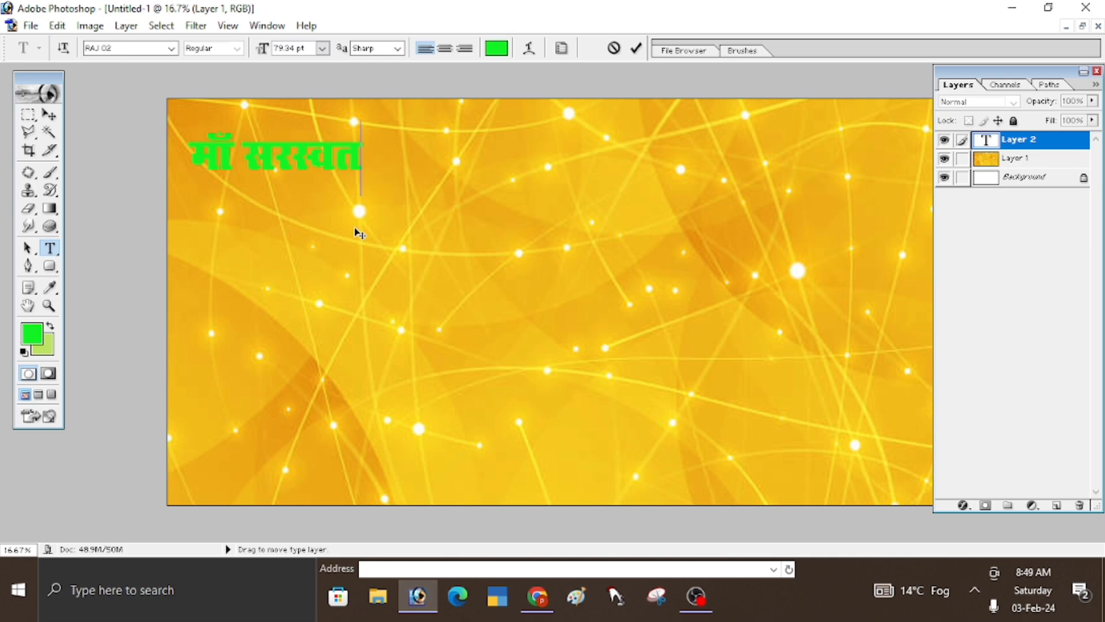
{"action": "type", "text": " पूजा"}
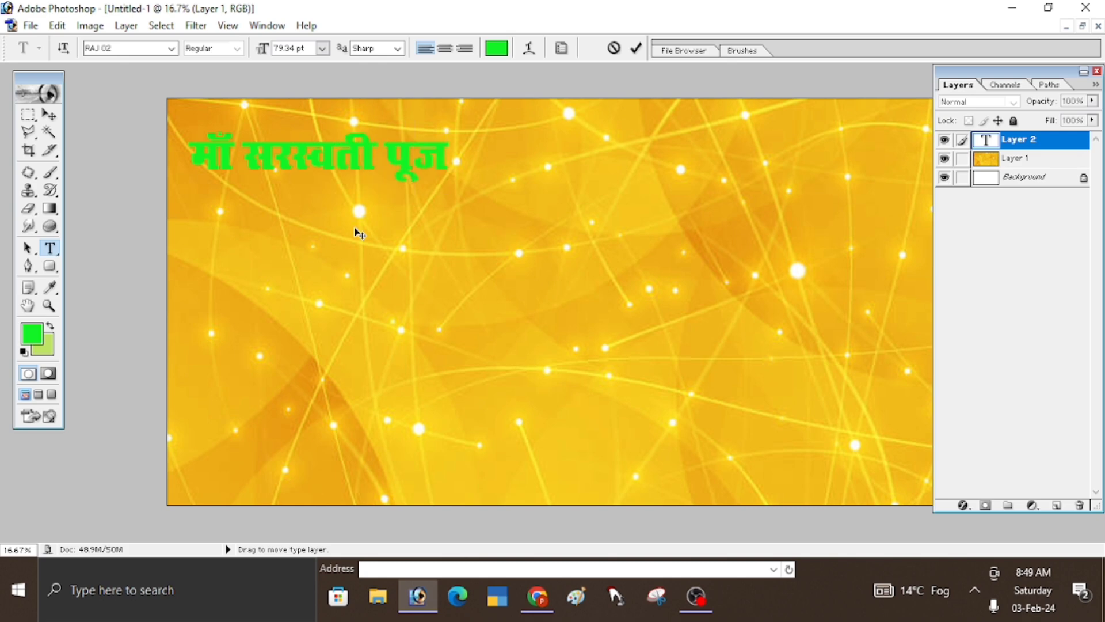
{"action": "type", "text": " समित"}
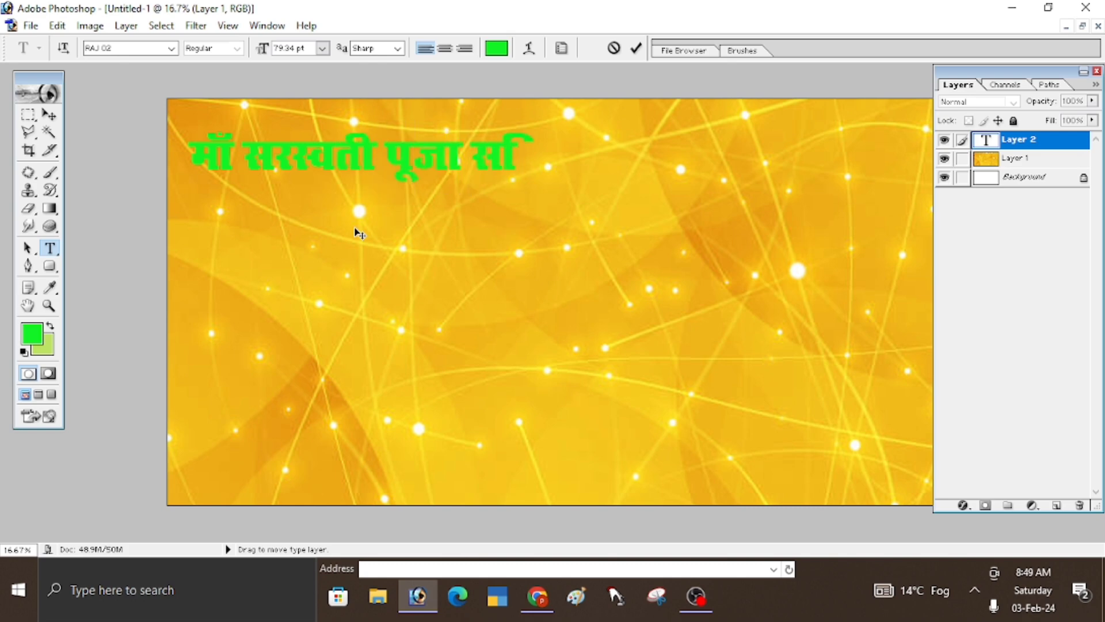
{"action": "key", "text": "BackSpace"}
{"action": "type", "text": "िति"}
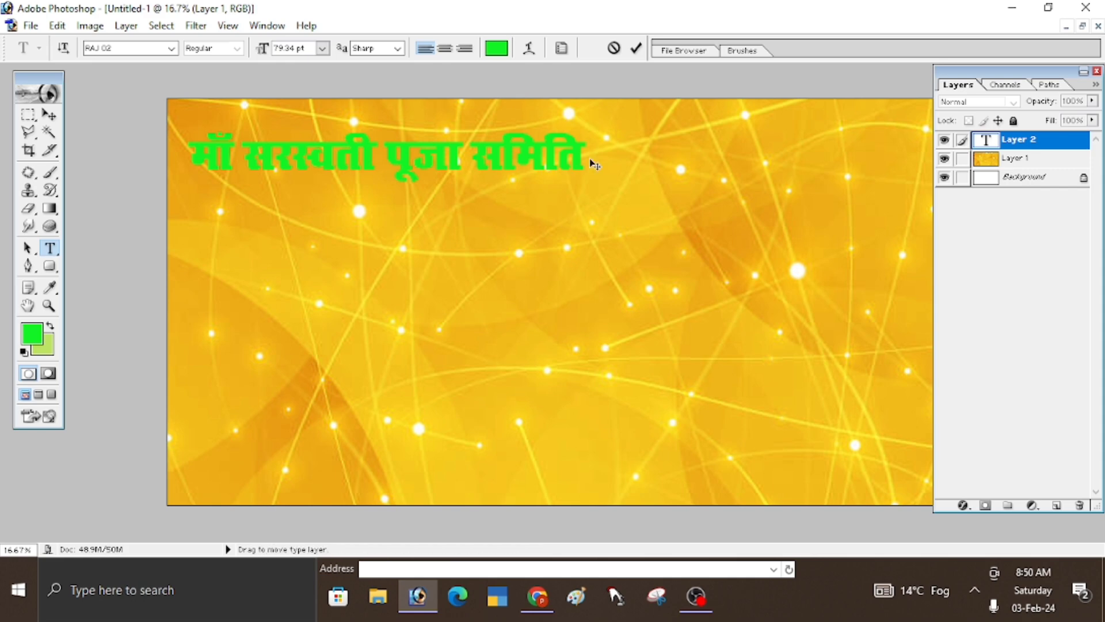
{"action": "left_click", "coordinate": [49, 115]}
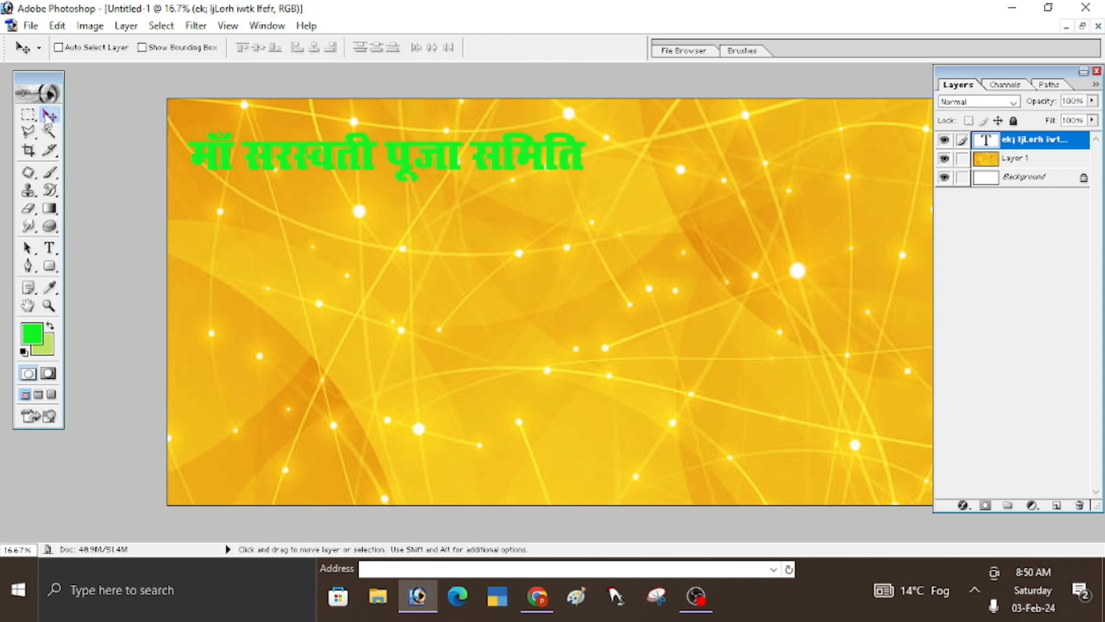
Scale the heading to about 185% so it spans the banner's width, make it slightly taller and raise it toward the upper edge.
{"action": "key", "text": "ctrl+t"}
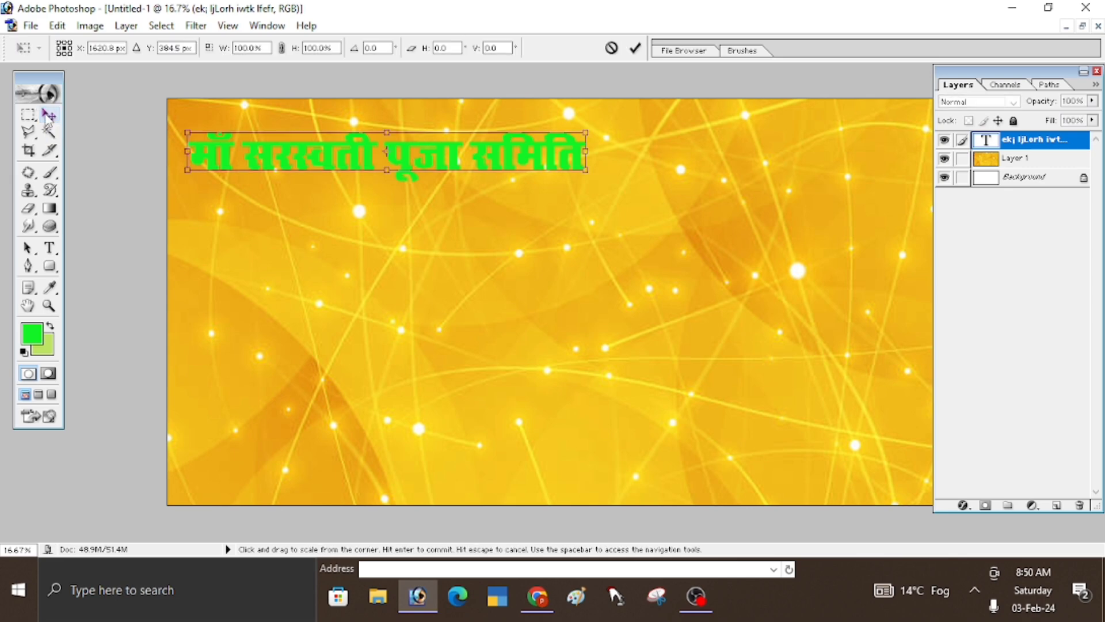
{"action": "left_click_drag", "start_coordinate": [586, 169], "coordinate": [925, 237]}
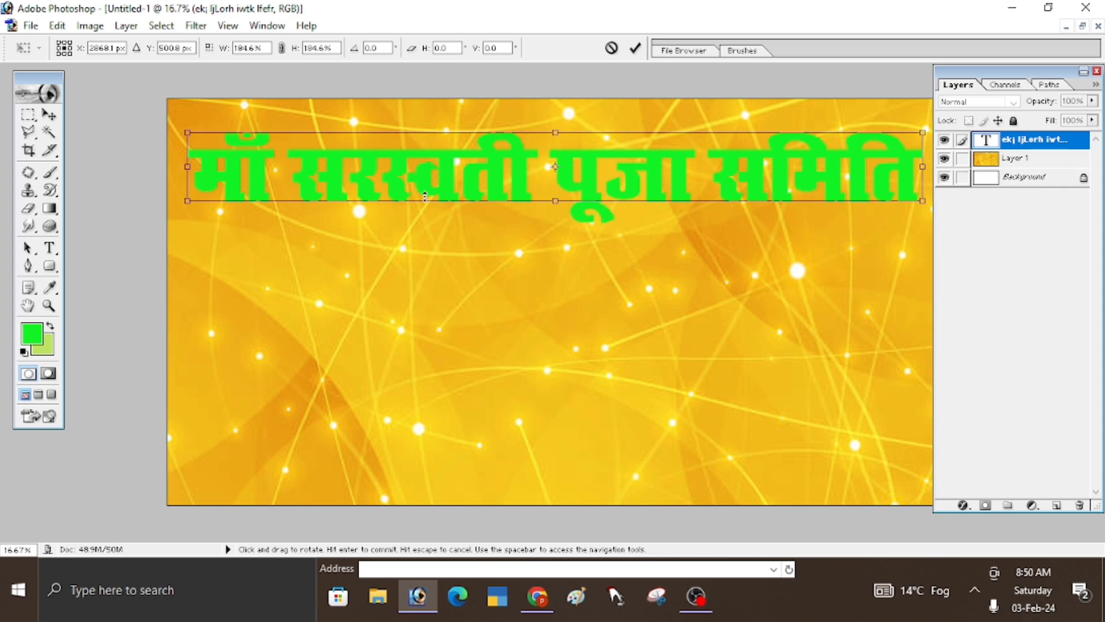
{"action": "left_click_drag", "start_coordinate": [556, 134], "coordinate": [556, 123]}
{"action": "left_click_drag", "start_coordinate": [556, 201], "coordinate": [556, 206]}
{"action": "left_click_drag", "start_coordinate": [518, 162], "coordinate": [518, 151]}
{"action": "key", "text": "Return"}
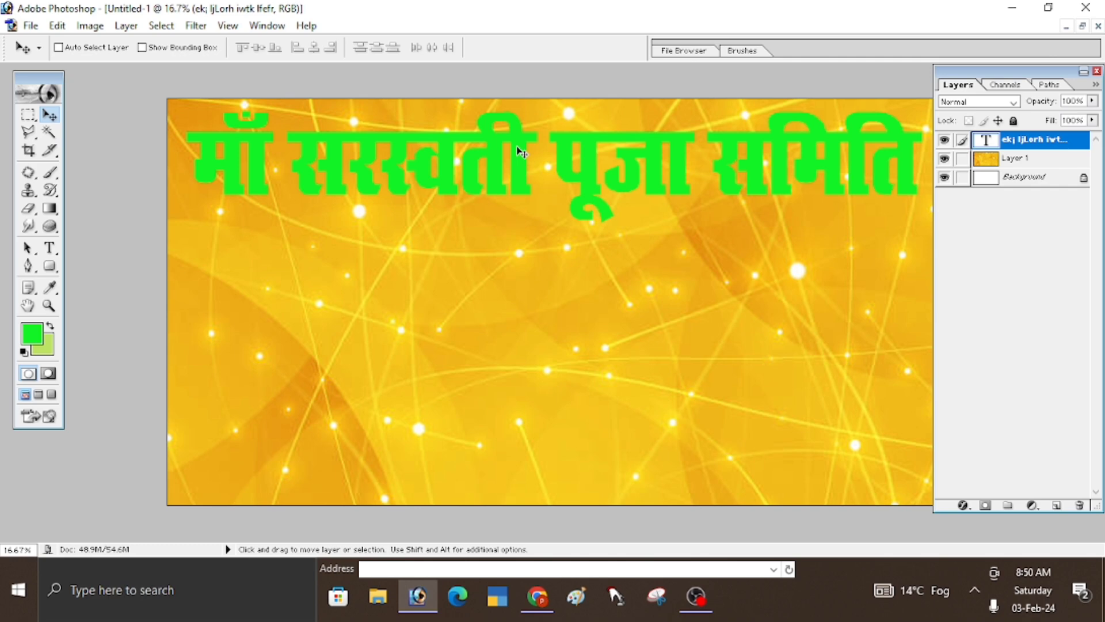
Add an outside Stroke of 7 px in off-white (F8F0F0) to the heading text.
{"action": "left_click", "coordinate": [963, 507]}
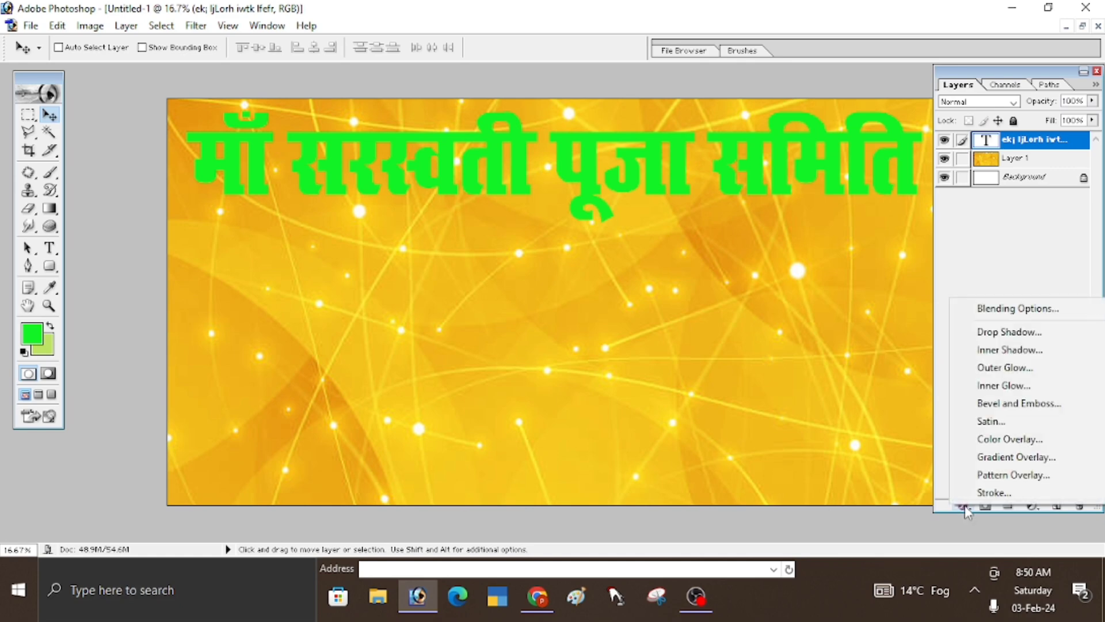
{"action": "left_click", "coordinate": [999, 494]}
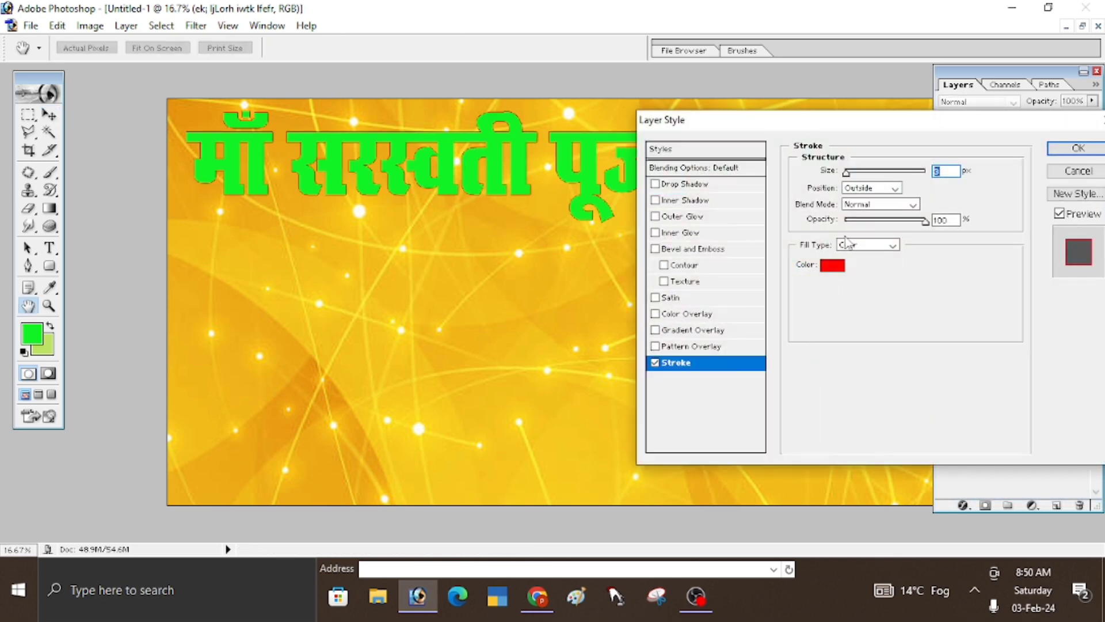
{"action": "left_click_drag", "start_coordinate": [736, 125], "coordinate": [783, 86]}
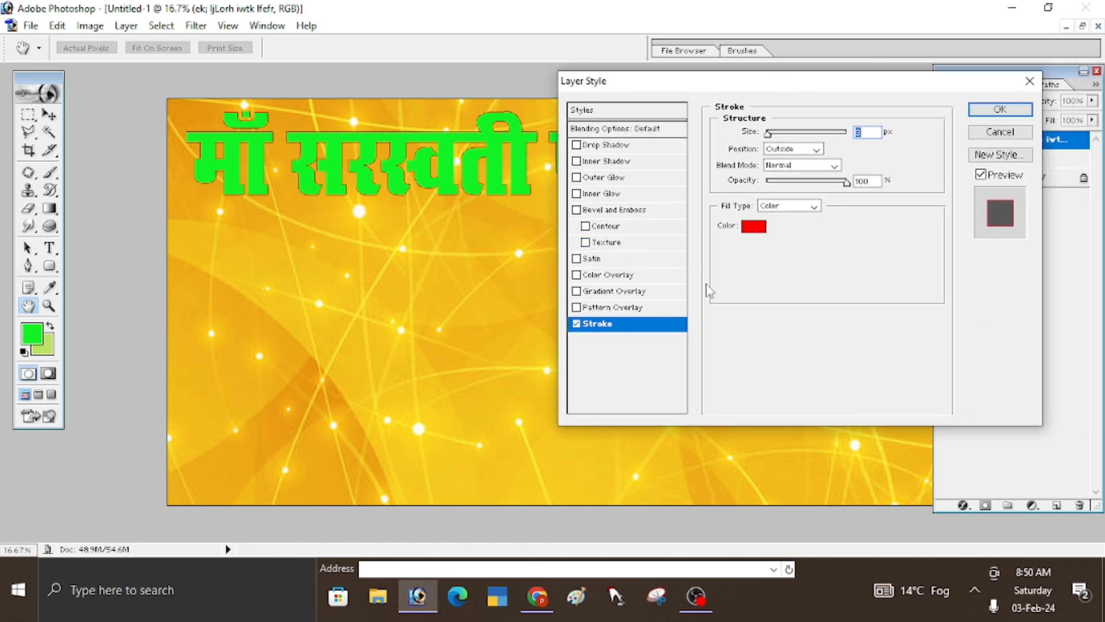
{"action": "left_click", "coordinate": [756, 226]}
{"action": "left_click", "coordinate": [755, 216]}
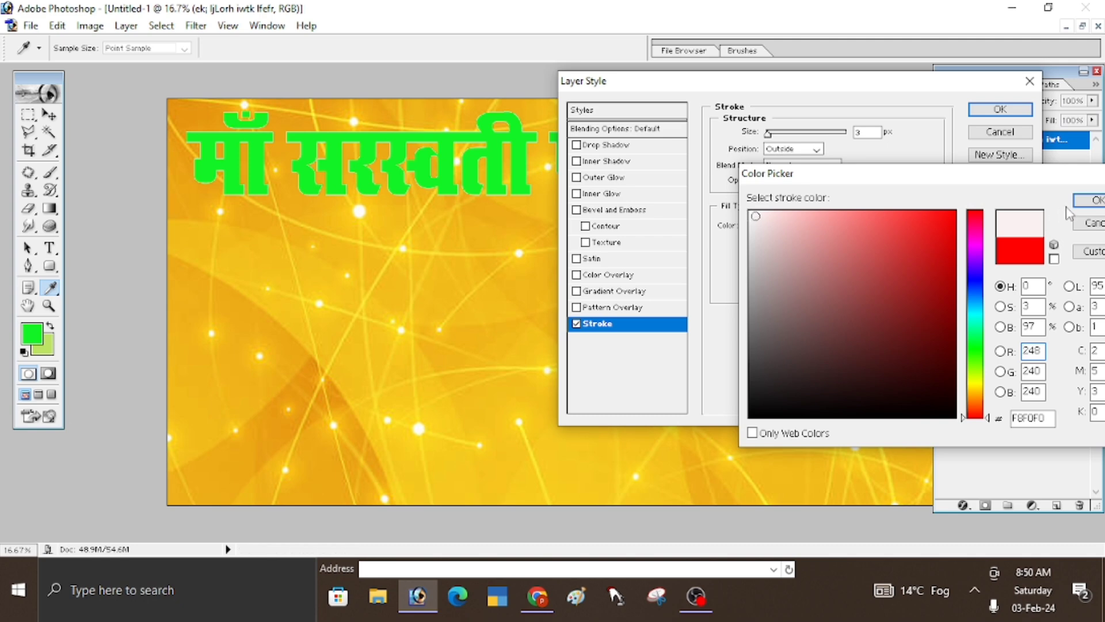
{"action": "left_click", "coordinate": [1090, 200]}
{"action": "mouse_move", "coordinate": [770, 138]}
{"action": "left_mouse_down"}
{"action": "mouse_move", "coordinate": [820, 139]}
{"action": "mouse_move", "coordinate": [777, 140]}
{"action": "left_mouse_up"}
{"action": "left_click_drag", "start_coordinate": [777, 140], "coordinate": [773, 140]}
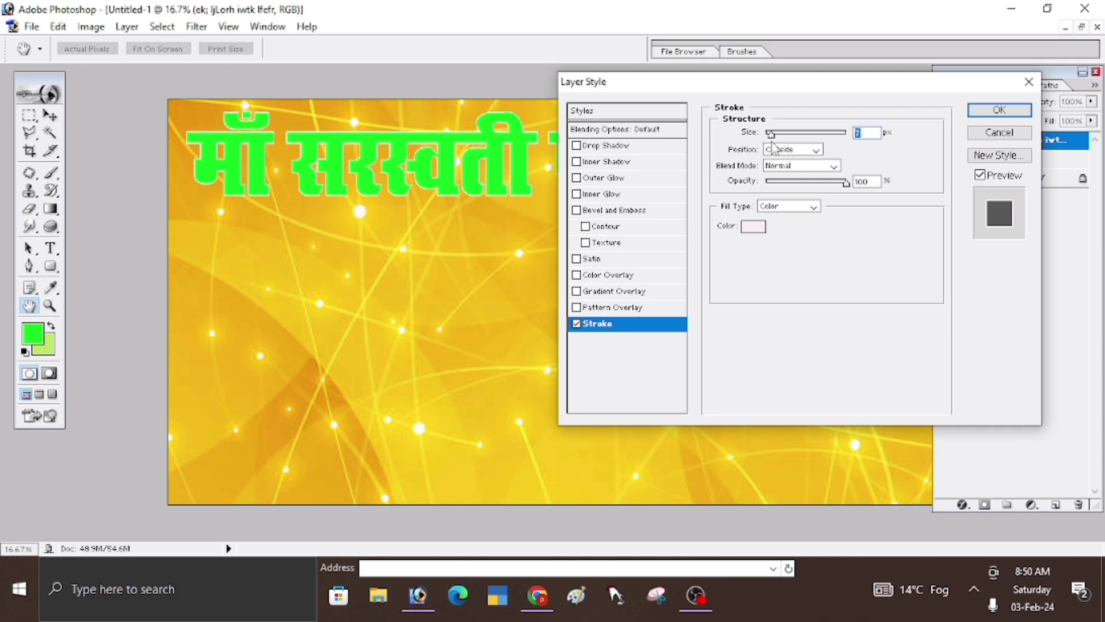
Add a linear Gradient Overlay to the heading text alongside its stroke.
{"action": "left_click_drag", "start_coordinate": [735, 90], "coordinate": [689, 91]}
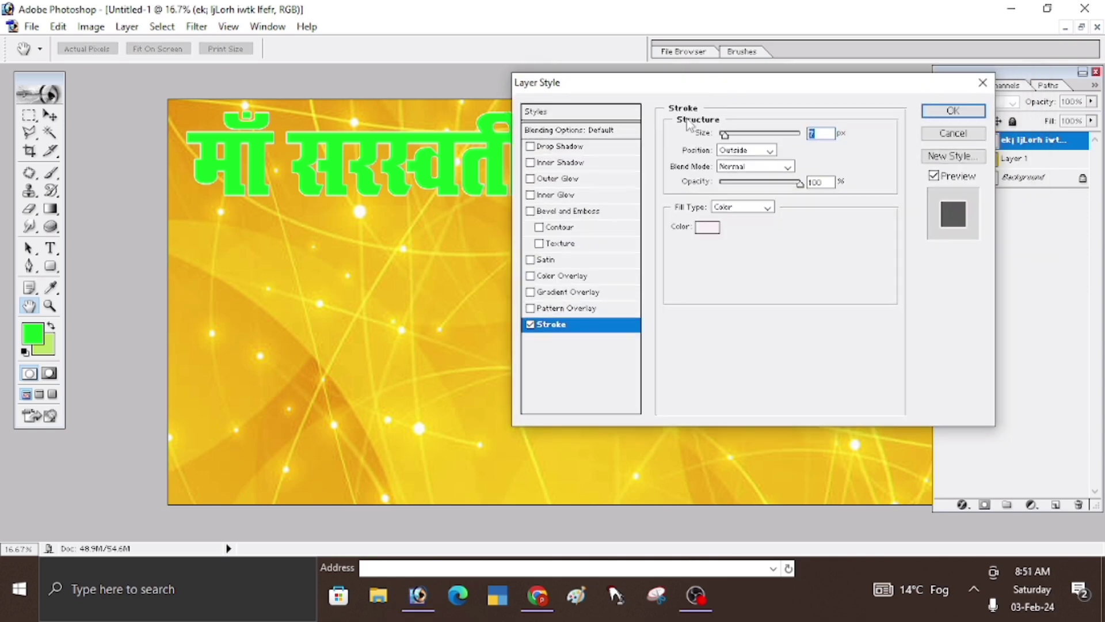
{"action": "left_click", "coordinate": [556, 294]}
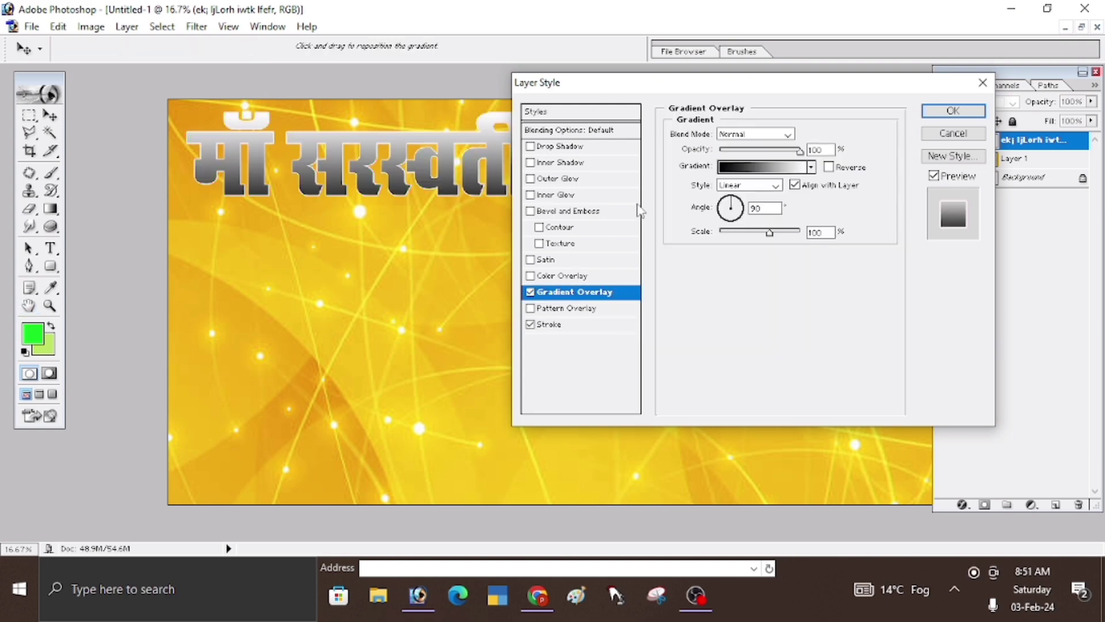
{"action": "left_click_drag", "start_coordinate": [699, 85], "coordinate": [790, 155]}
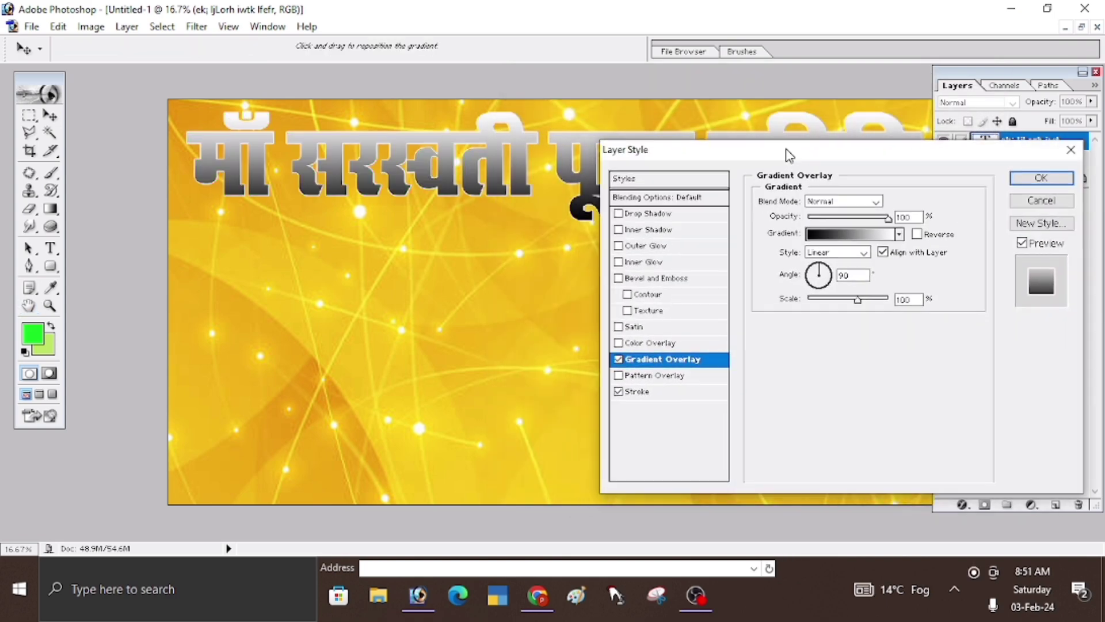
Set the starting color stop of the heading's overlay gradient to blue (0011F2).
{"action": "left_click", "coordinate": [833, 238]}
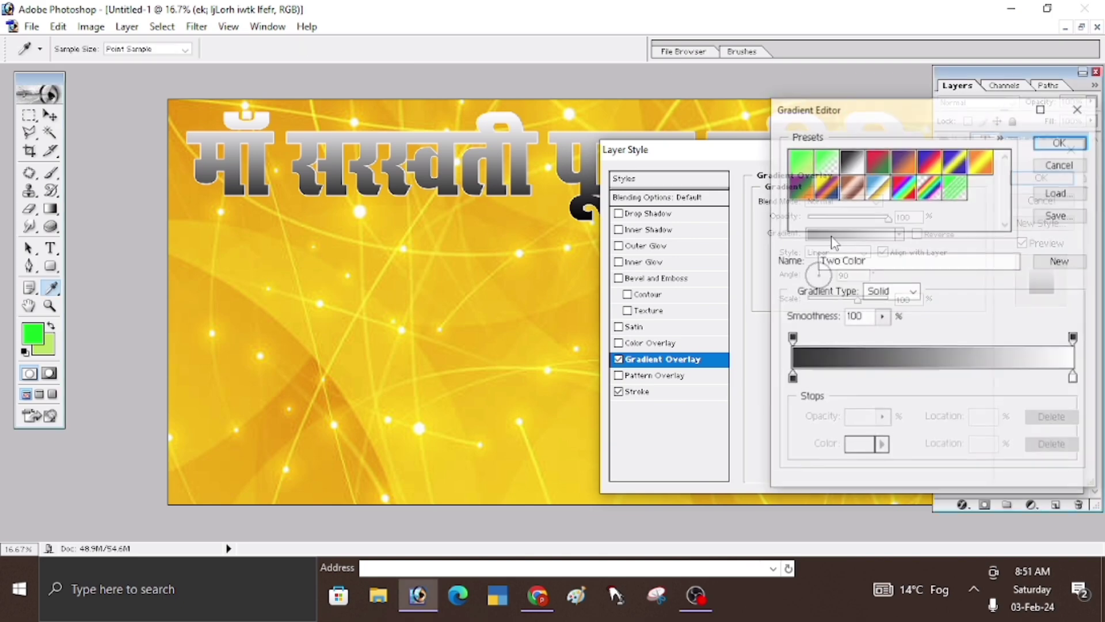
{"action": "left_click", "coordinate": [792, 378]}
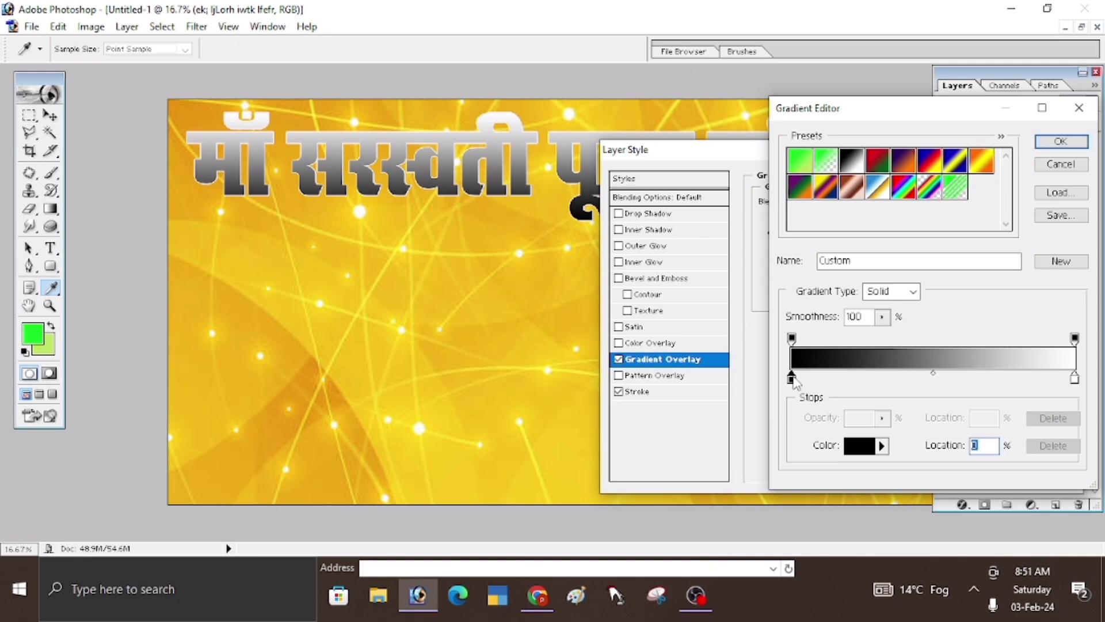
{"action": "left_click", "coordinate": [856, 450]}
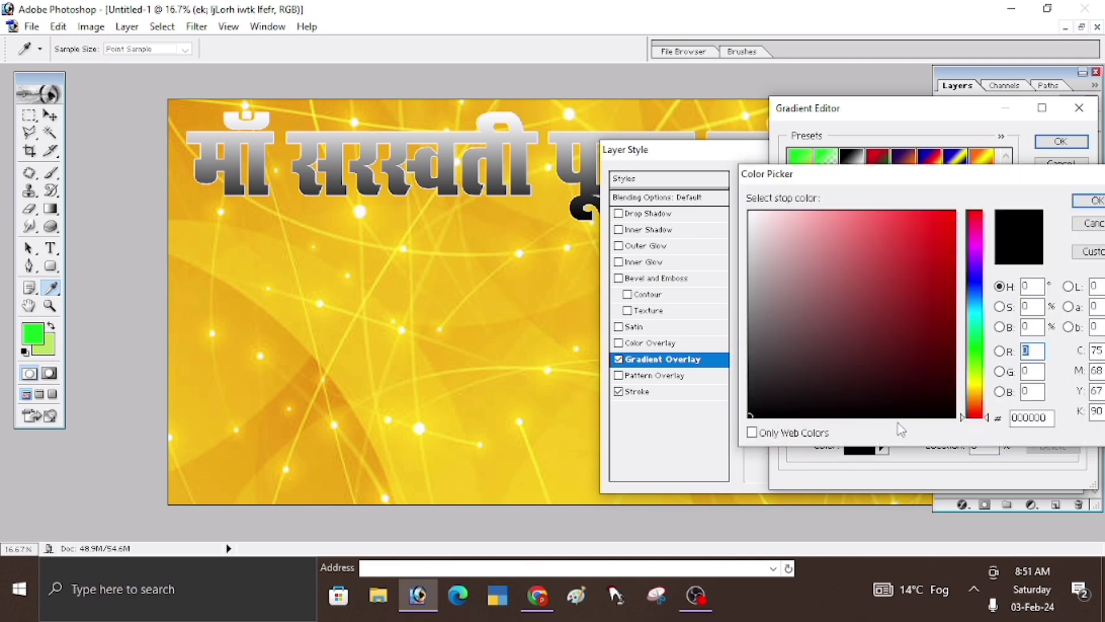
{"action": "left_click", "coordinate": [975, 282]}
{"action": "left_click", "coordinate": [953, 221]}
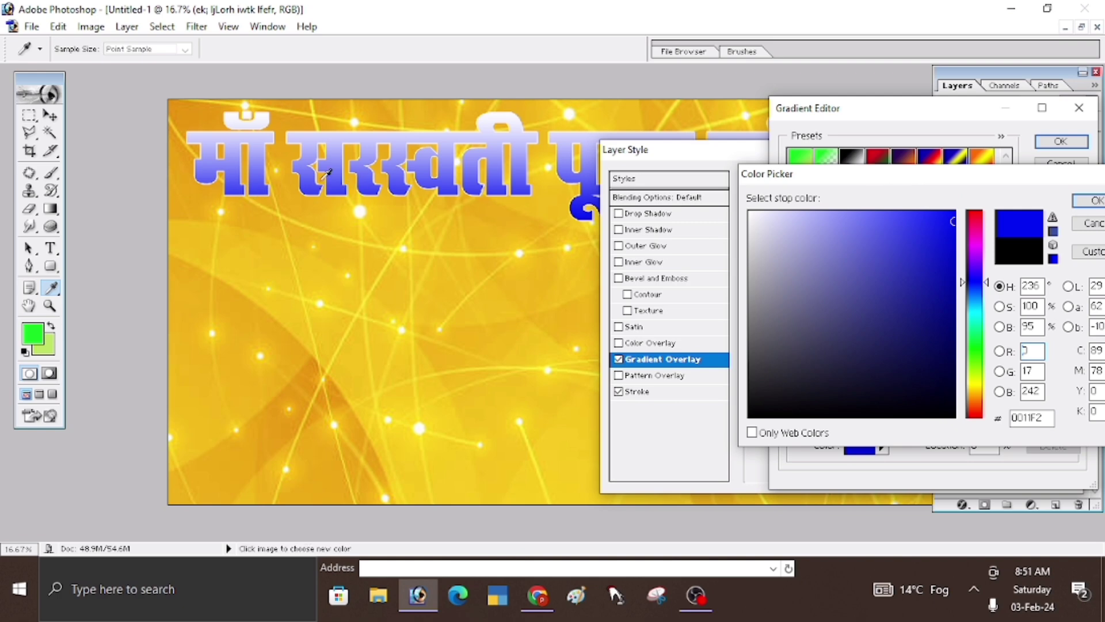
{"action": "left_click", "coordinate": [1094, 201]}
Set the ending color stop of the heading's overlay gradient to red (FA0101) and accept the gradient.
{"action": "left_click", "coordinate": [1074, 379]}
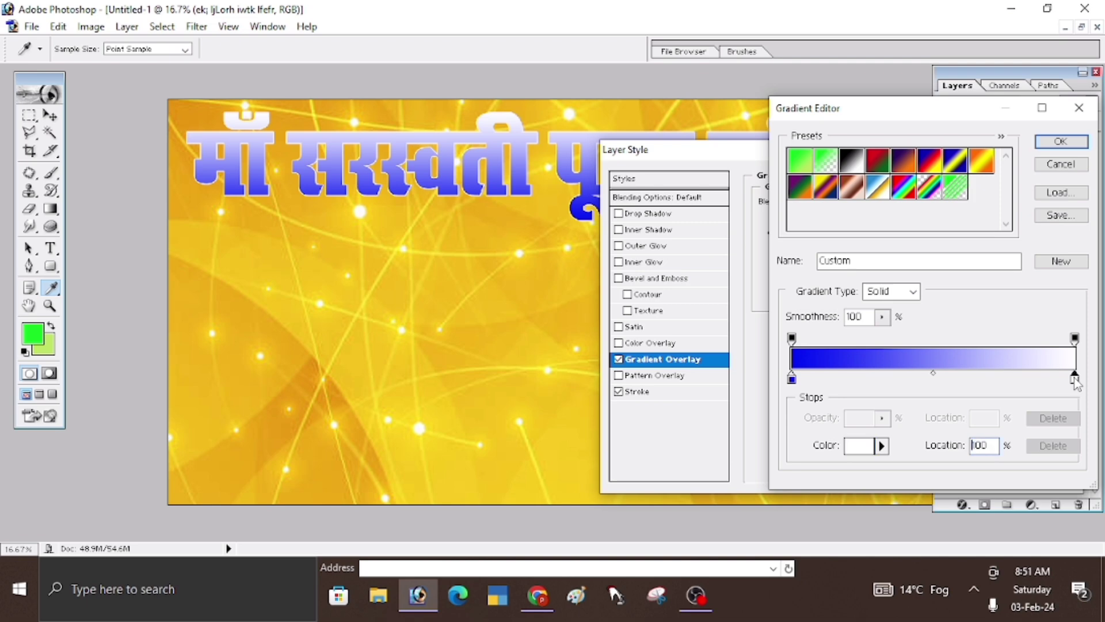
{"action": "left_click", "coordinate": [859, 447]}
{"action": "left_click", "coordinate": [954, 215]}
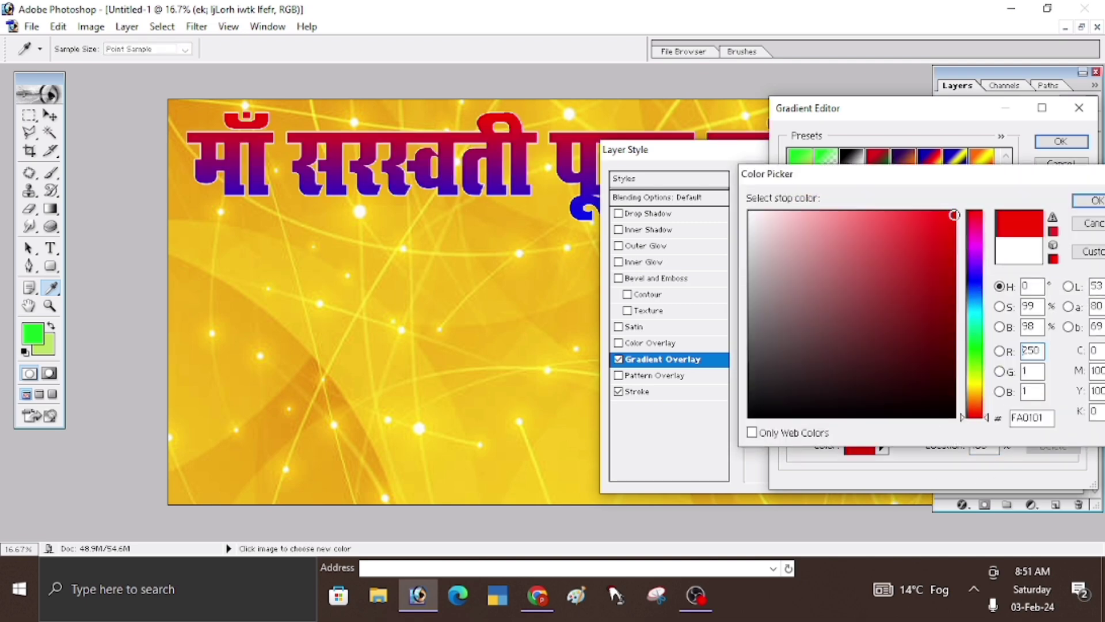
{"action": "left_click", "coordinate": [1092, 200]}
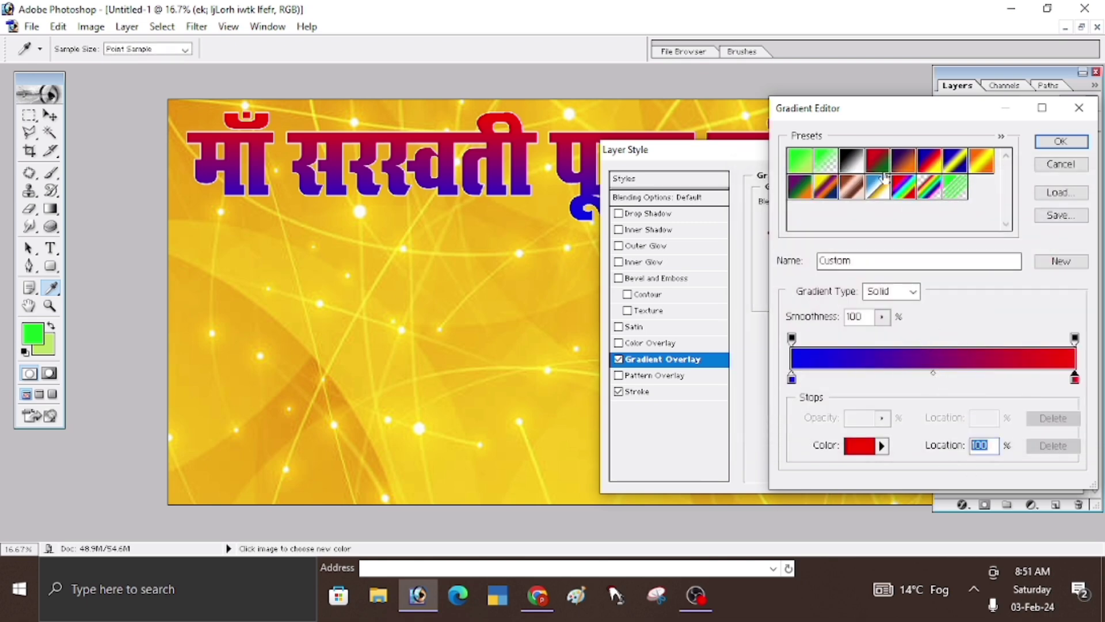
{"action": "left_click_drag", "start_coordinate": [912, 114], "coordinate": [774, 122]}
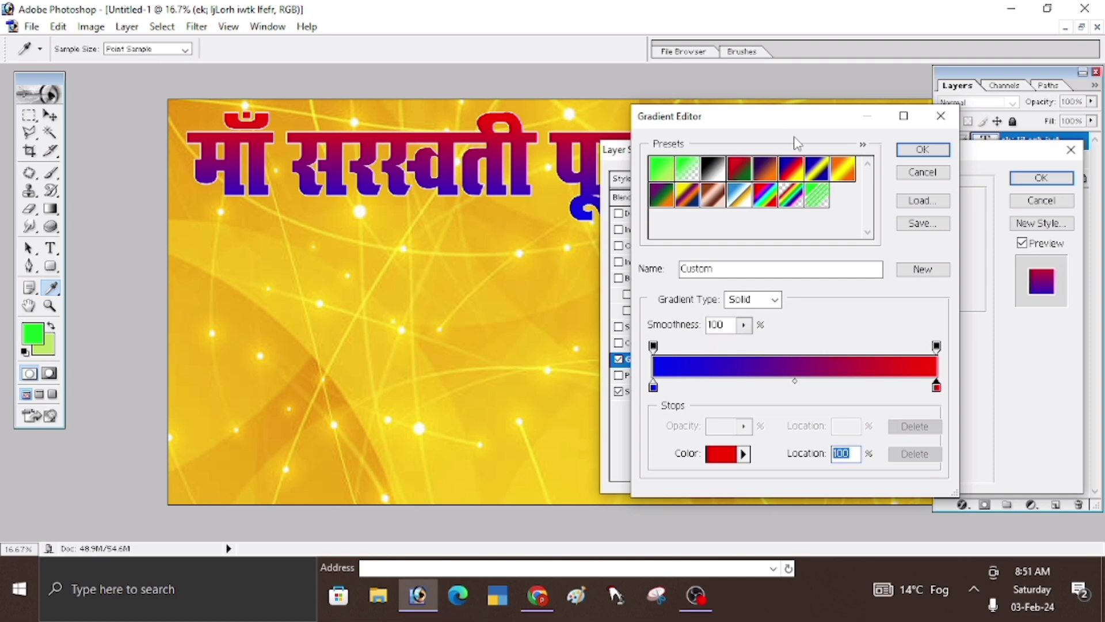
{"action": "left_click", "coordinate": [920, 153]}
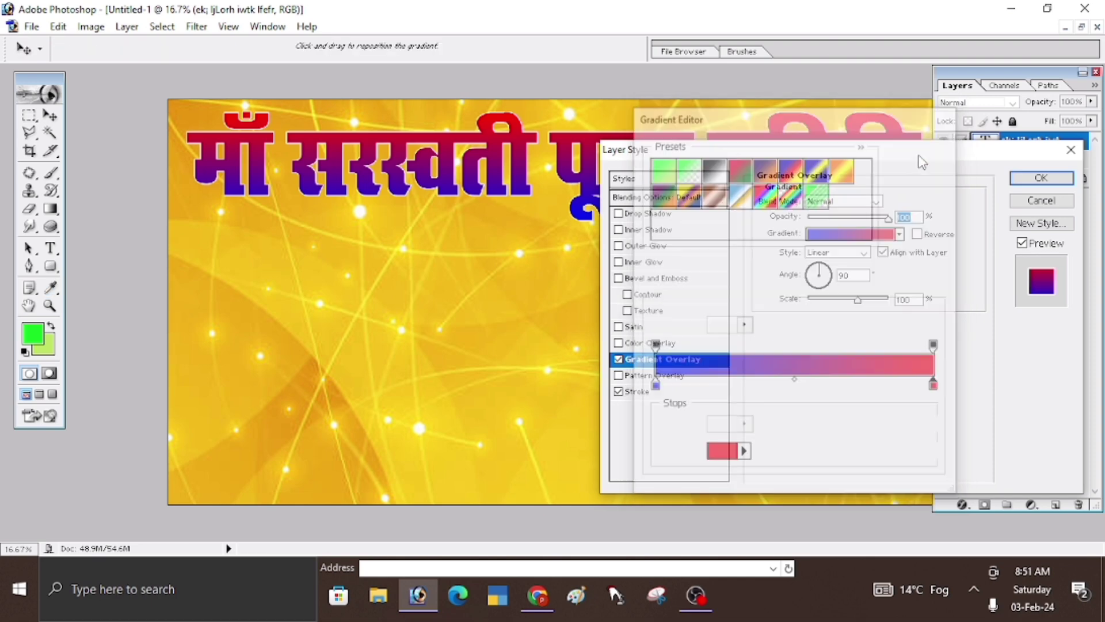
Add a Bevel and Emboss effect to the heading with a shading angle of 135° and an altitude of 65°.
{"action": "left_click_drag", "start_coordinate": [894, 160], "coordinate": [887, 142]}
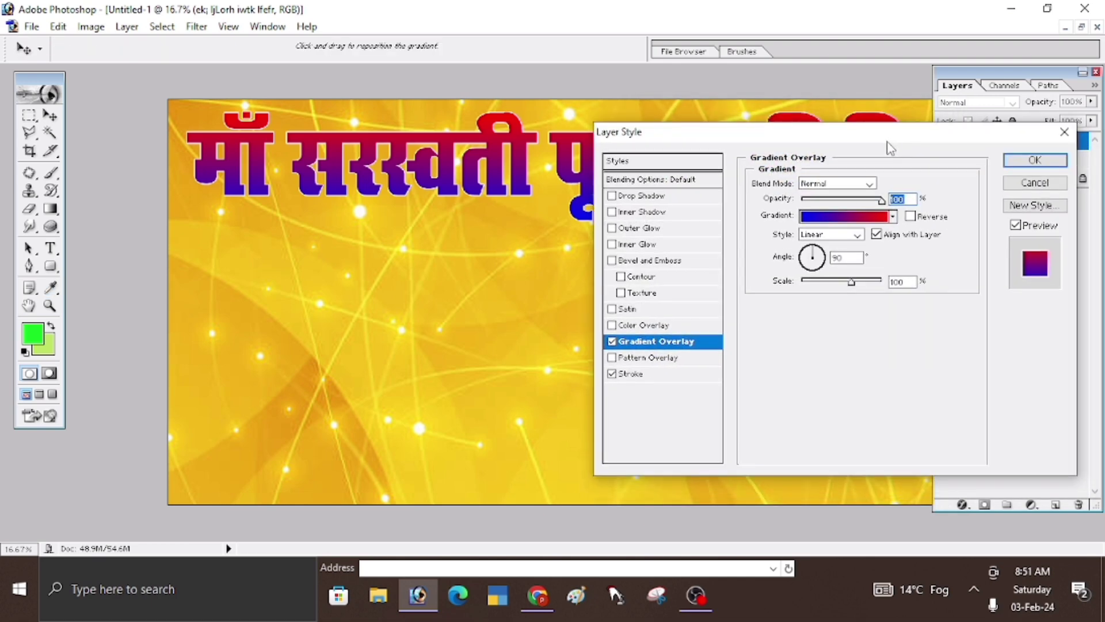
{"action": "left_click", "coordinate": [662, 261]}
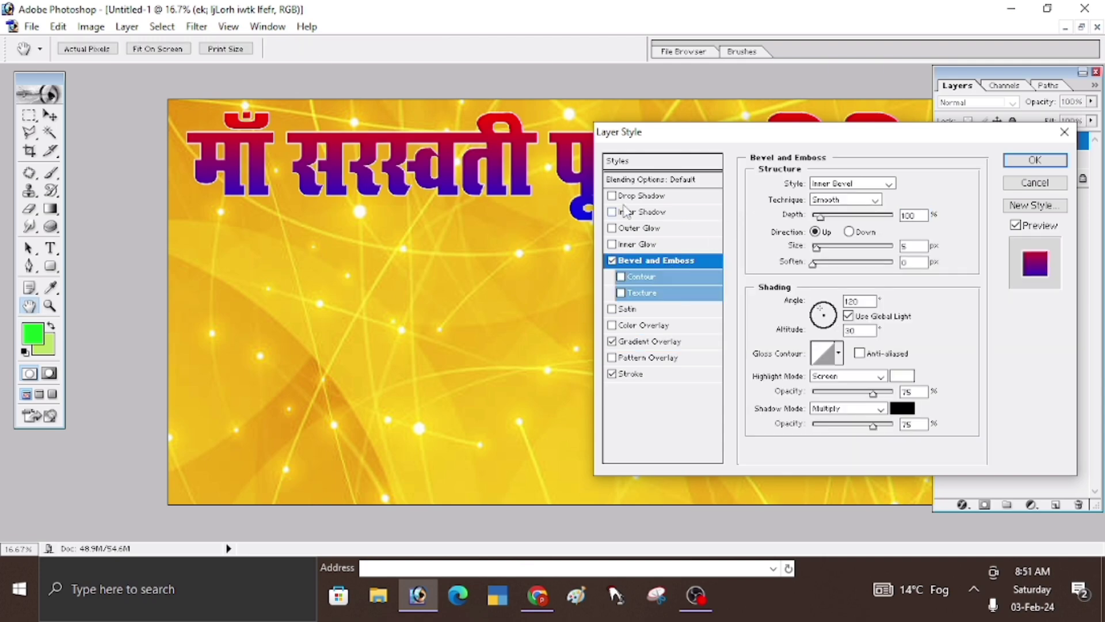
{"action": "left_click", "coordinate": [458, 218], "text": "ctrl"}
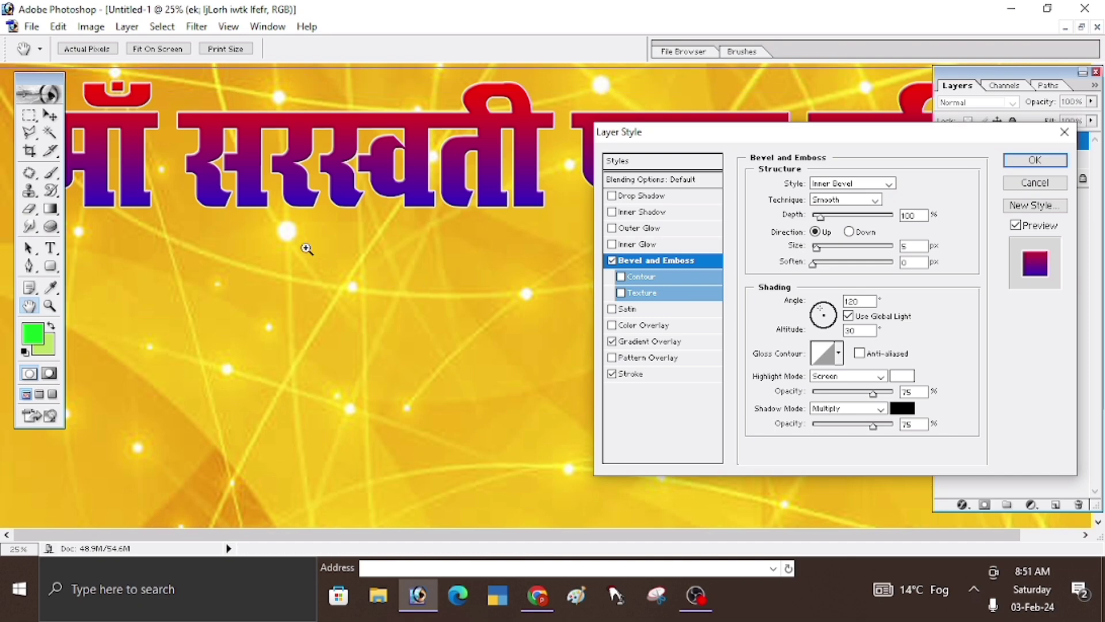
{"action": "left_click", "coordinate": [319, 268], "text": "ctrl"}
{"action": "left_click", "coordinate": [427, 288], "text": "ctrl"}
{"action": "left_click_drag", "start_coordinate": [485, 384], "coordinate": [286, 349]}
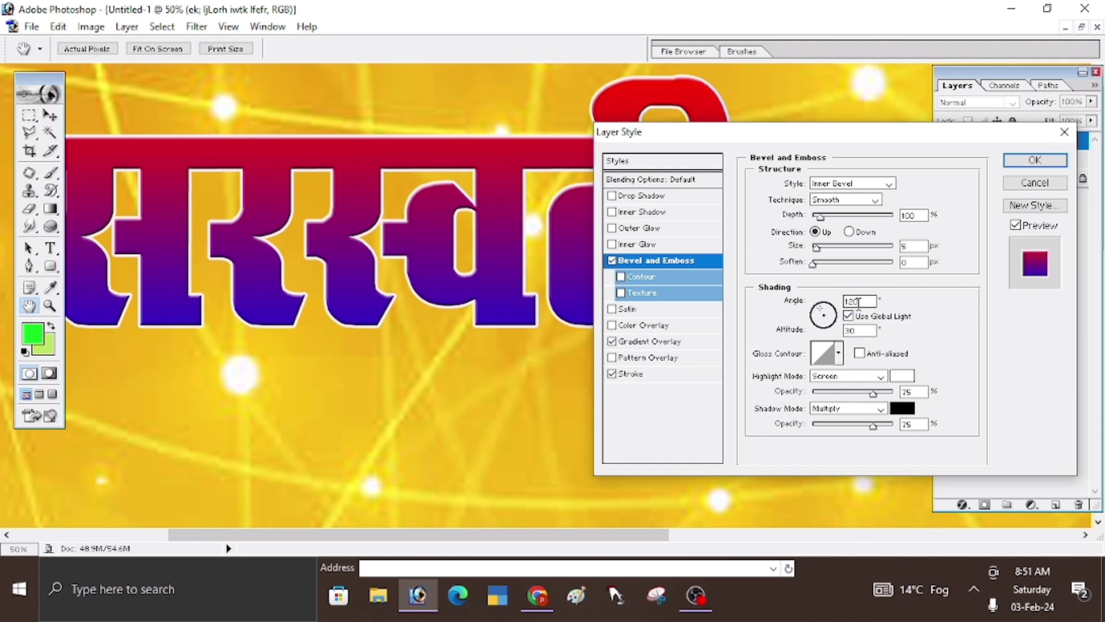
{"action": "left_click_drag", "start_coordinate": [858, 302], "coordinate": [826, 303]}
{"action": "type", "text": "135"}
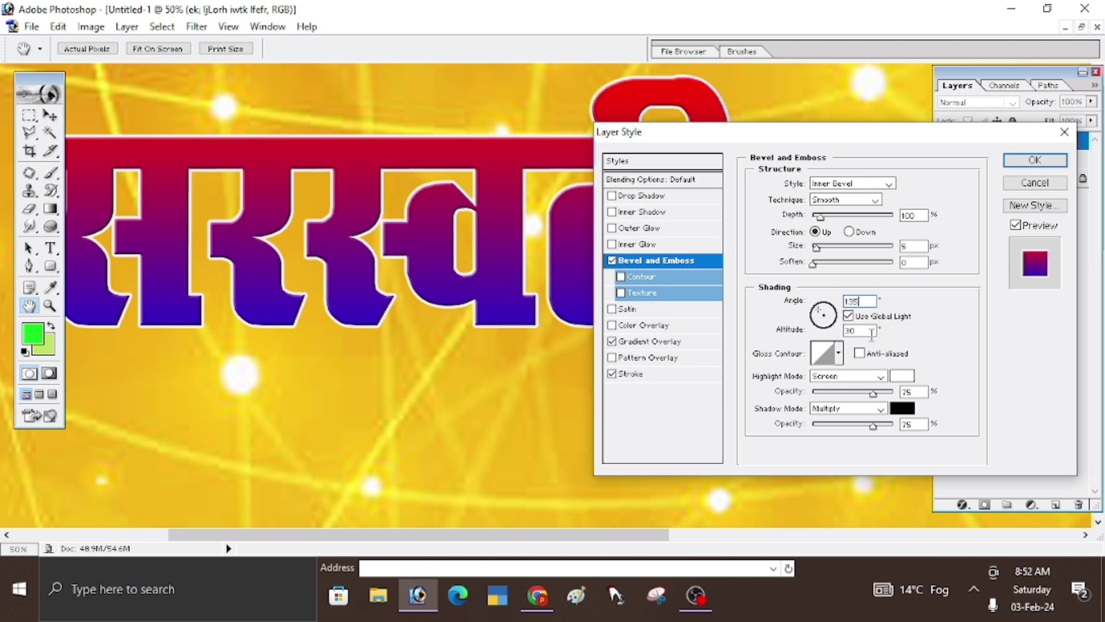
{"action": "left_click_drag", "start_coordinate": [866, 332], "coordinate": [820, 342]}
{"action": "type", "text": "65"}
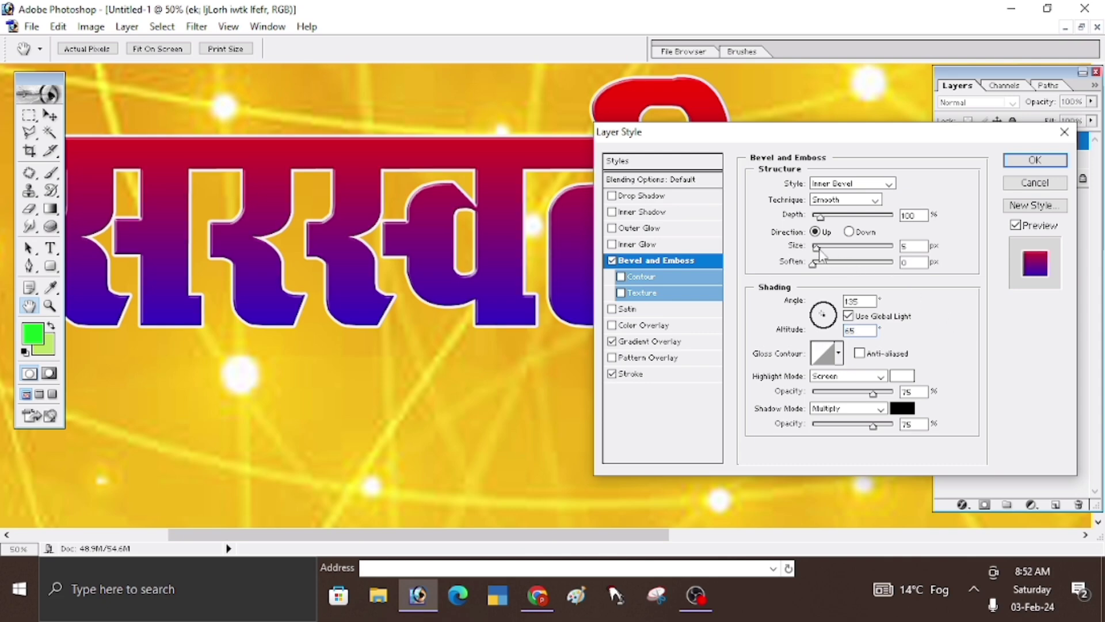
Set the heading's bevel size to 49 px and soften to 2 px.
{"action": "left_click_drag", "start_coordinate": [820, 253], "coordinate": [823, 253]}
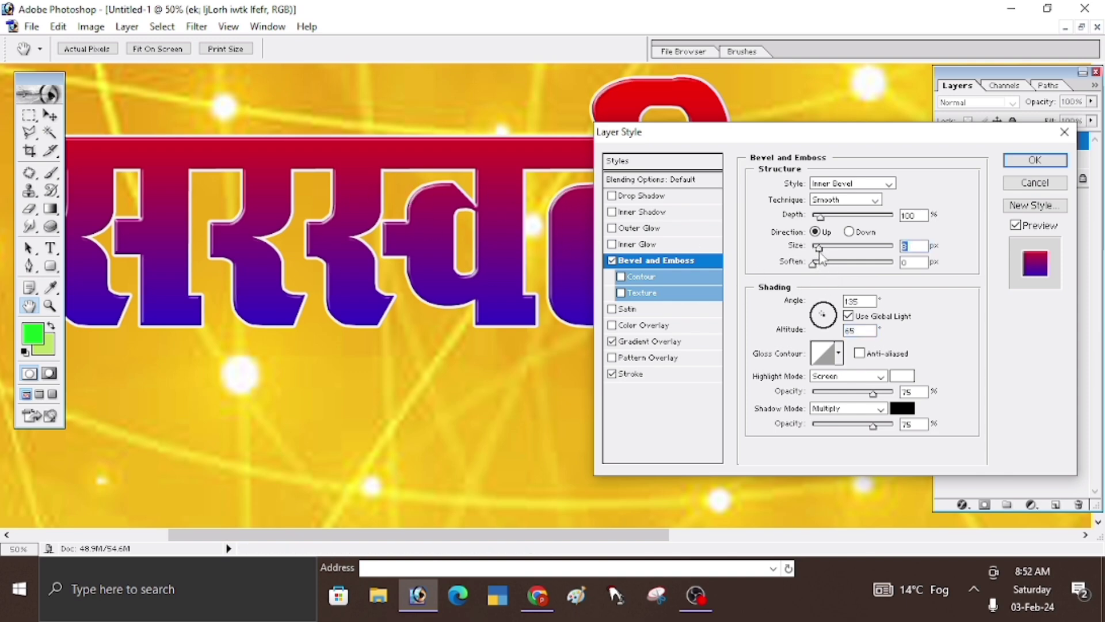
{"action": "left_click_drag", "start_coordinate": [820, 249], "coordinate": [830, 255]}
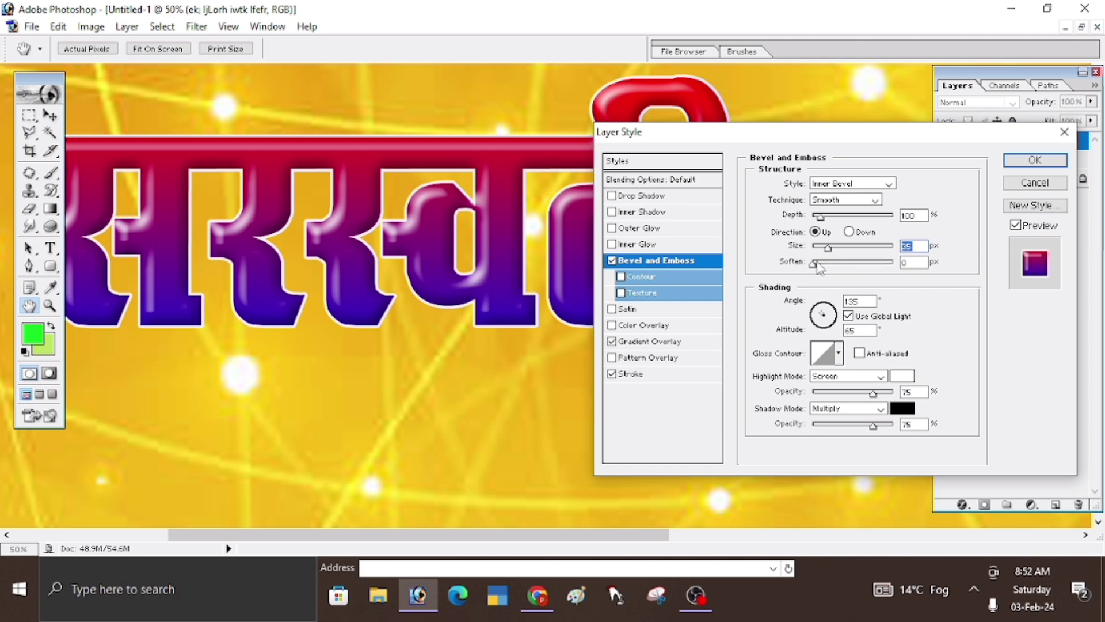
{"action": "left_click_drag", "start_coordinate": [816, 262], "coordinate": [830, 248]}
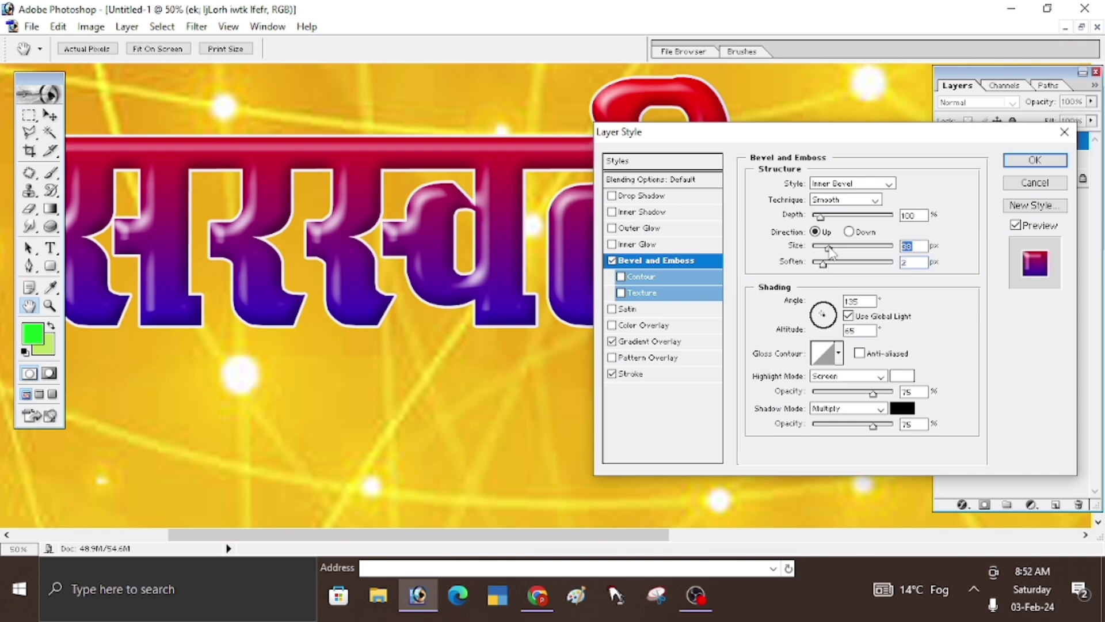
{"action": "left_click_drag", "start_coordinate": [830, 251], "coordinate": [833, 253]}
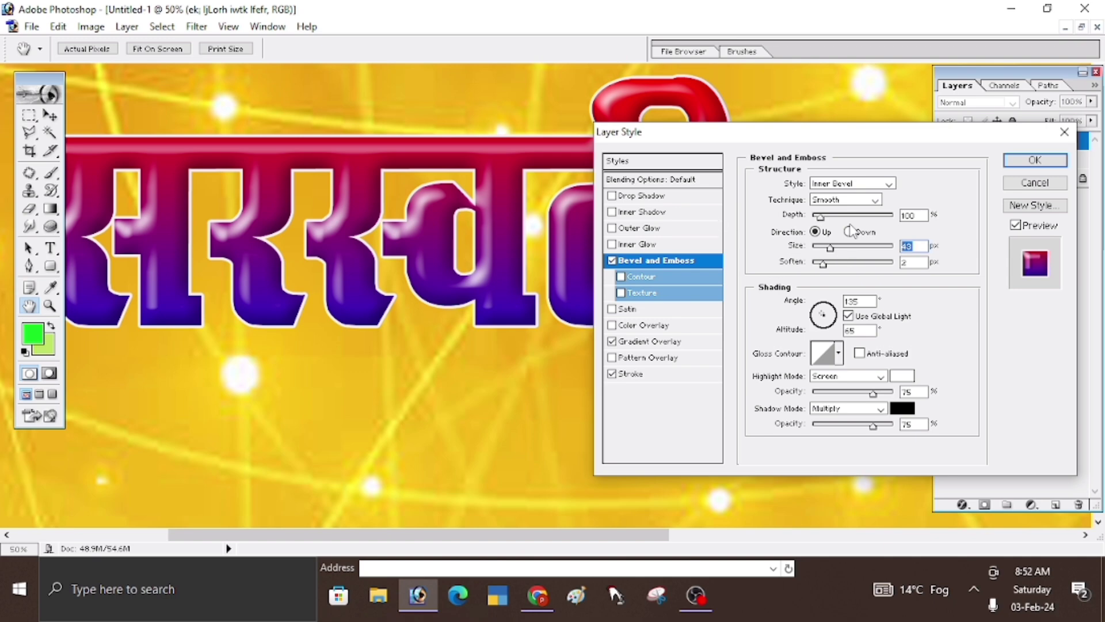
{"action": "left_click_drag", "start_coordinate": [799, 141], "coordinate": [927, 124]}
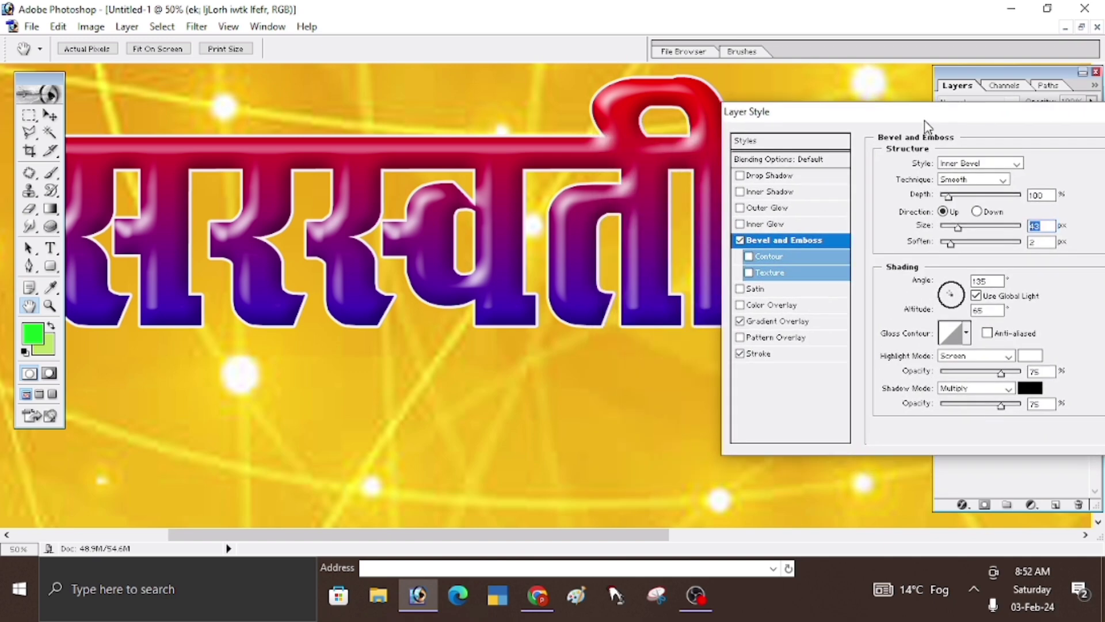
{"action": "left_click_drag", "start_coordinate": [958, 227], "coordinate": [960, 228]}
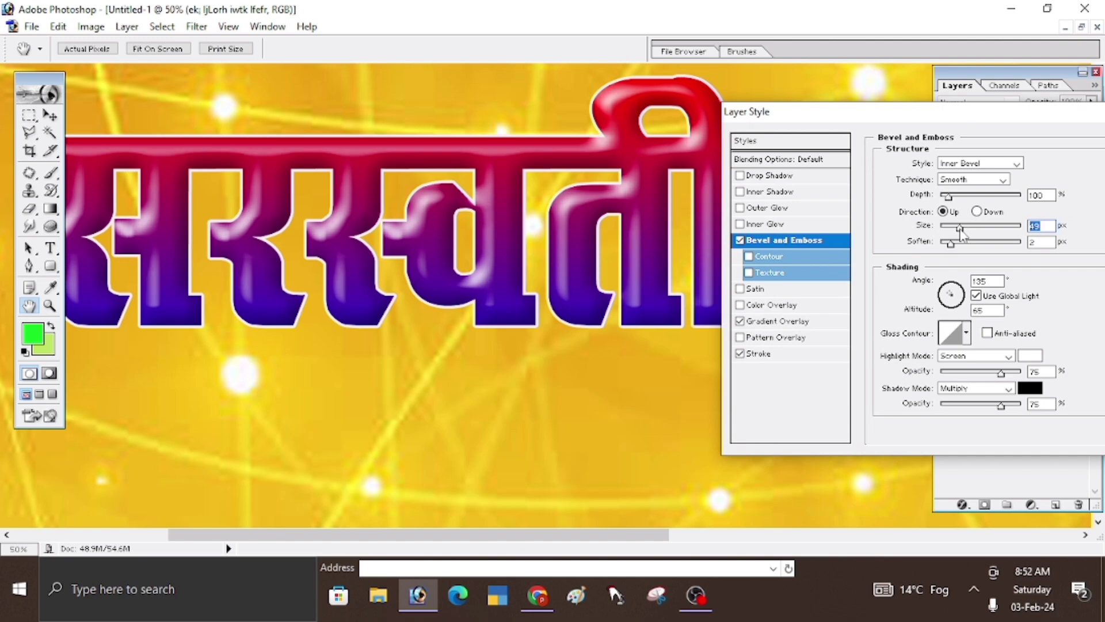
{"action": "left_click_drag", "start_coordinate": [958, 123], "coordinate": [829, 121]}
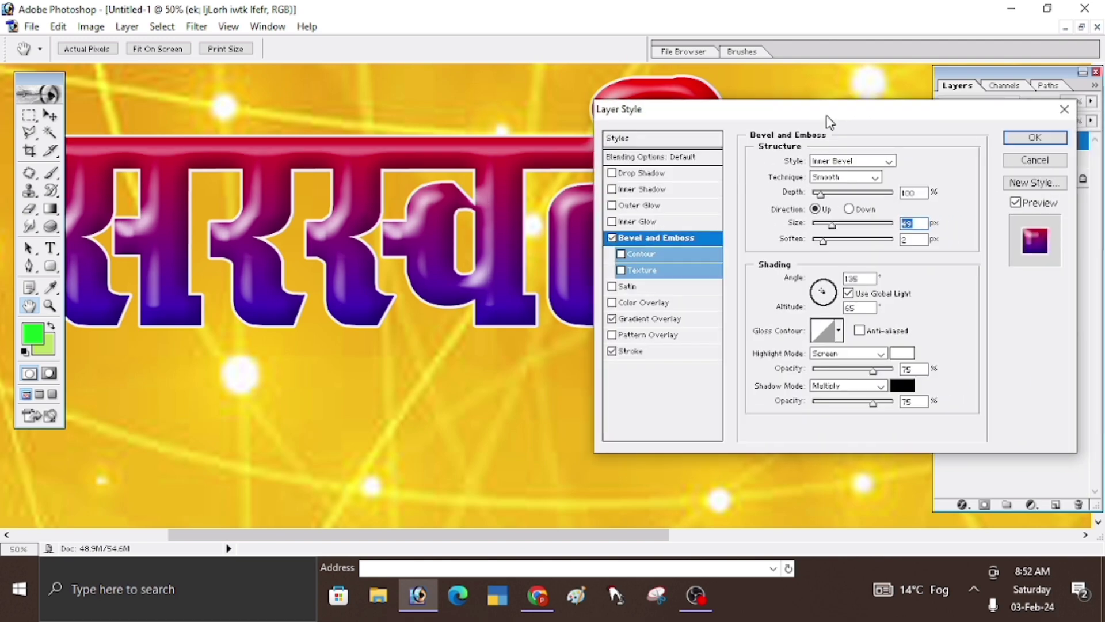
Lower the bevel's shadow opacity to about 13% and apply the layer style to the heading.
{"action": "left_click_drag", "start_coordinate": [873, 406], "coordinate": [825, 409]}
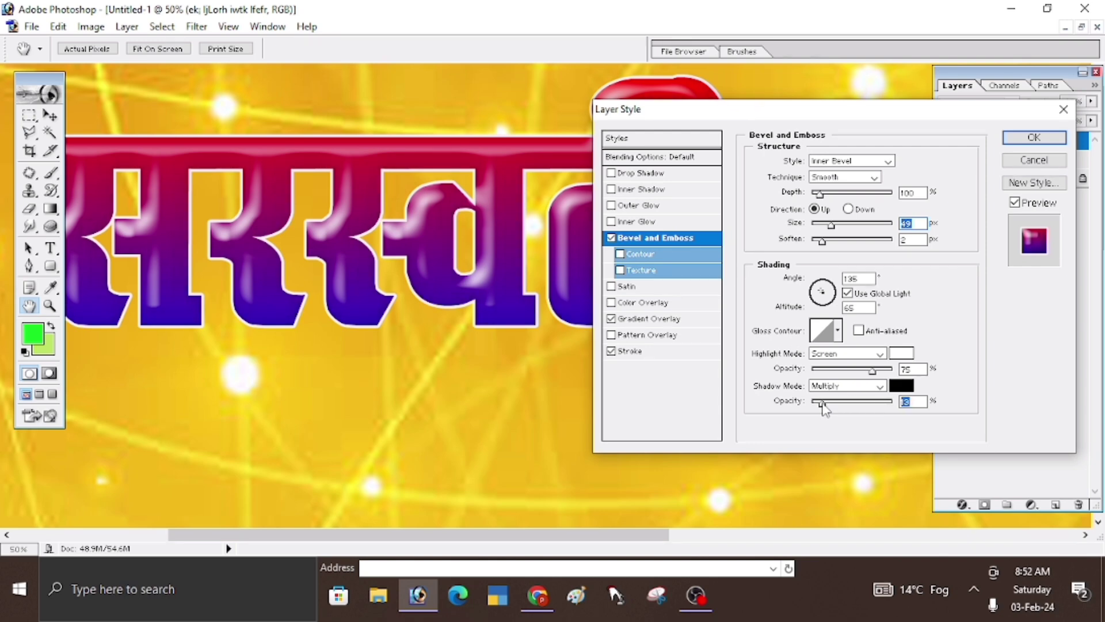
{"action": "left_click_drag", "start_coordinate": [926, 120], "coordinate": [344, 280]}
{"action": "left_click", "coordinate": [659, 277]}
{"action": "key", "text": "v"}
{"action": "left_click", "coordinate": [380, 258], "text": "alt"}
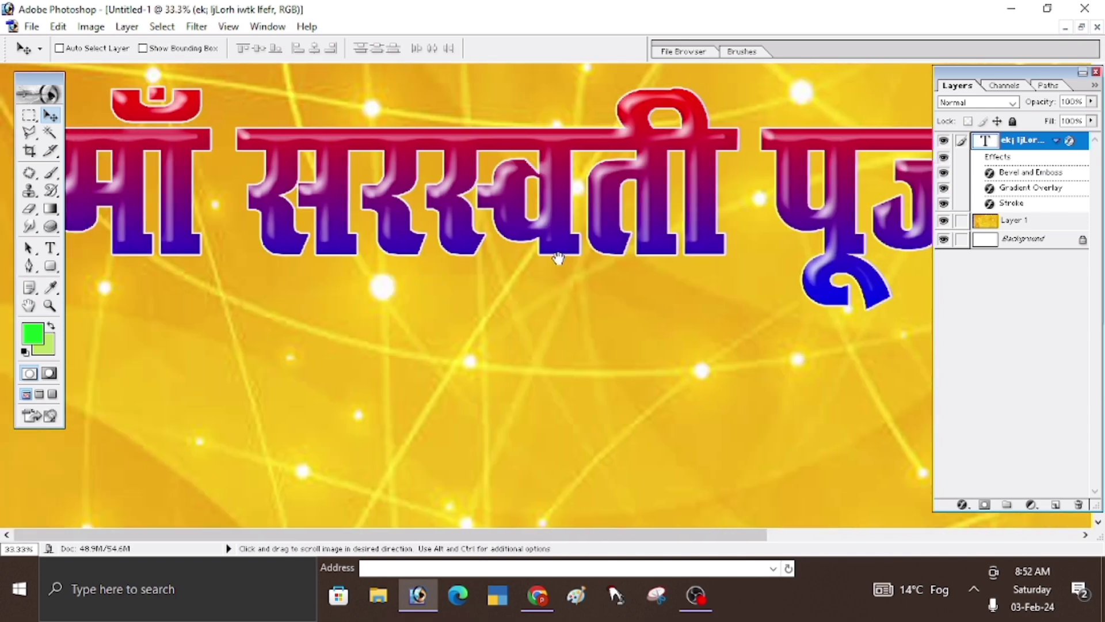
{"action": "left_click", "coordinate": [550, 268], "text": "alt"}
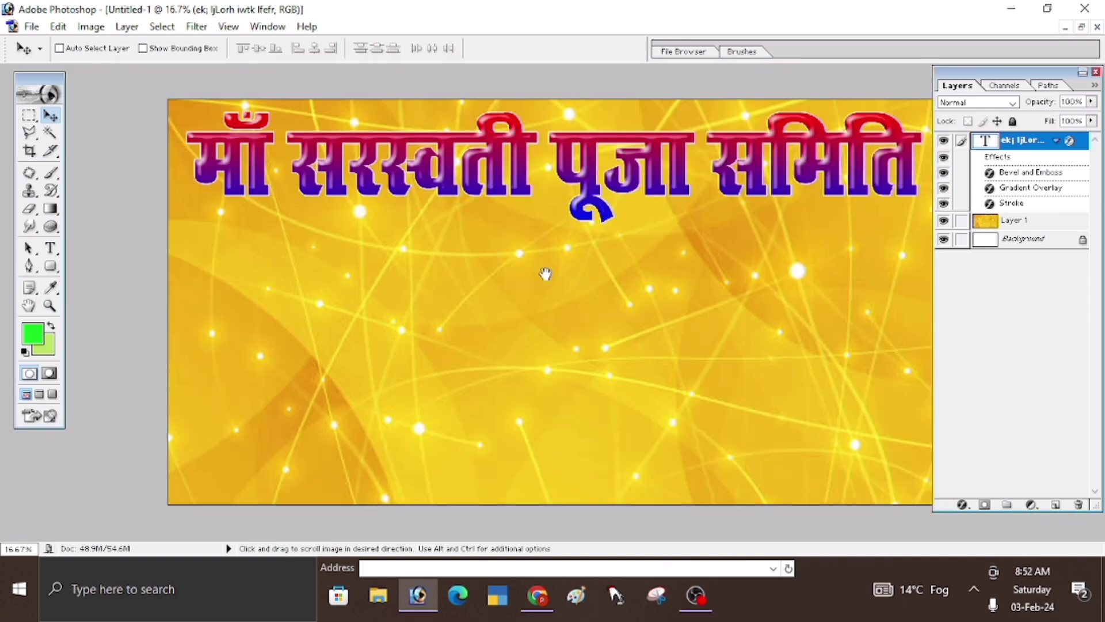
{"action": "left_click", "coordinate": [580, 266], "text": "ctrl"}
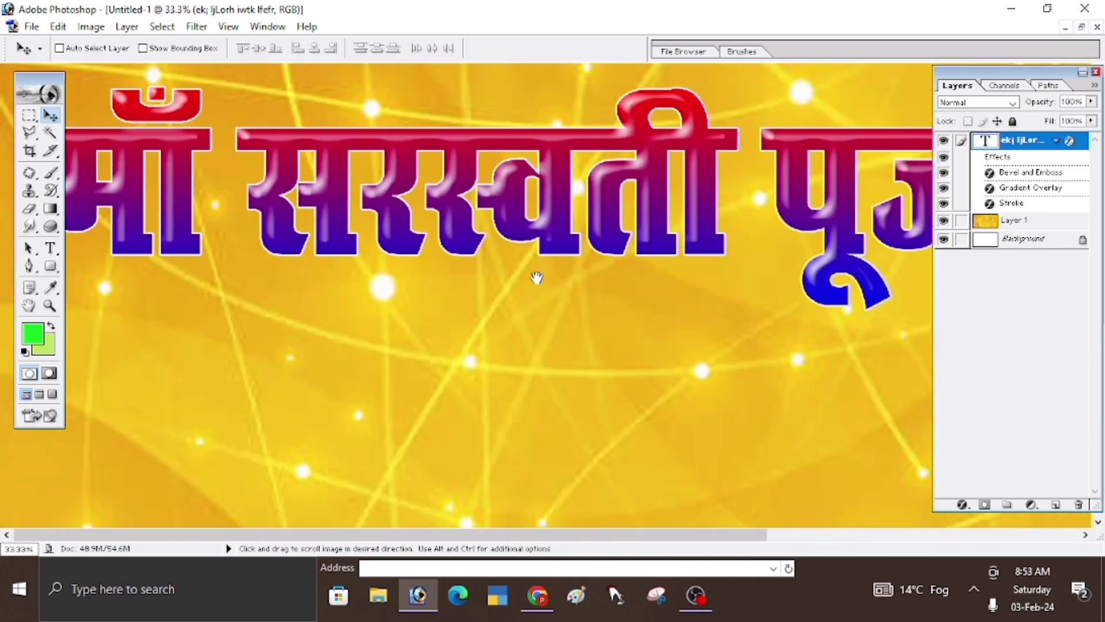
{"action": "left_click", "coordinate": [478, 242], "text": "alt"}
{"action": "left_click", "coordinate": [509, 287], "text": "alt"}
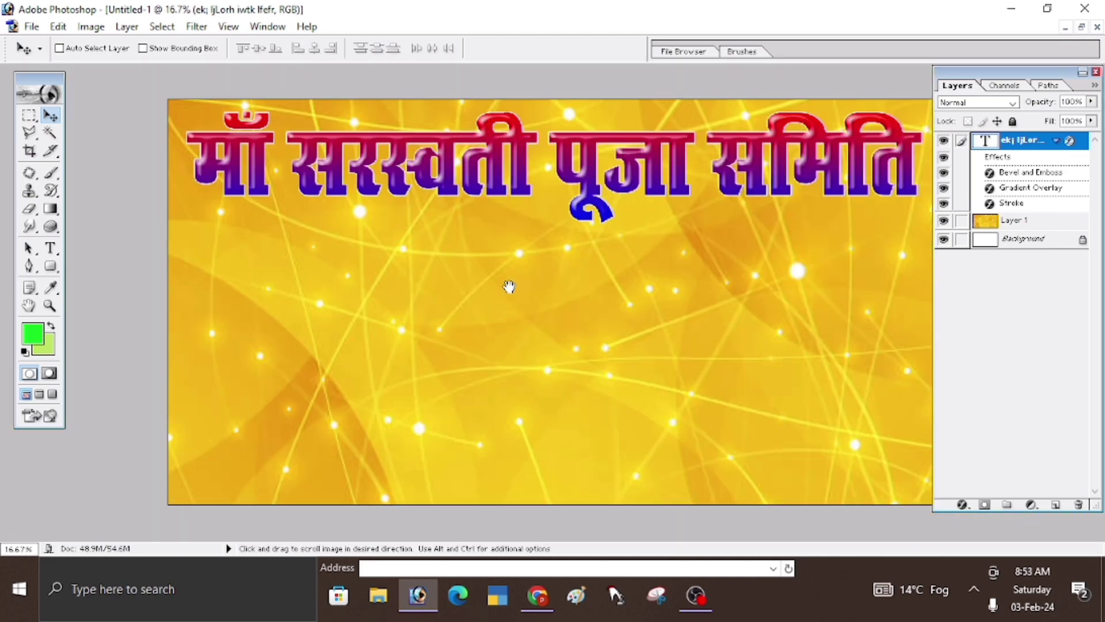
Duplicate the heading text layer and place the copy directly below the original heading.
{"action": "right_click", "coordinate": [517, 146]}
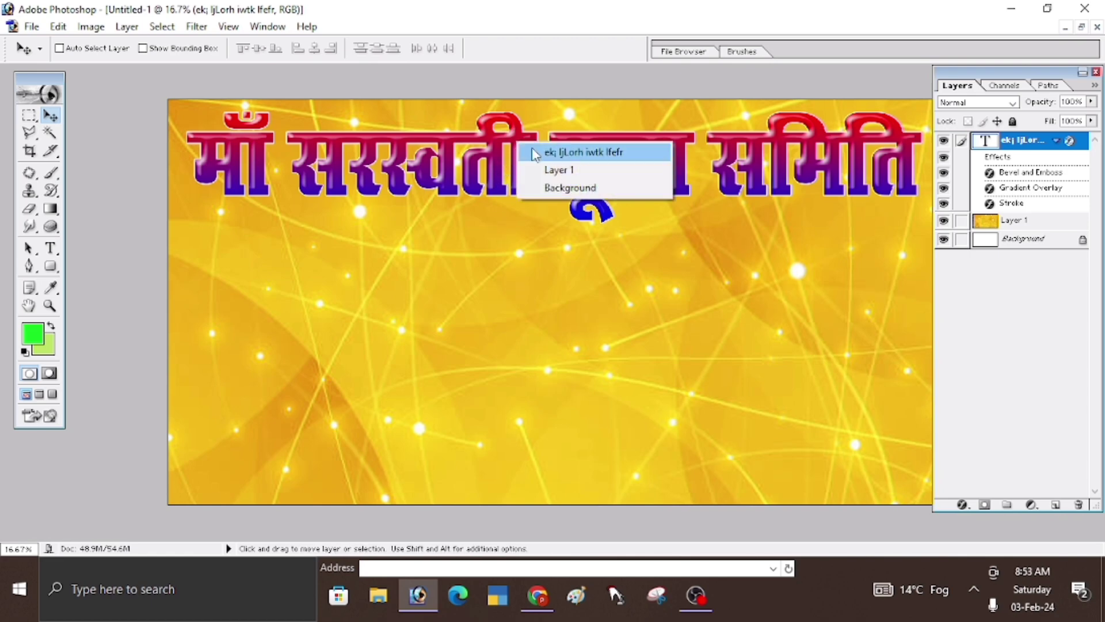
{"action": "left_click", "coordinate": [548, 152]}
{"action": "right_click", "coordinate": [522, 149]}
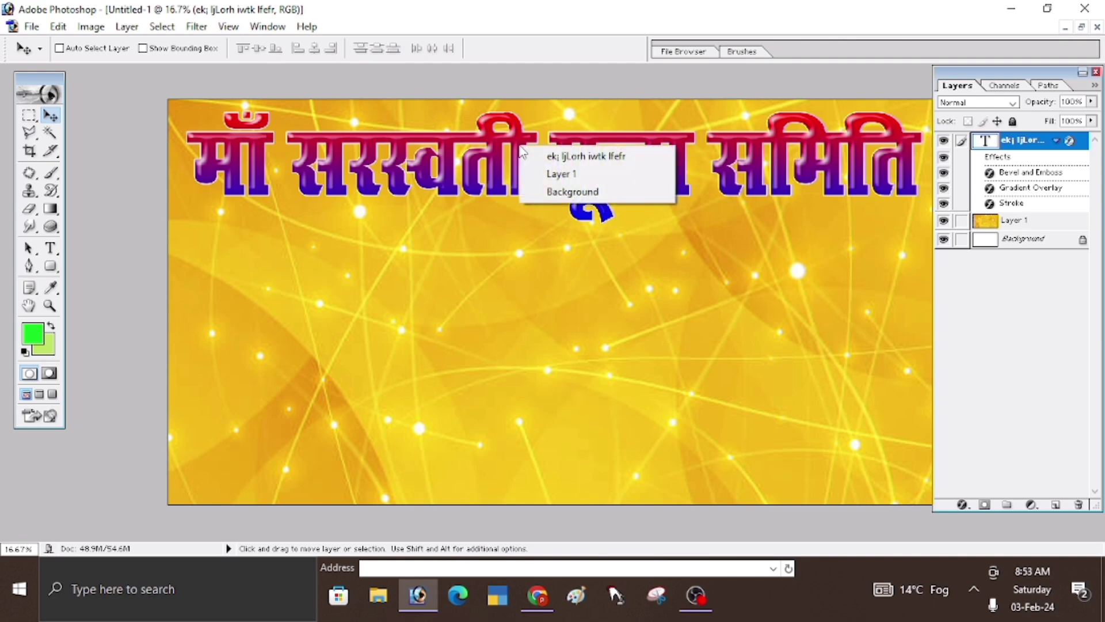
{"action": "left_click", "coordinate": [587, 159]}
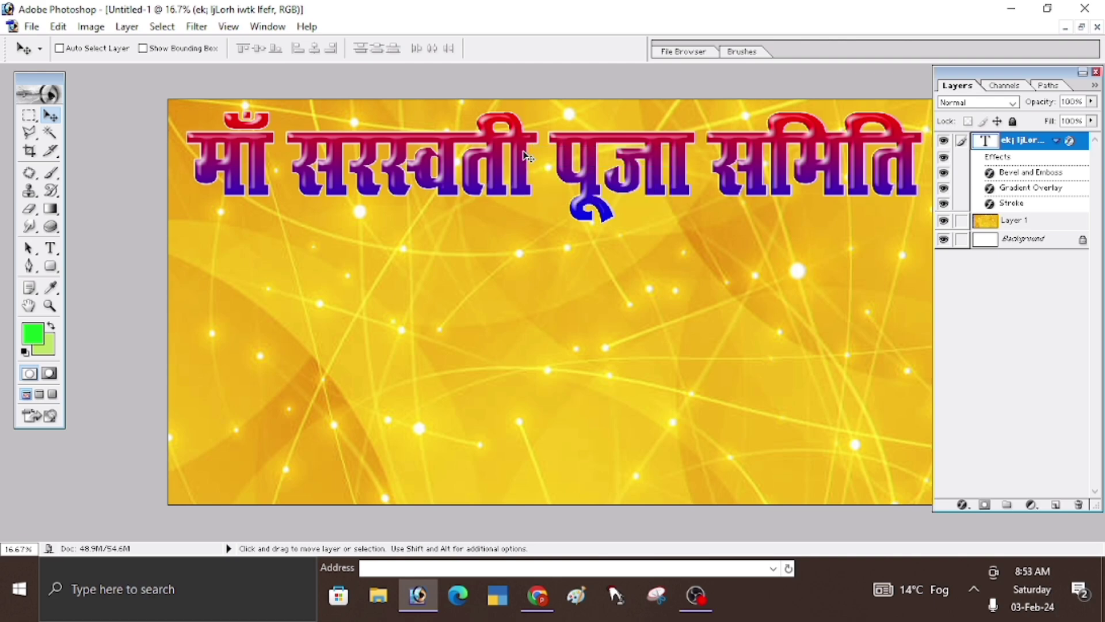
{"action": "key", "text": "alt"}
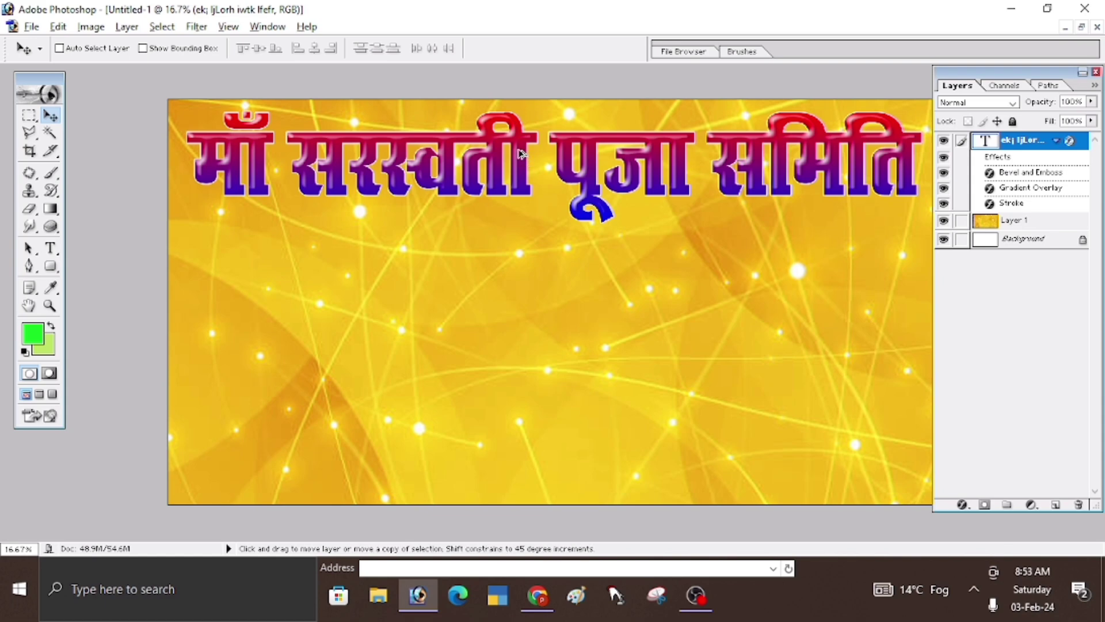
{"action": "left_click_drag", "start_coordinate": [520, 153], "coordinate": [522, 245]}
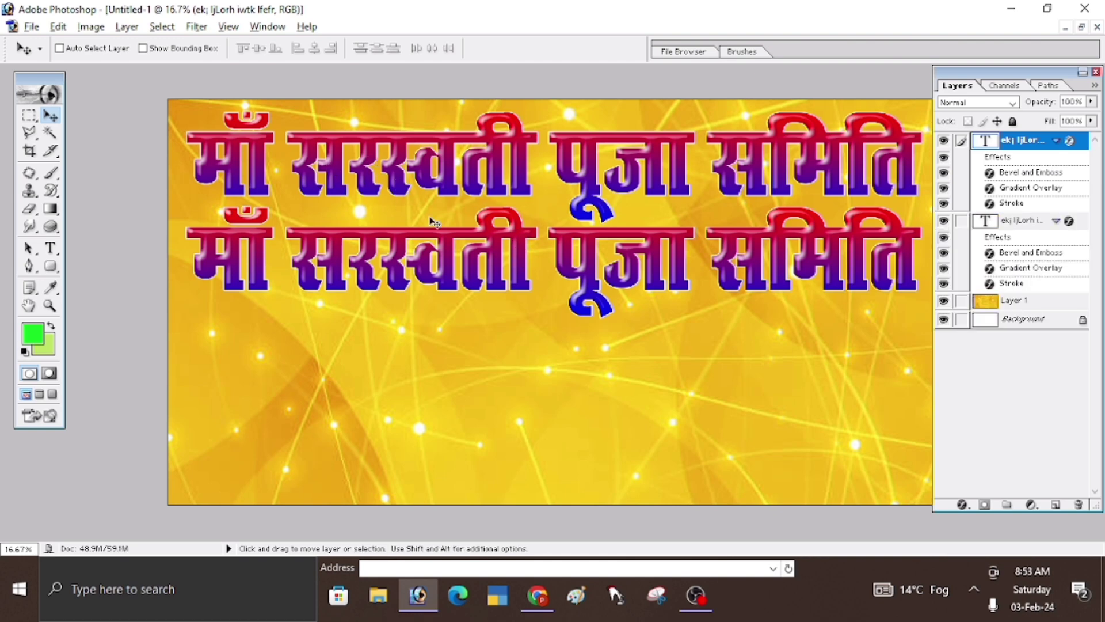
{"action": "left_click_drag", "start_coordinate": [518, 244], "coordinate": [513, 254]}
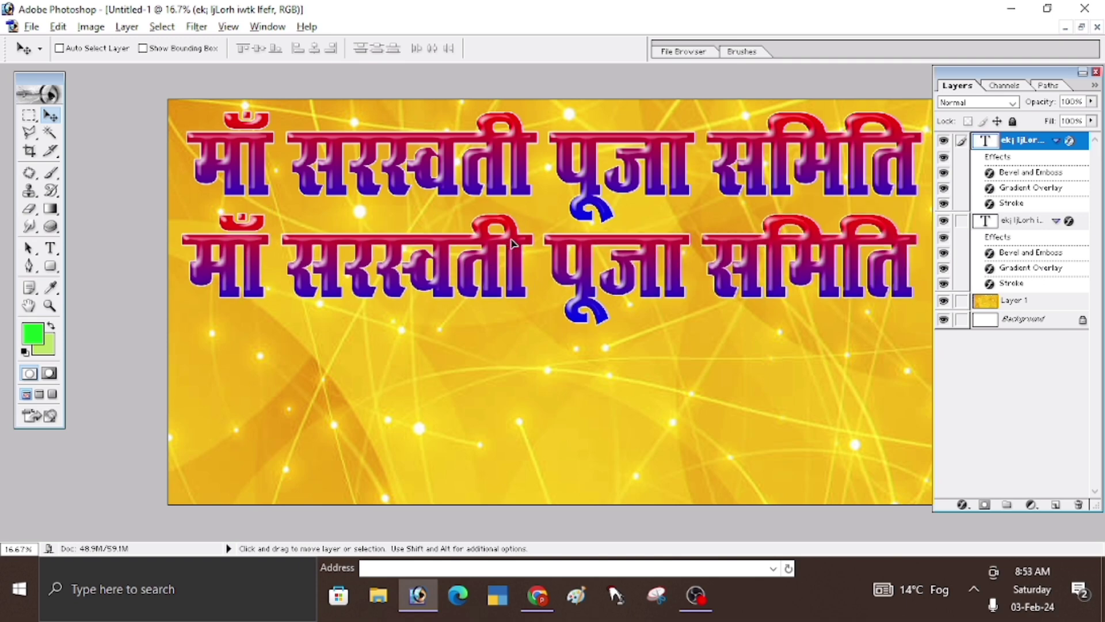
Change the stroke color of the heading's copy to magenta (F803D3).
{"action": "left_click", "coordinate": [964, 508]}
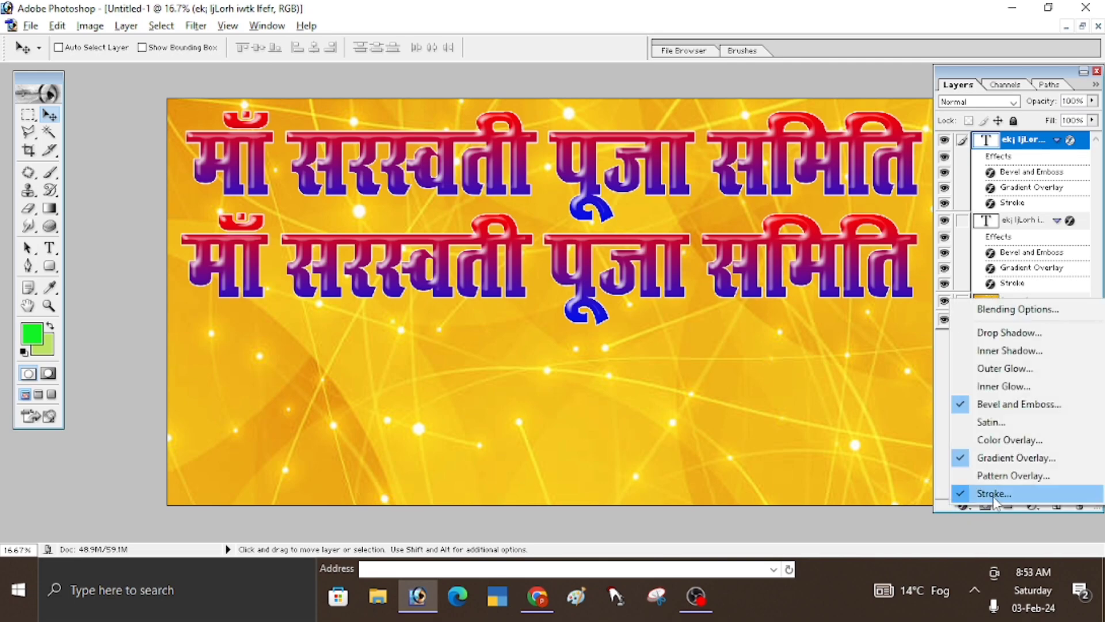
{"action": "left_click", "coordinate": [990, 496]}
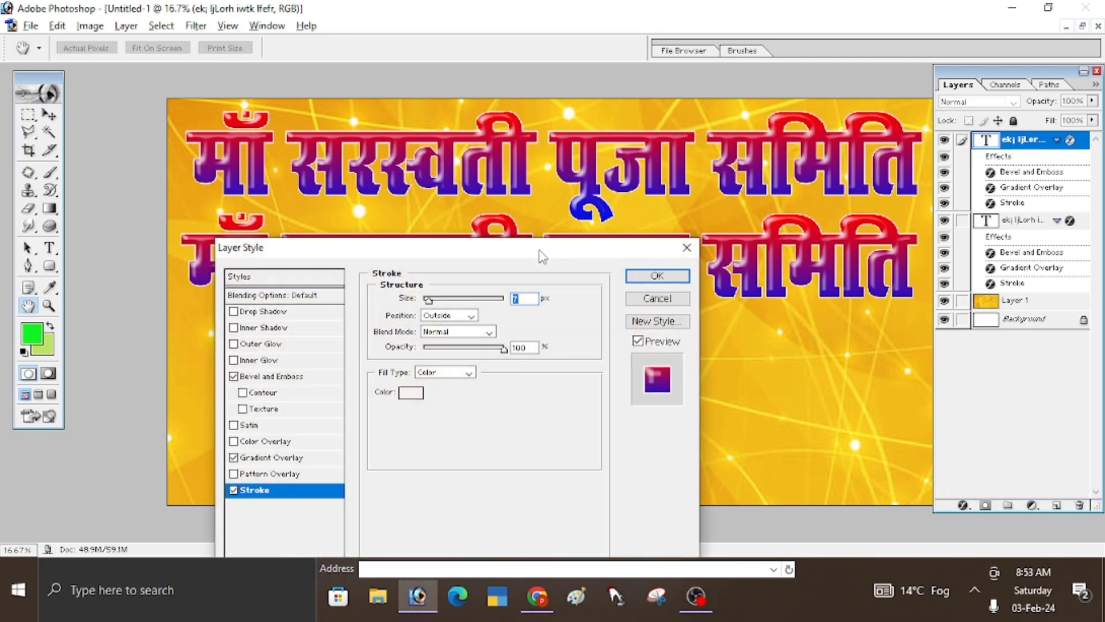
{"action": "mouse_move", "coordinate": [539, 253]}
{"action": "left_mouse_down"}
{"action": "mouse_move", "coordinate": [812, 217]}
{"action": "mouse_move", "coordinate": [911, 111]}
{"action": "mouse_move", "coordinate": [944, 56]}
{"action": "left_mouse_up"}
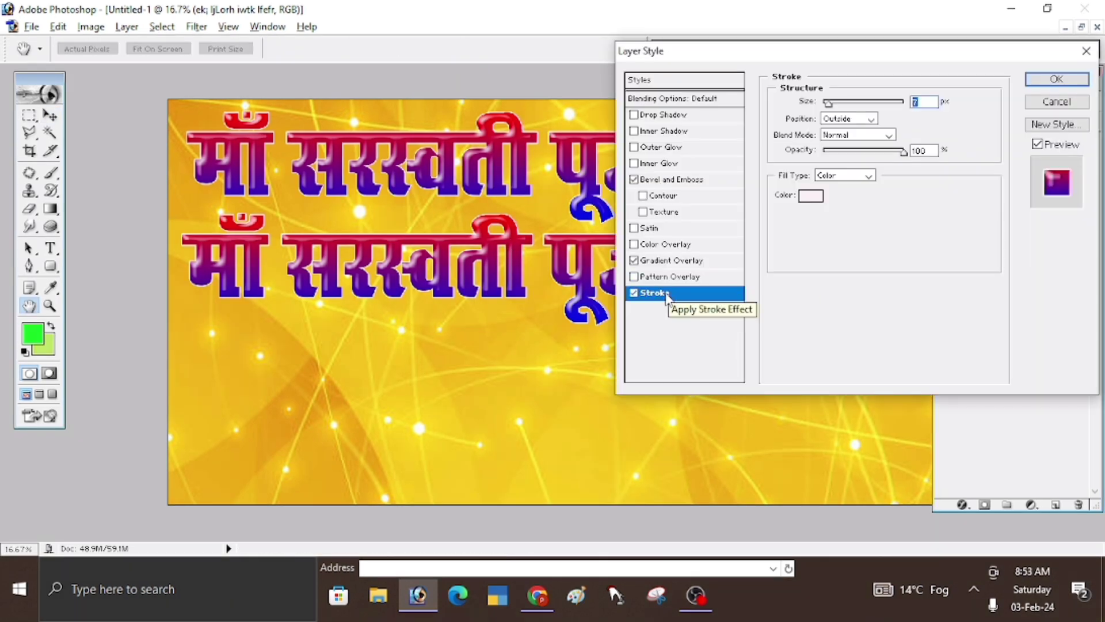
{"action": "left_click", "coordinate": [810, 196]}
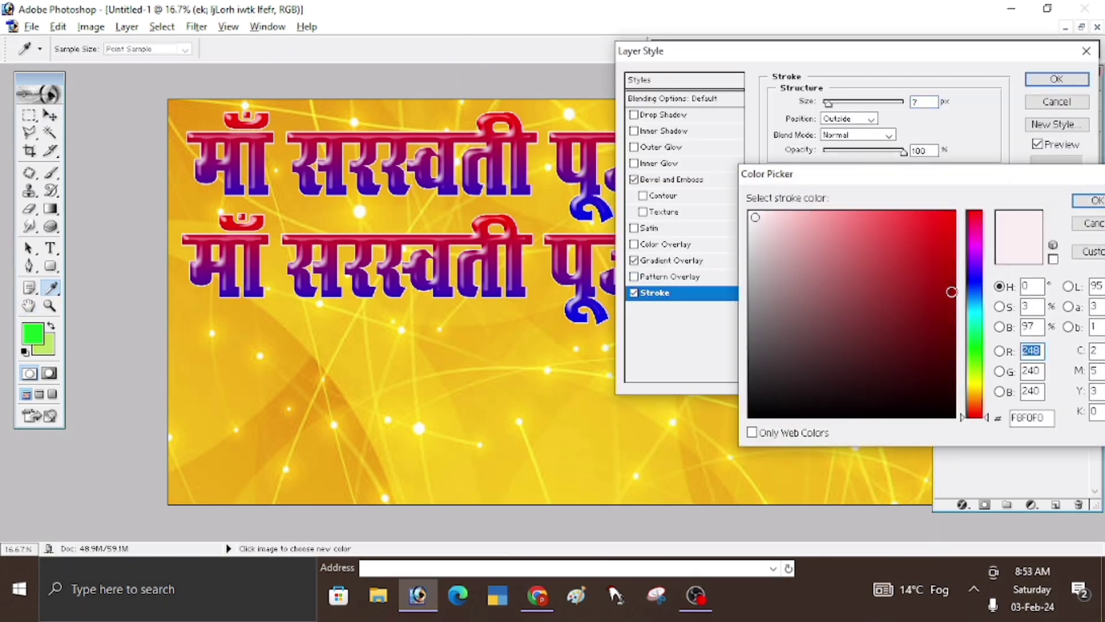
{"action": "left_click", "coordinate": [975, 240]}
{"action": "left_click", "coordinate": [947, 215]}
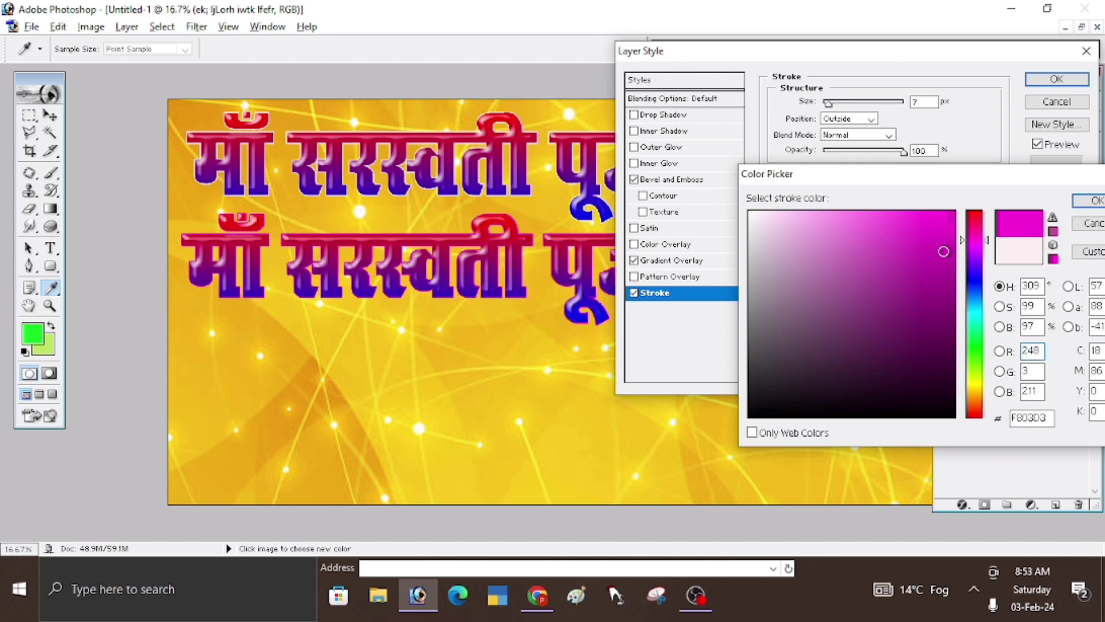
{"action": "left_click", "coordinate": [1078, 201]}
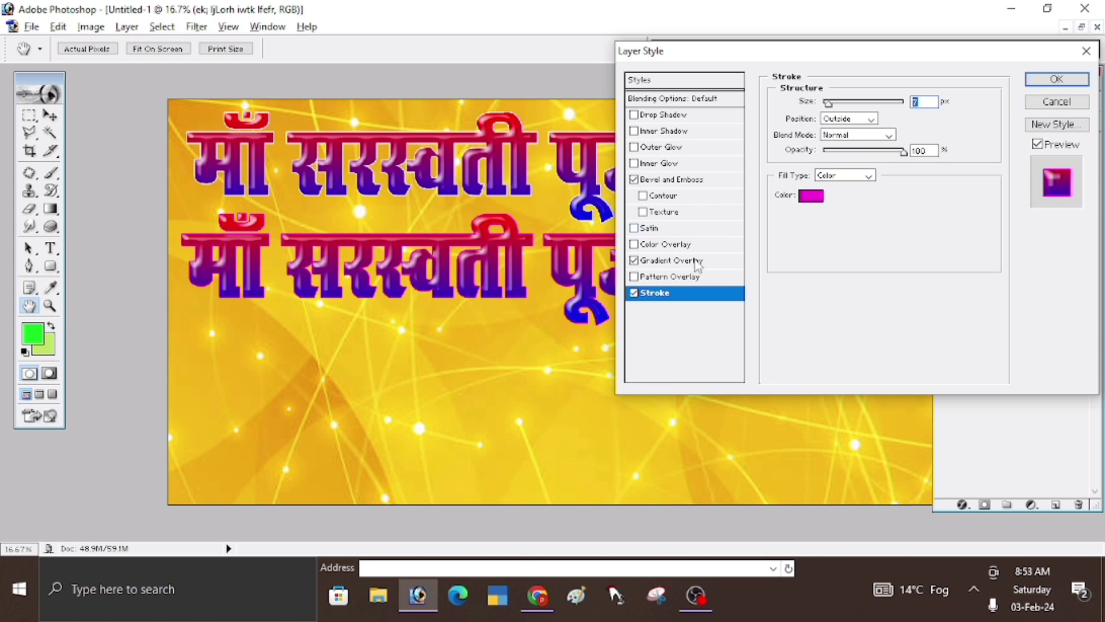
Remove the gradient overlay and bevel from the heading's copy, keeping only its stroke, and shift the copy slightly up.
{"action": "left_click", "coordinate": [633, 260]}
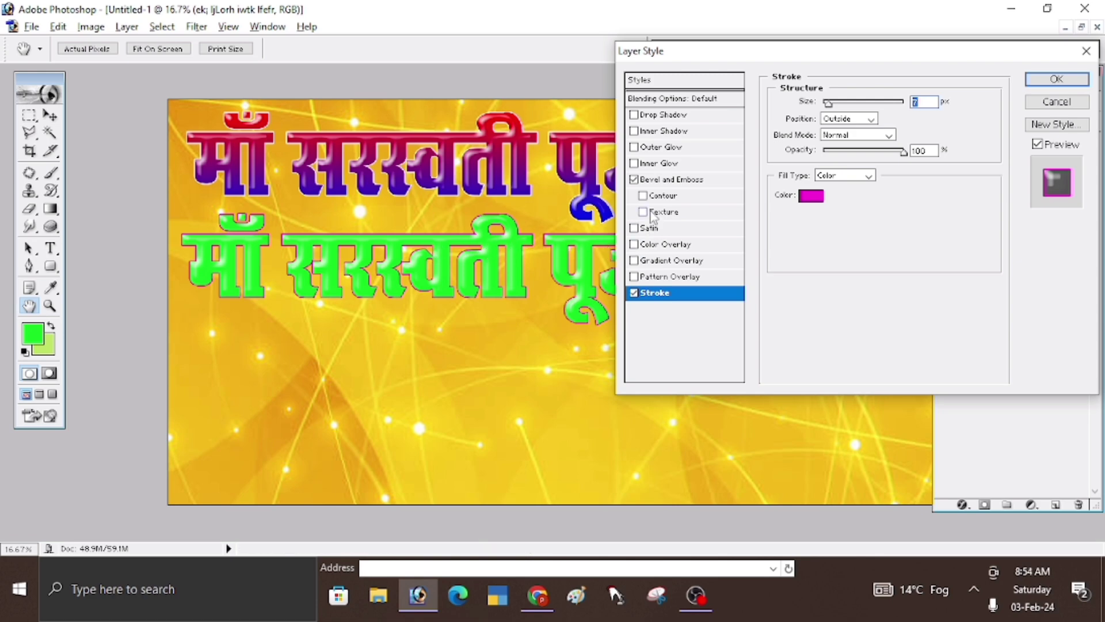
{"action": "left_click", "coordinate": [635, 180]}
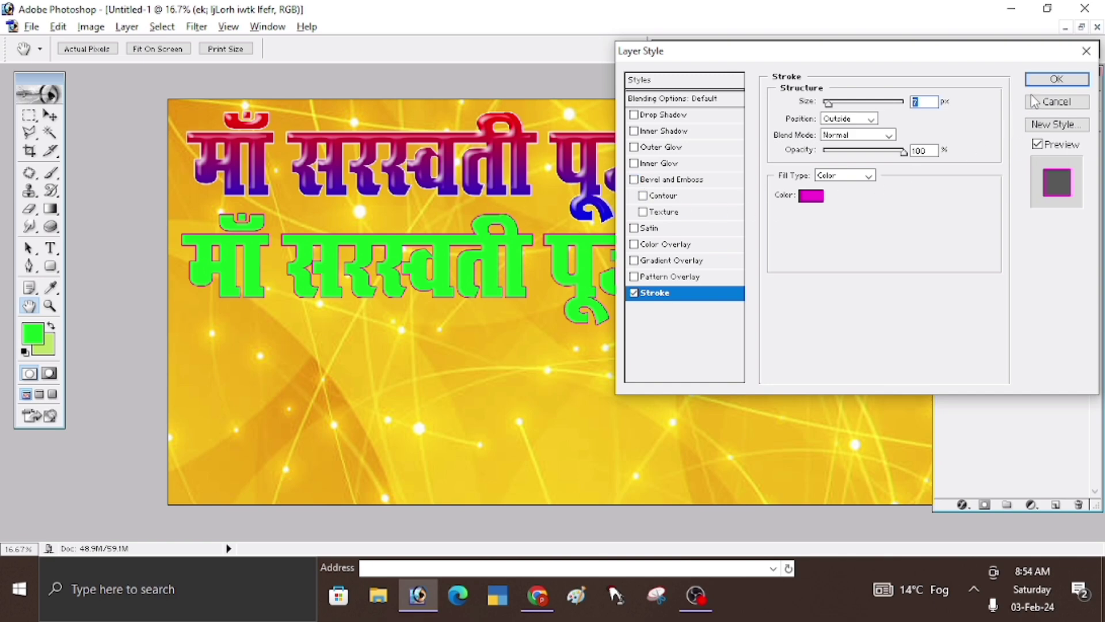
{"action": "left_click", "coordinate": [1049, 84]}
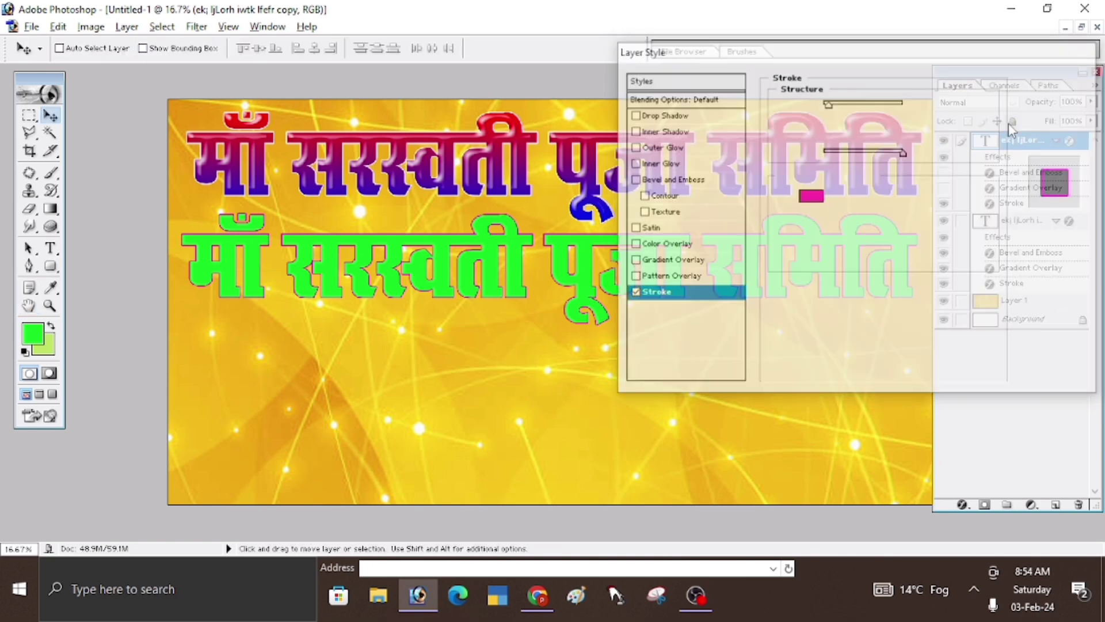
{"action": "left_click_drag", "start_coordinate": [648, 244], "coordinate": [646, 235]}
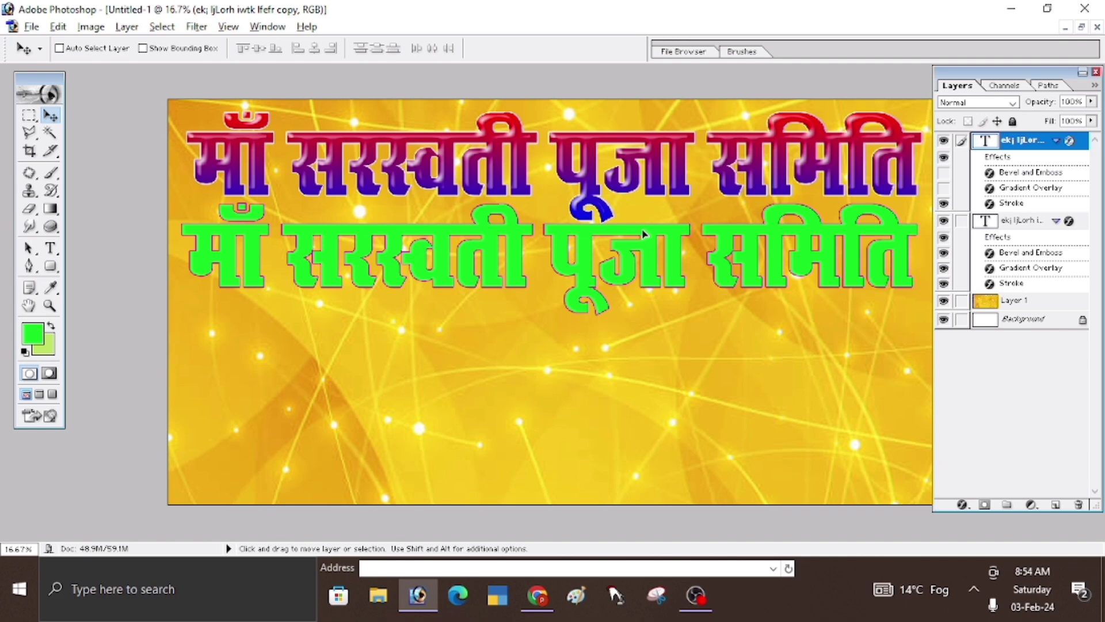
Rasterize the heading's copy and apply a Motion Blur with an angle of -47° and a distance of 156 pixels.
{"action": "left_click", "coordinate": [197, 29]}
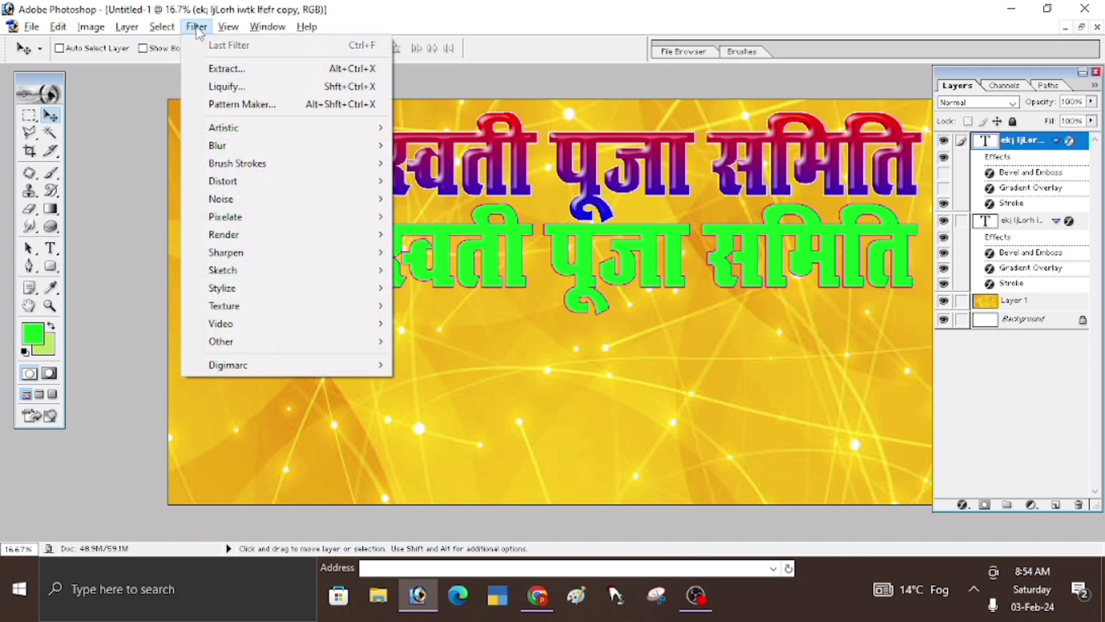
{"action": "mouse_move", "coordinate": [231, 154]}
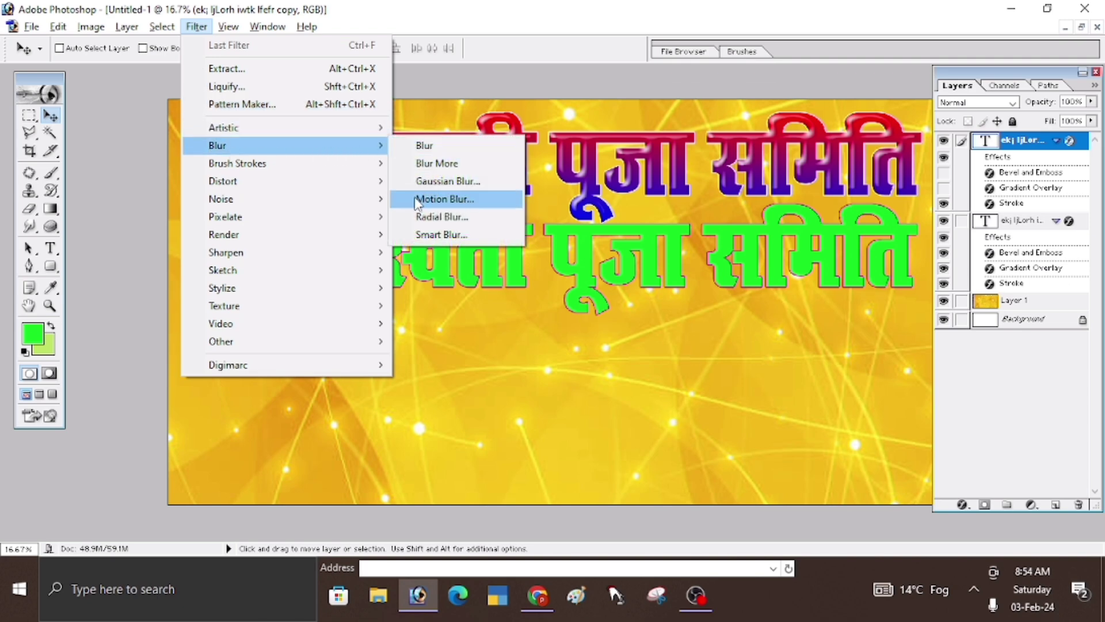
{"action": "left_click", "coordinate": [466, 200]}
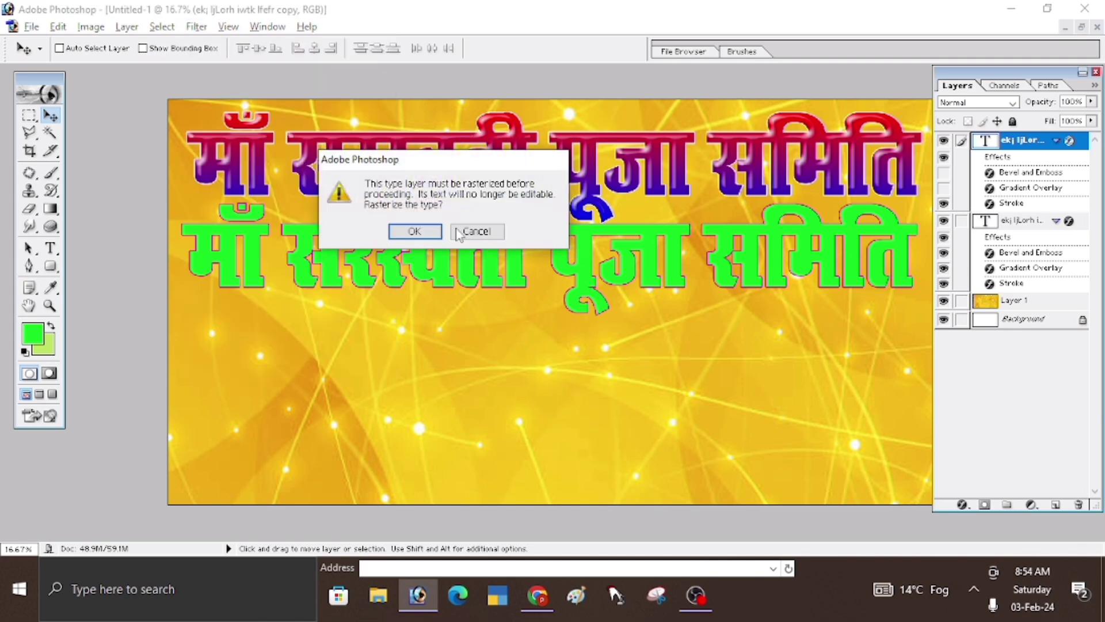
{"action": "left_click_drag", "start_coordinate": [433, 160], "coordinate": [627, 127]}
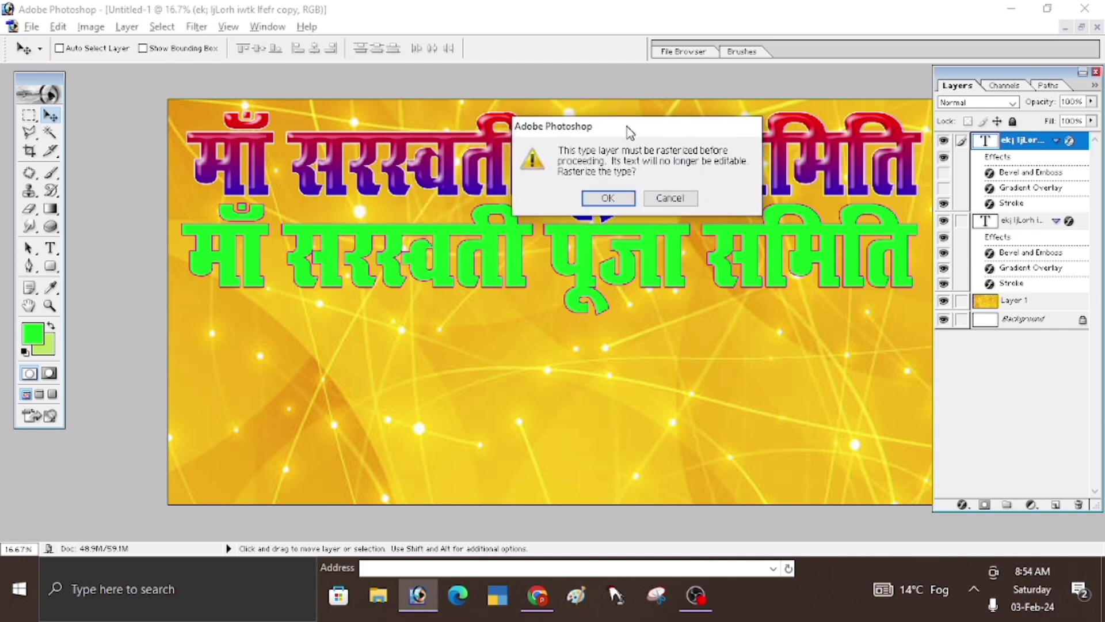
{"action": "left_click", "coordinate": [604, 198]}
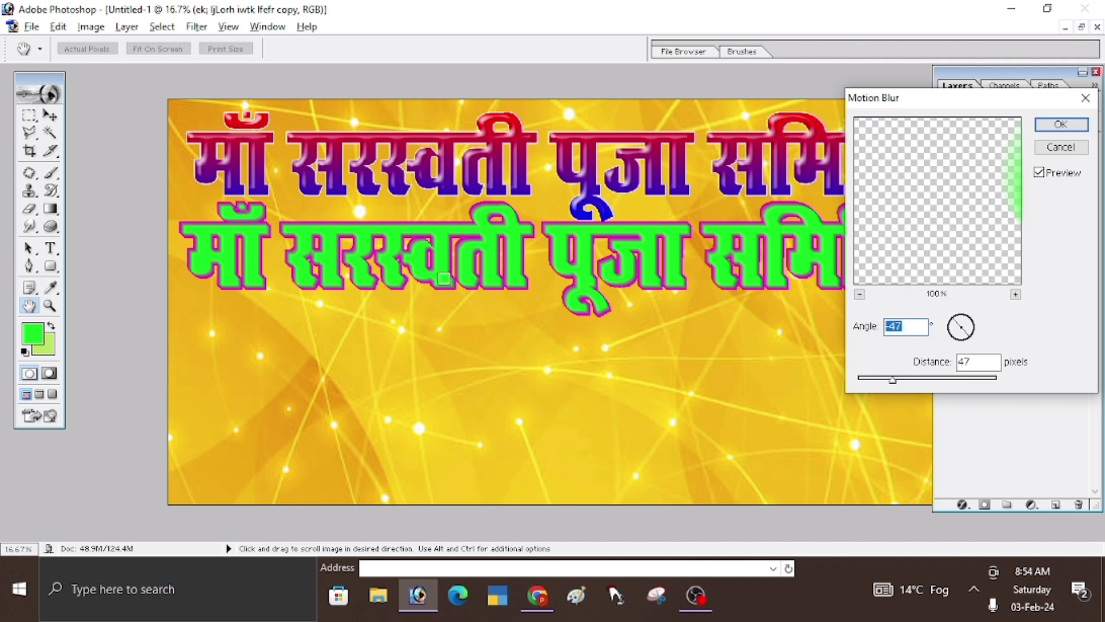
{"action": "left_click", "coordinate": [898, 381]}
{"action": "left_click_drag", "start_coordinate": [900, 384], "coordinate": [923, 385]}
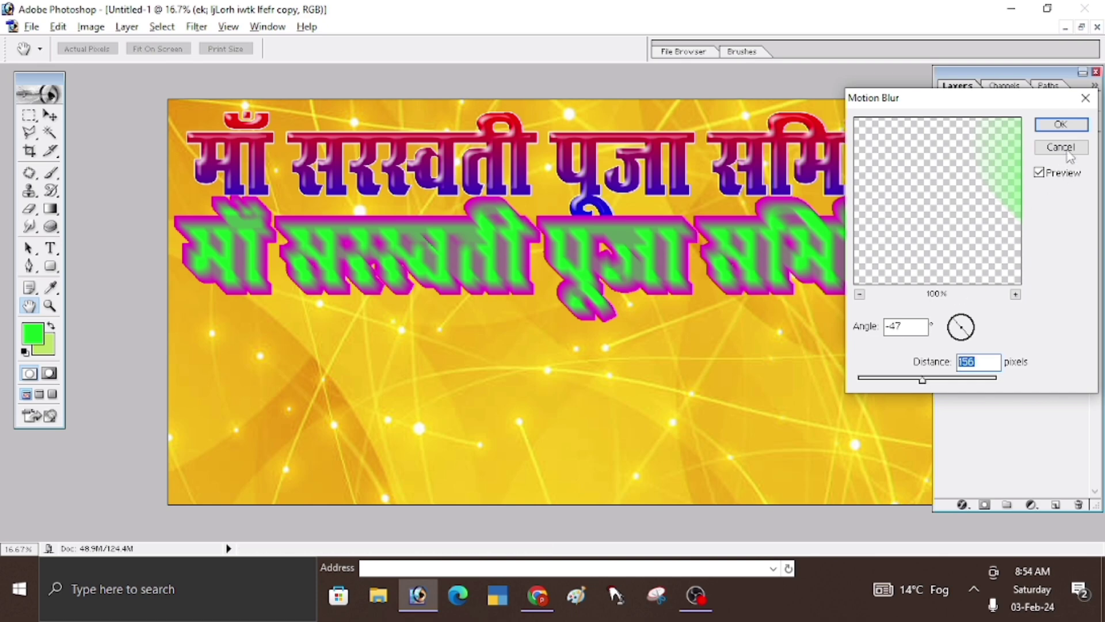
{"action": "left_click", "coordinate": [1061, 124]}
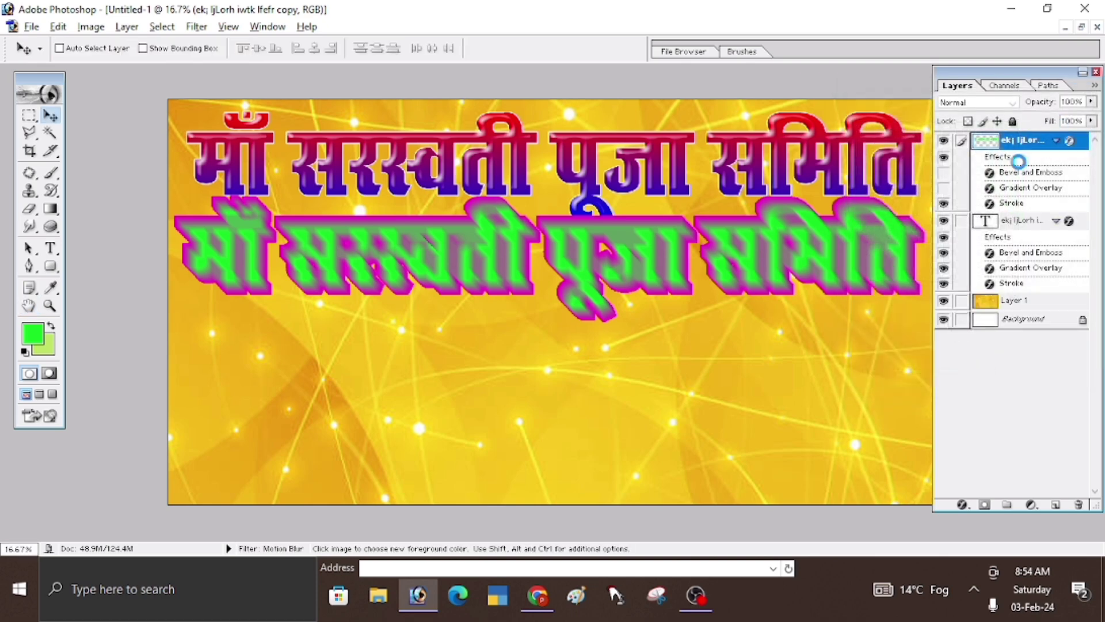
Move the blurred green copy onto the heading and place it one layer behind the heading text.
{"action": "right_click", "coordinate": [365, 226]}
{"action": "left_click", "coordinate": [387, 234]}
{"action": "left_click_drag", "start_coordinate": [386, 236], "coordinate": [378, 143]}
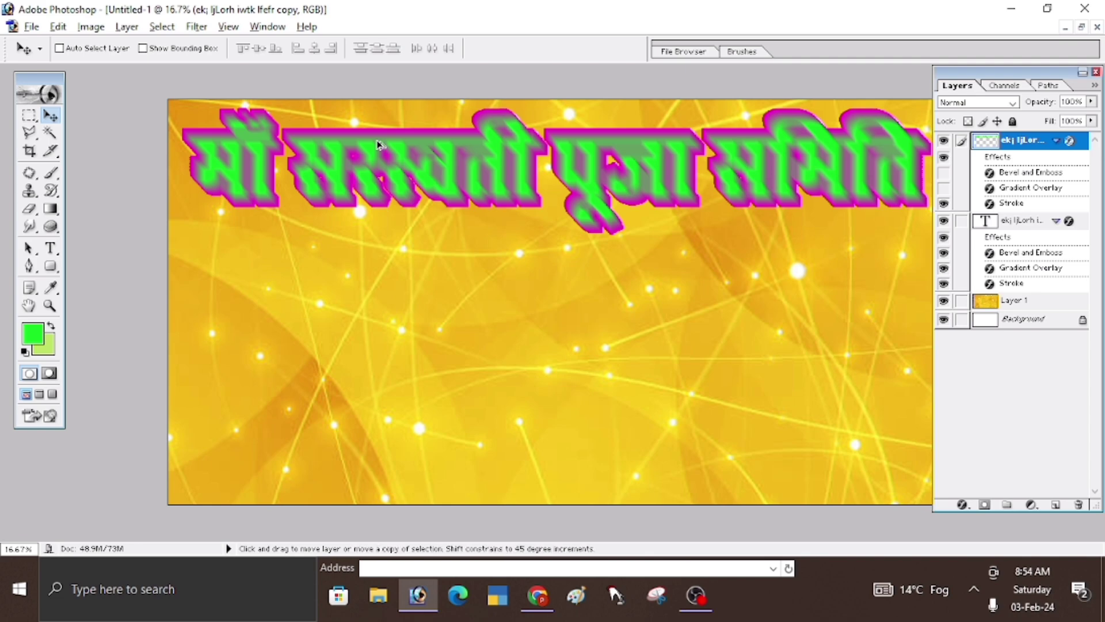
{"action": "key", "text": "ctrl+bracketleft"}
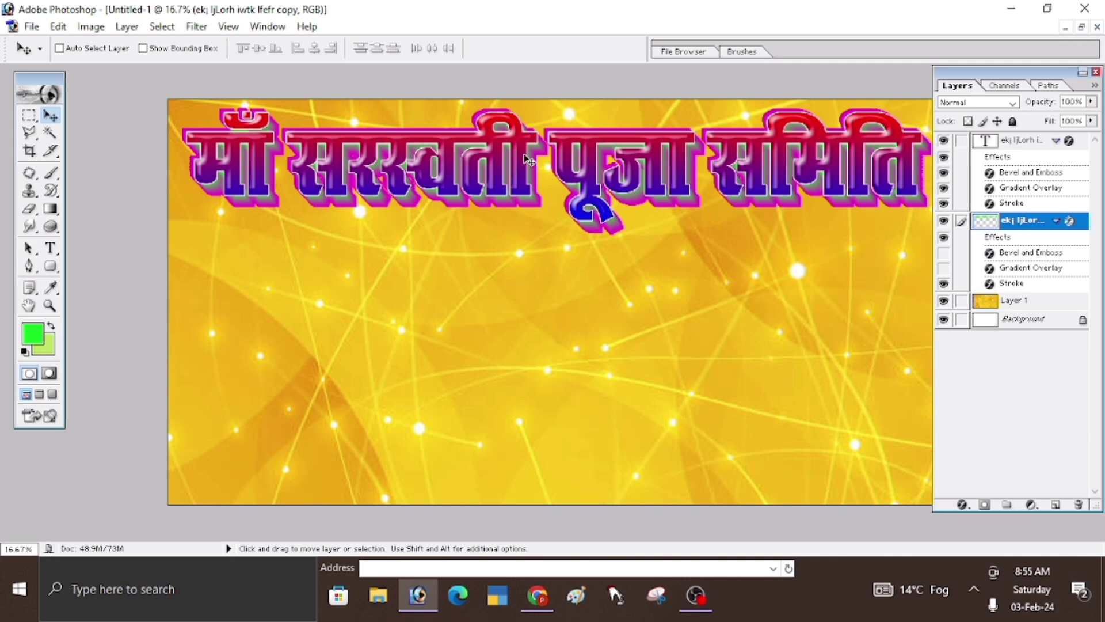
{"action": "left_click", "coordinate": [964, 505]}
{"action": "left_click", "coordinate": [985, 496]}
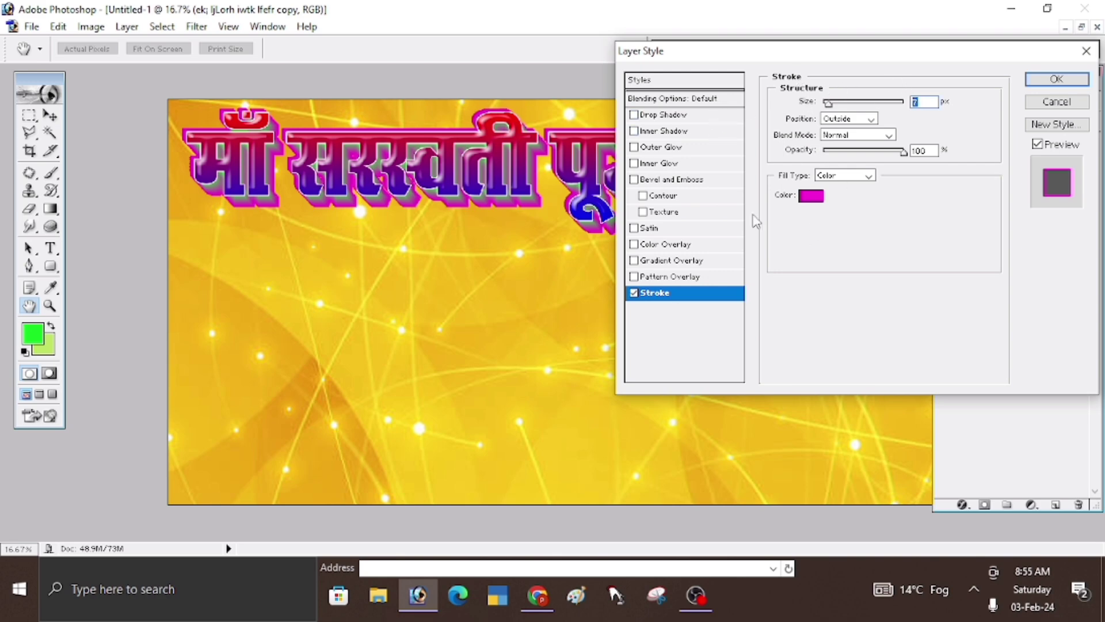
{"action": "left_click", "coordinate": [1087, 53]}
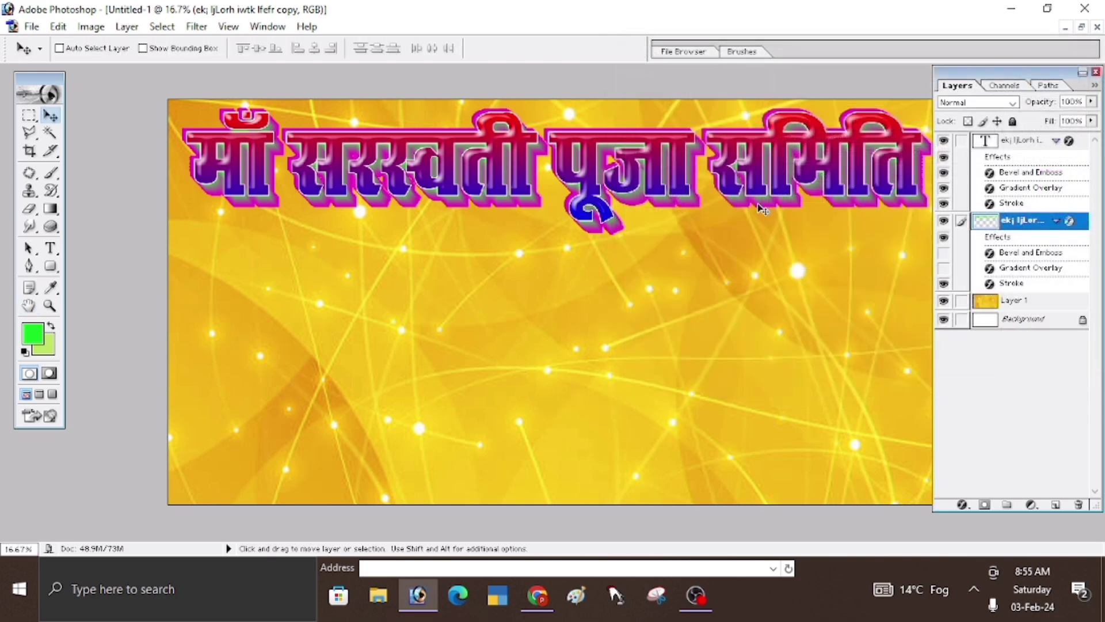
Bring the blurred copy in front of and below the heading, and give it a bright yellow Color Overlay.
{"action": "key", "text": "ctrl+bracketright"}
{"action": "left_click_drag", "start_coordinate": [525, 198], "coordinate": [526, 275]}
{"action": "left_click", "coordinate": [958, 503]}
{"action": "left_click", "coordinate": [967, 492]}
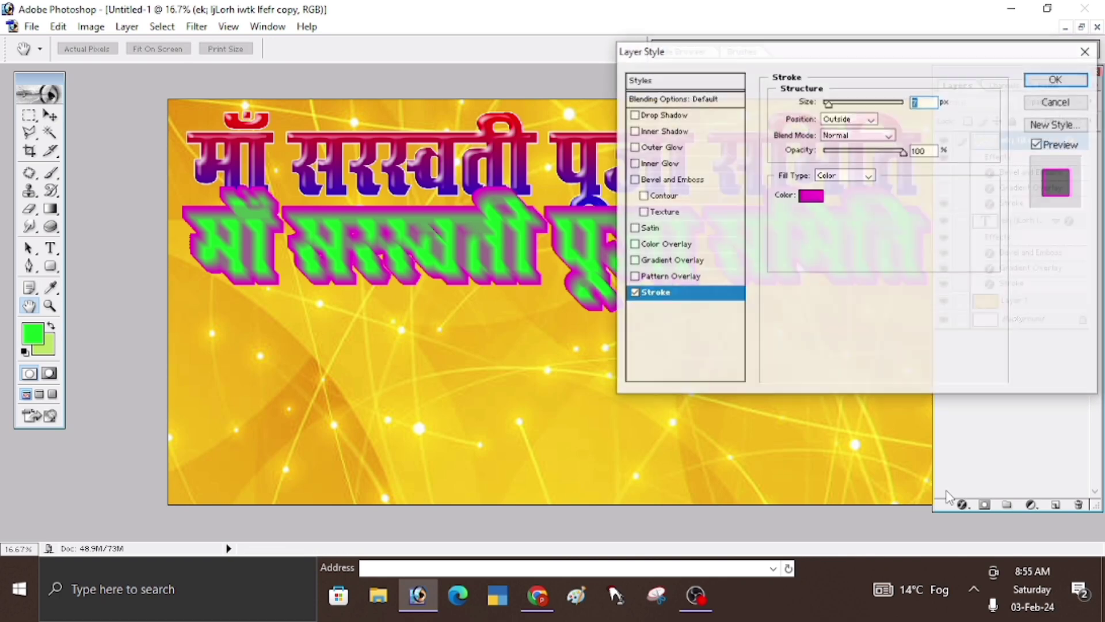
{"action": "left_click", "coordinate": [651, 246]}
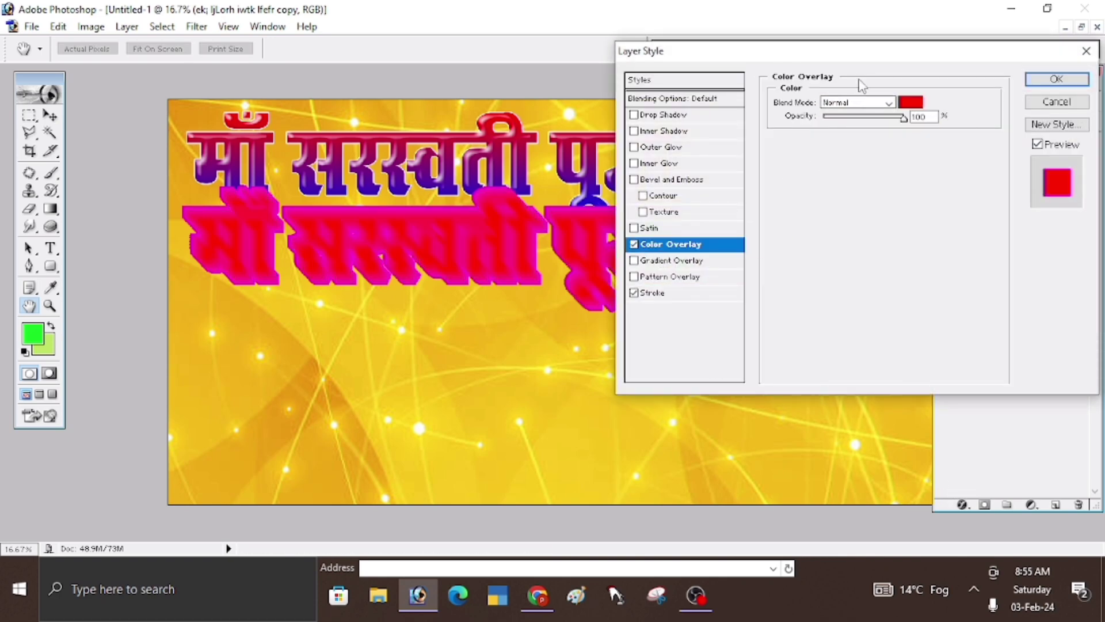
{"action": "left_click", "coordinate": [912, 103]}
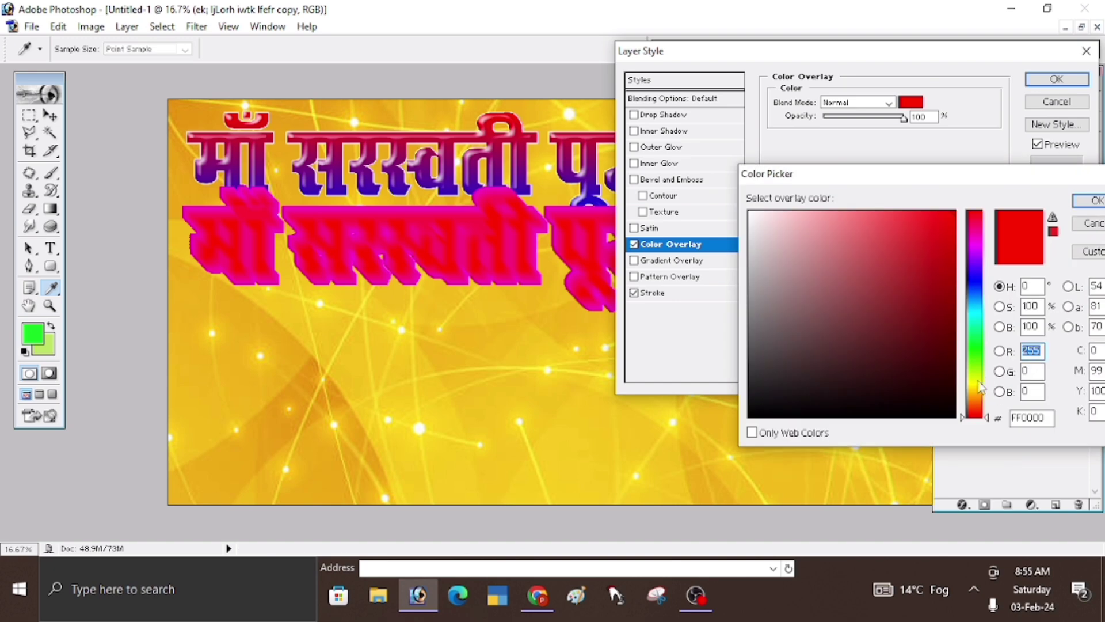
{"action": "left_click", "coordinate": [979, 381]}
{"action": "left_click", "coordinate": [1090, 201]}
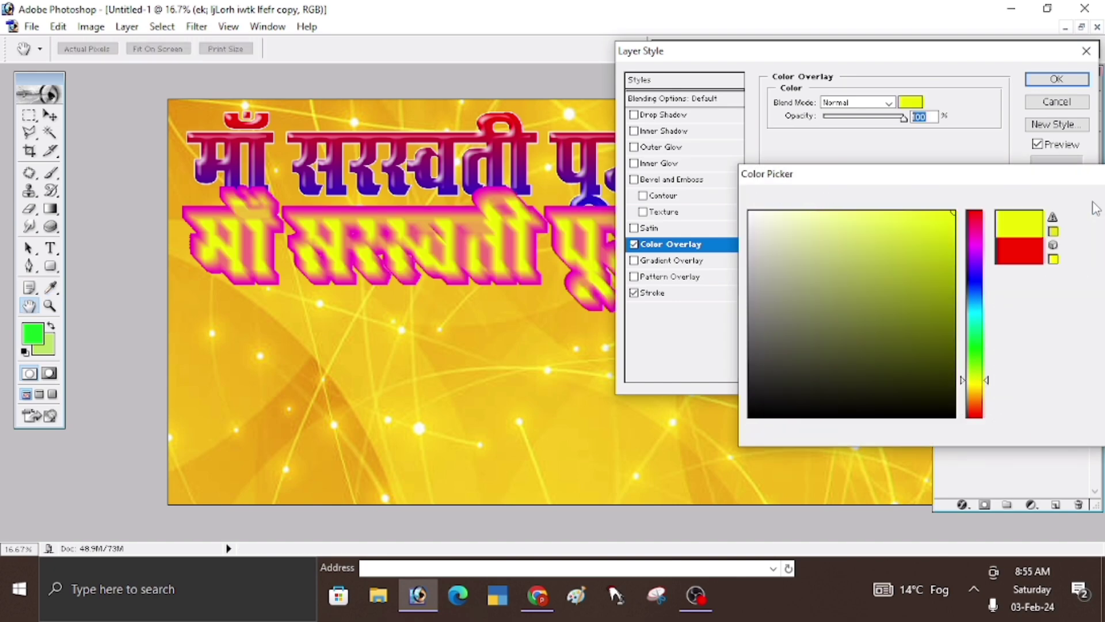
{"action": "left_click", "coordinate": [1057, 79]}
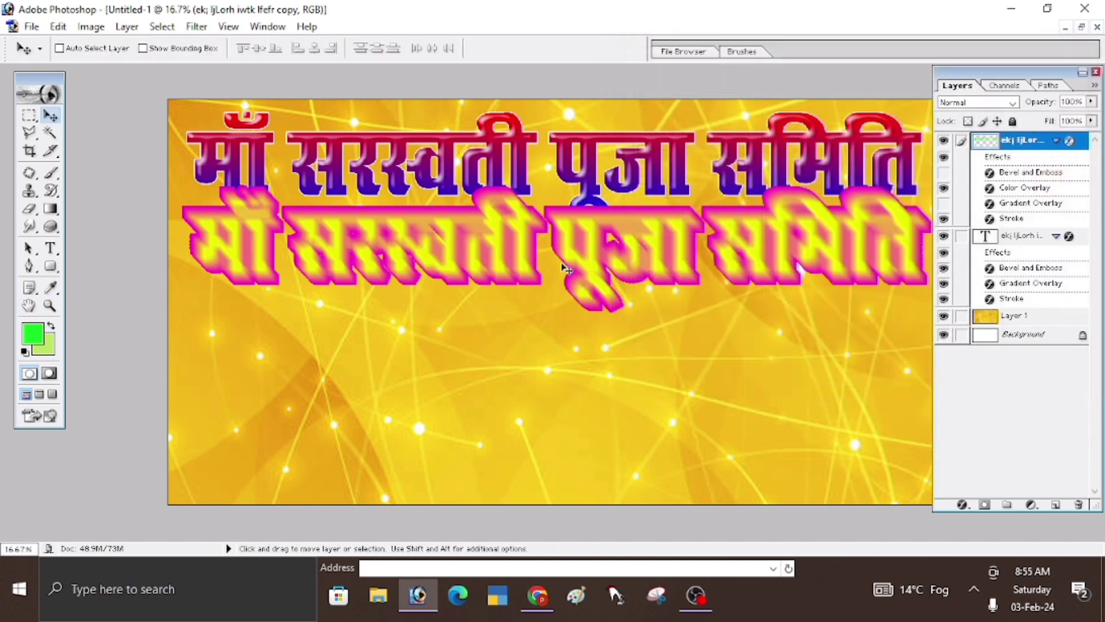
Position the yellow blurred copy behind the heading, nudged slightly right and down so it forms a 3D edge.
{"action": "left_click_drag", "start_coordinate": [523, 190], "coordinate": [525, 172]}
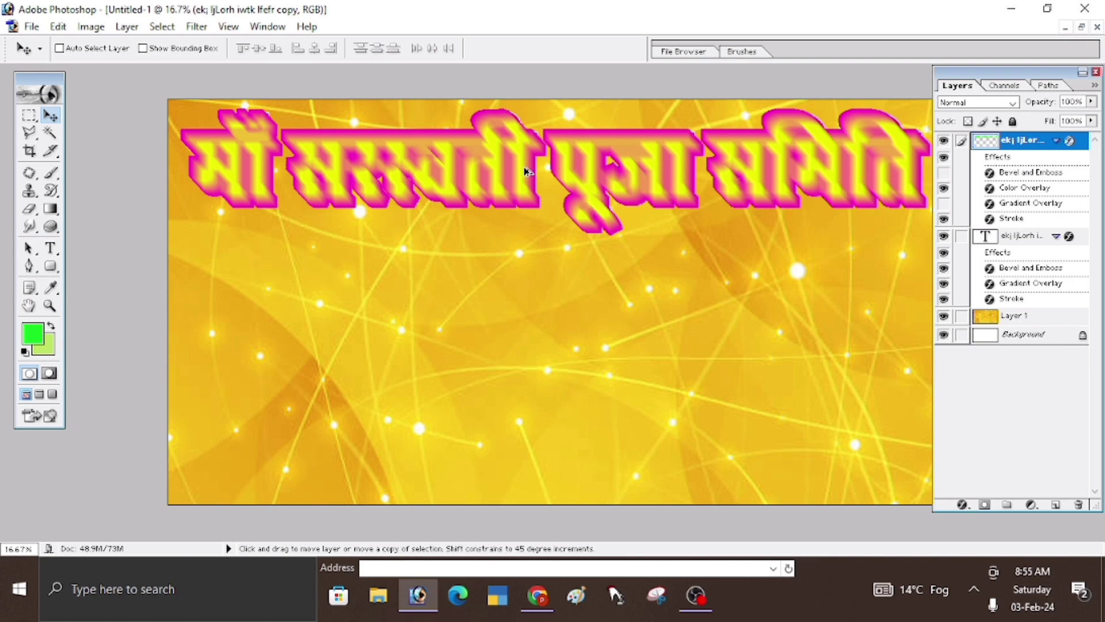
{"action": "key", "text": "ctrl+bracketleft"}
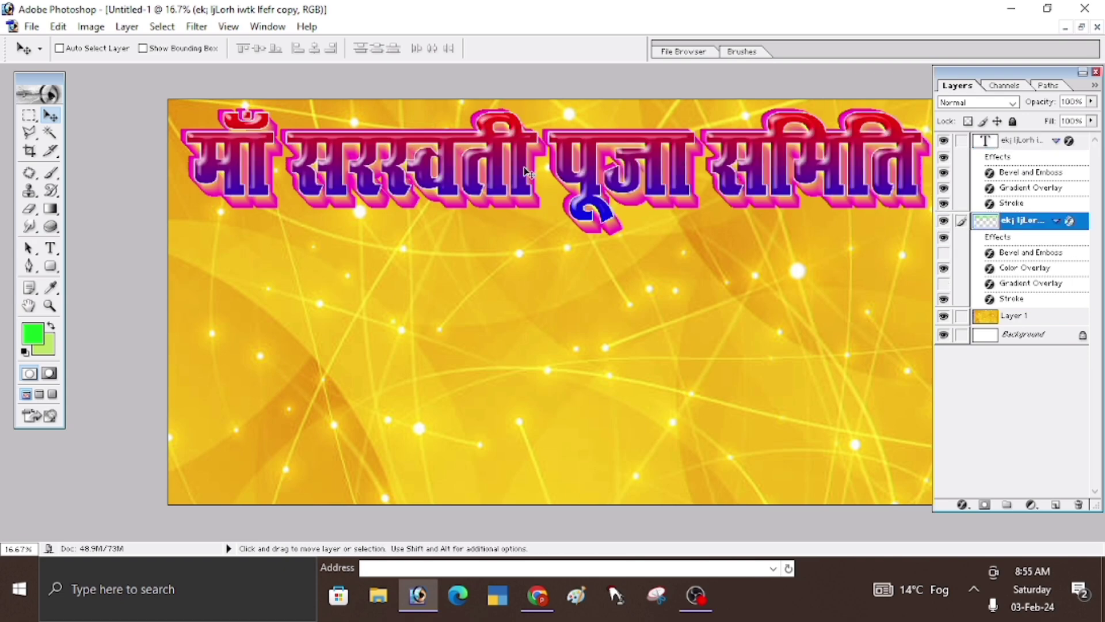
{"action": "key", "text": "Right"}
{"action": "key", "text": "Right"}
{"action": "key", "text": "Right"}
{"action": "key", "text": "Right"}
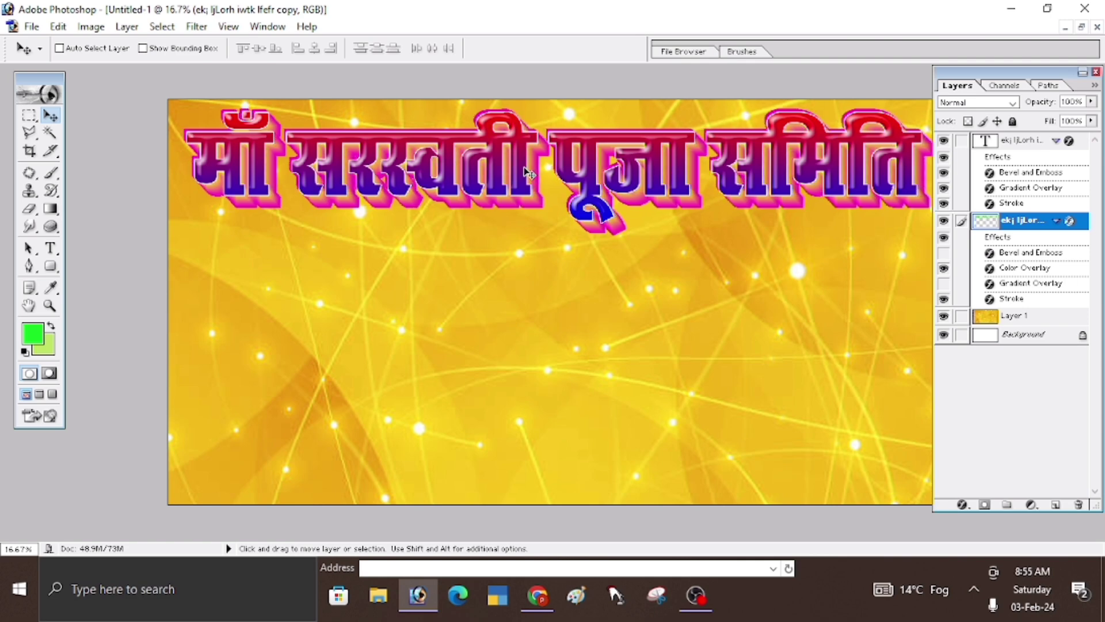
{"action": "key", "text": "Up"}
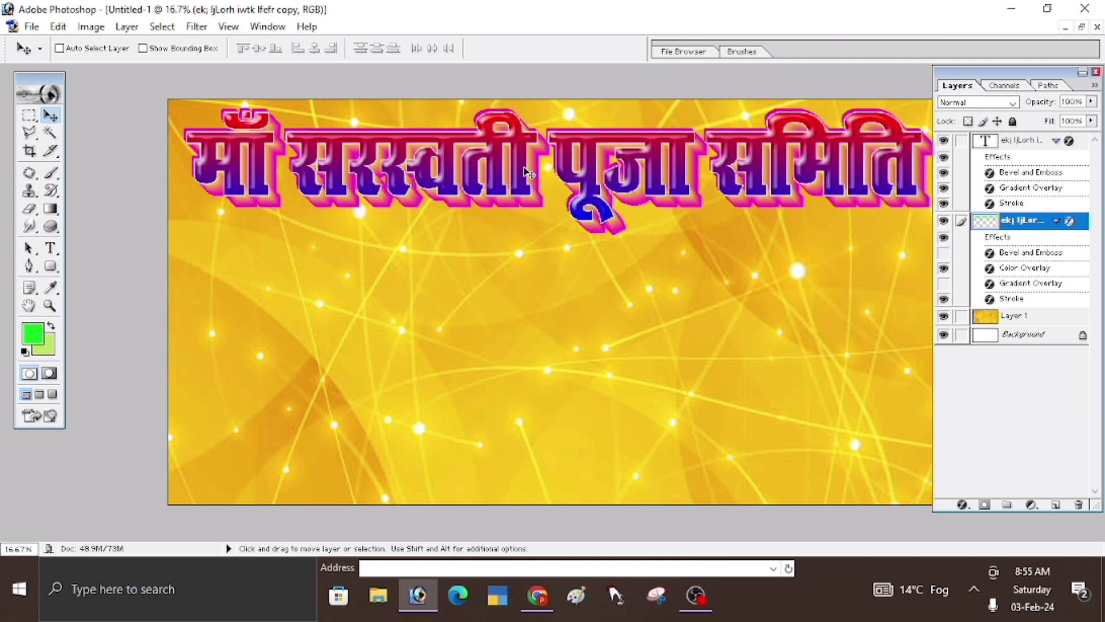
{"action": "key", "text": "Down"}
{"action": "key", "text": "Down"}
{"action": "key", "text": "Down"}
{"action": "key", "text": "Down"}
{"action": "key", "text": "Down"}
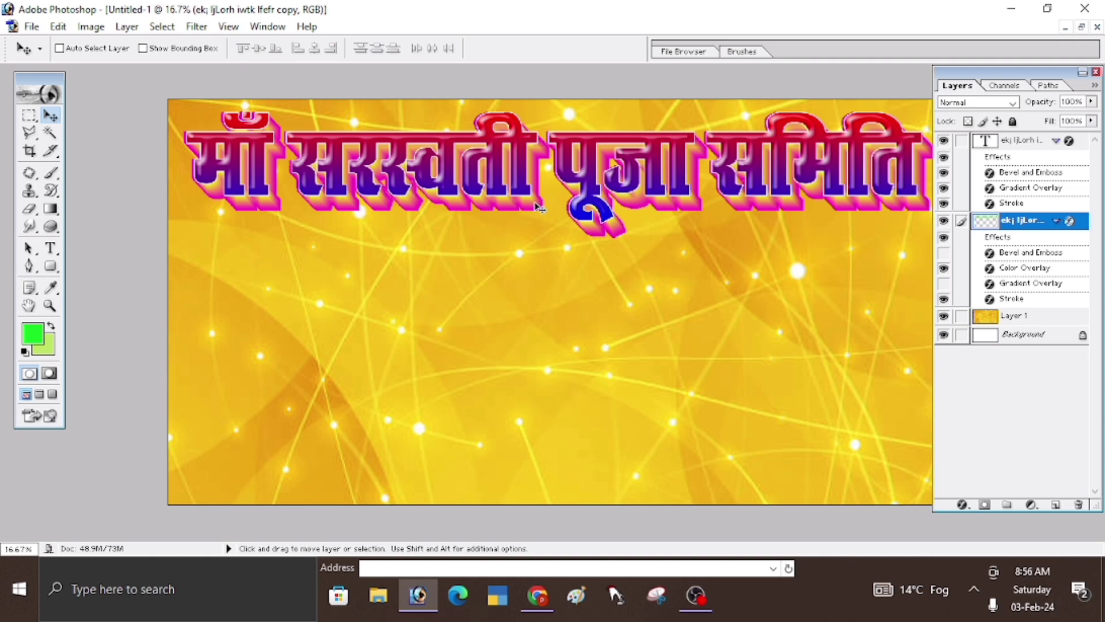
Duplicate the original heading text layer and place the copy directly below the heading.
{"action": "right_click", "coordinate": [517, 161]}
{"action": "left_click", "coordinate": [524, 149]}
{"action": "right_click", "coordinate": [518, 152]}
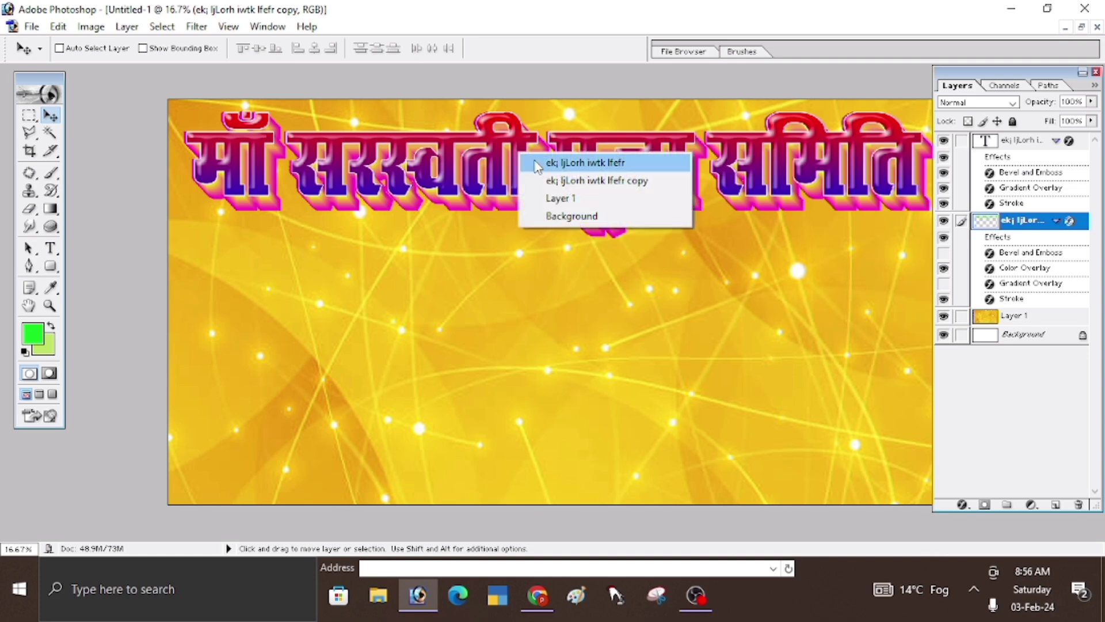
{"action": "left_click", "coordinate": [539, 163]}
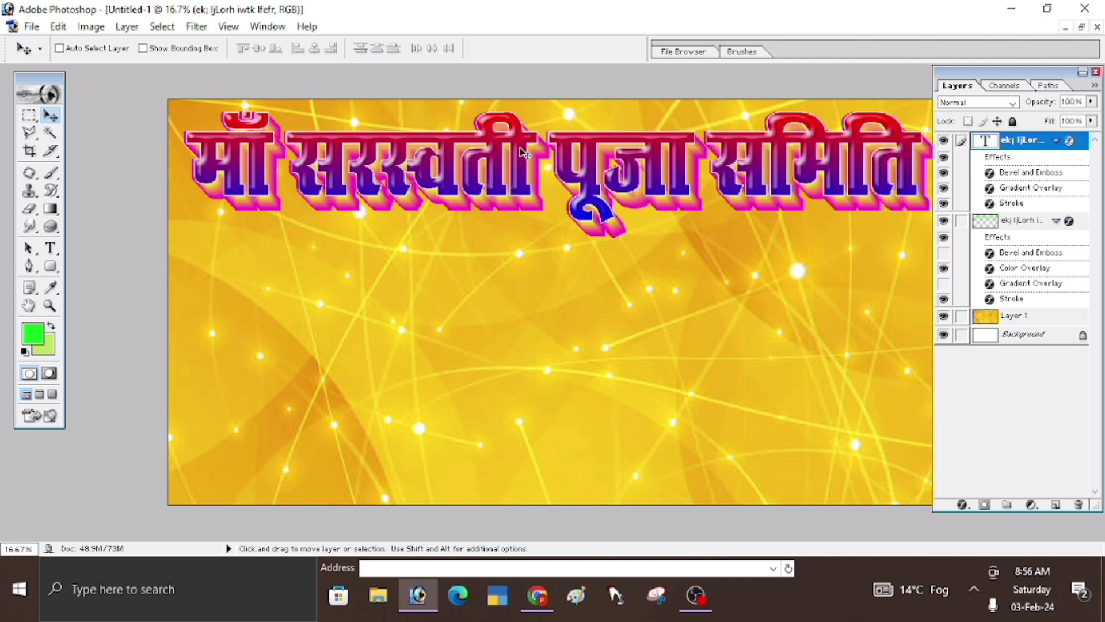
{"action": "left_click_drag", "start_coordinate": [521, 152], "coordinate": [521, 271]}
Replace the text of the duplicated heading with the venue line "स्थान-न्यू एरिया जमुगाँय".
{"action": "key", "text": "t"}
{"action": "left_click", "coordinate": [567, 286]}
{"action": "key", "text": "ctrl+a"}
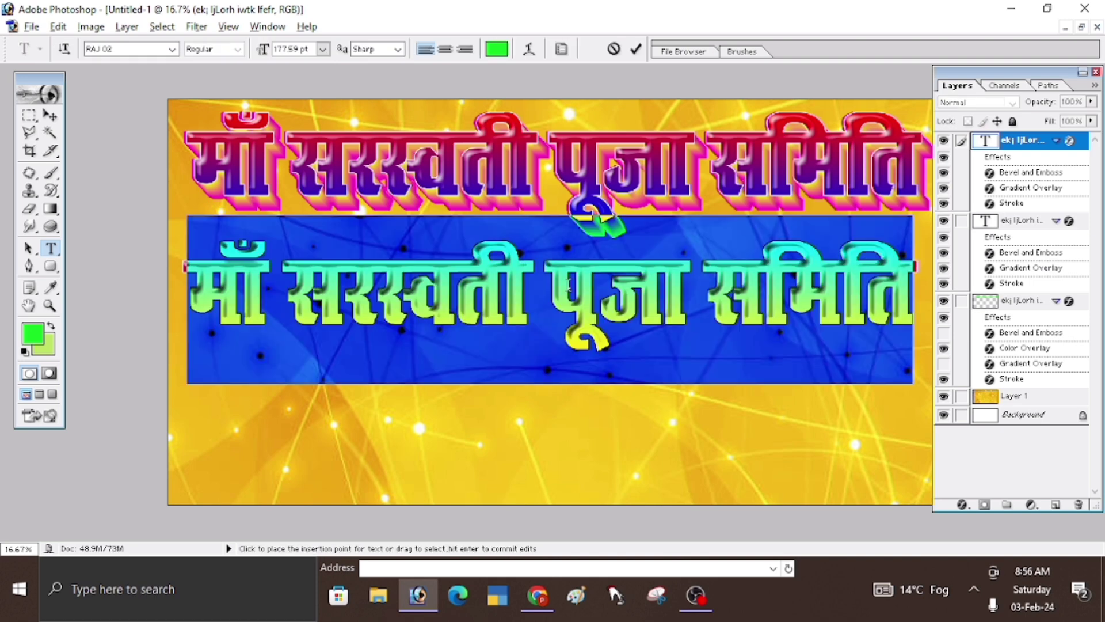
{"action": "type", "text": "#"}
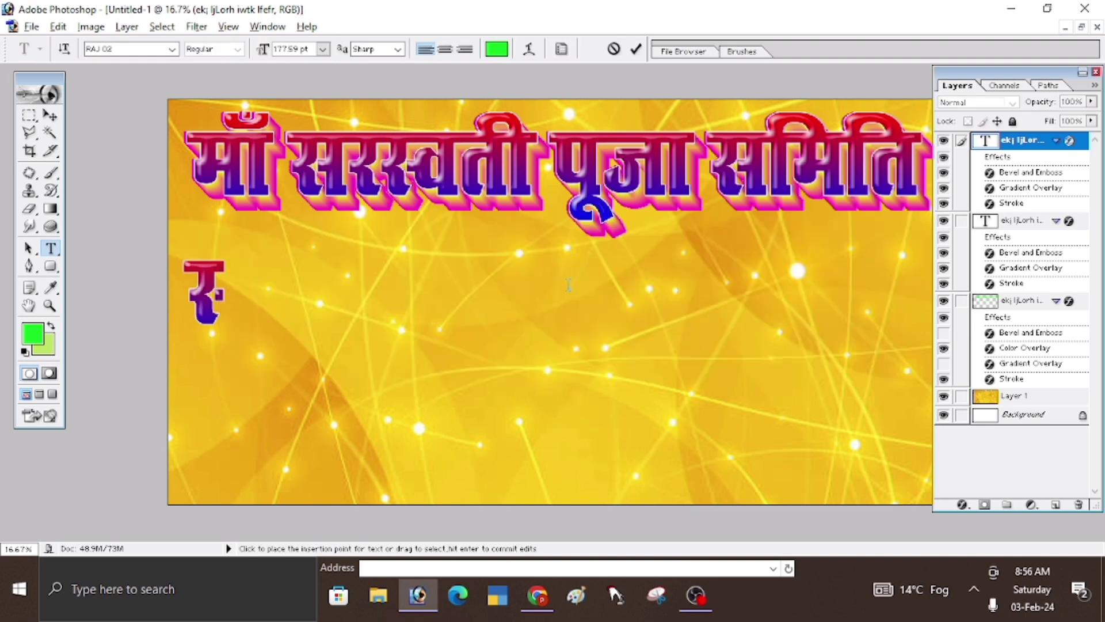
{"action": "type", "text": "J"}
{"action": "key", "text": "BackSpace"}
{"action": "type", "text": "Fku"}
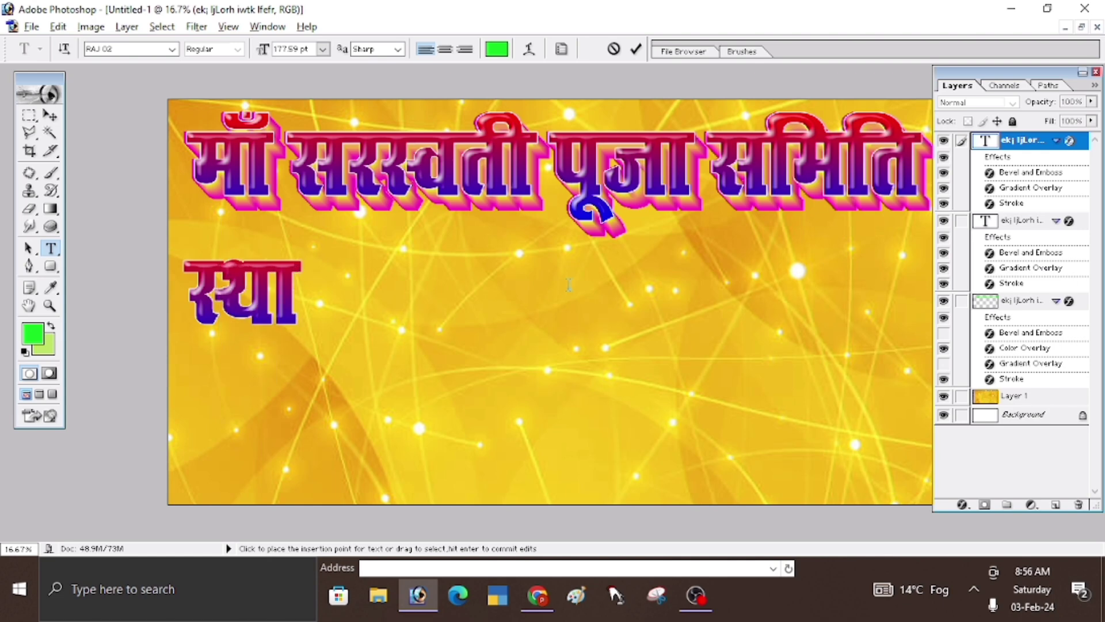
{"action": "type", "text": "-"}
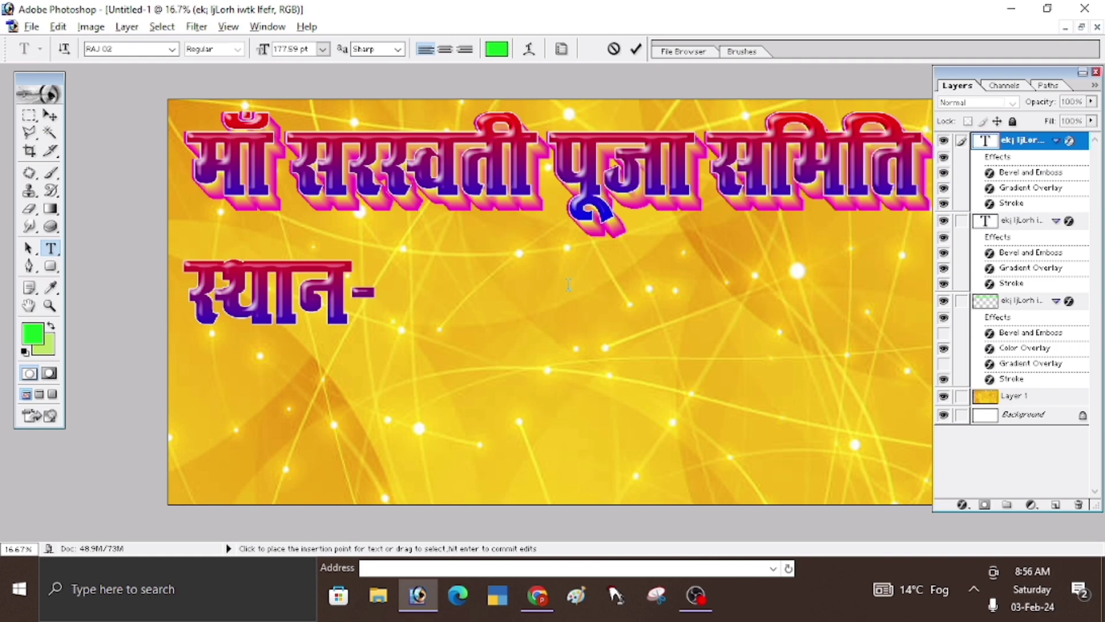
{"action": "type", "text": "n;w"}
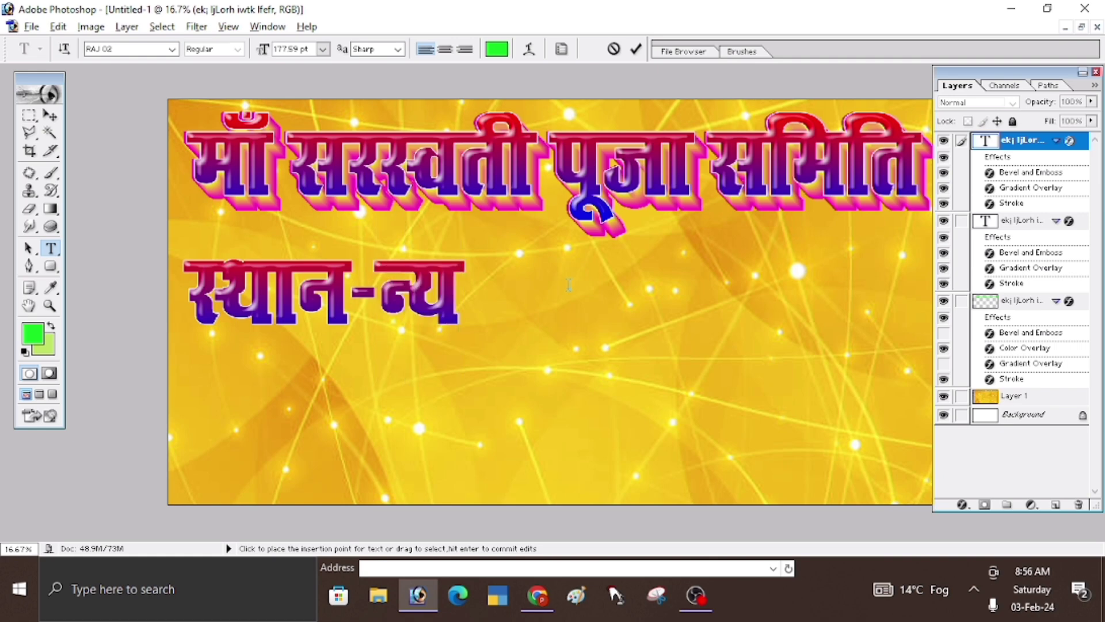
{"action": "type", "text": " ,"}
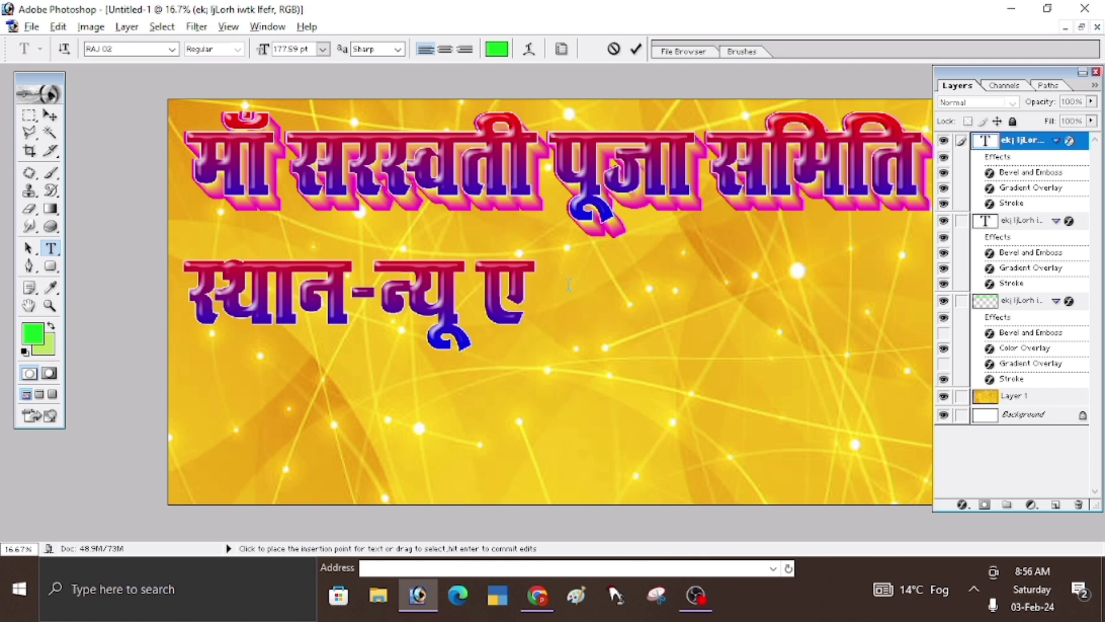
{"action": "type", "text": "fj;k"}
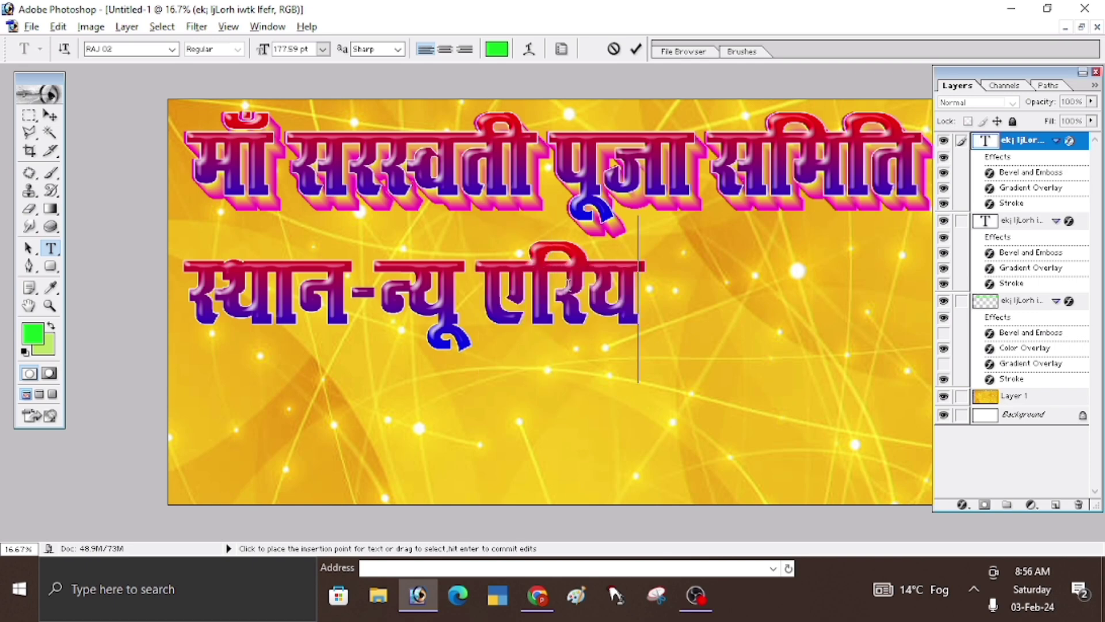
{"action": "type", "text": " teq"}
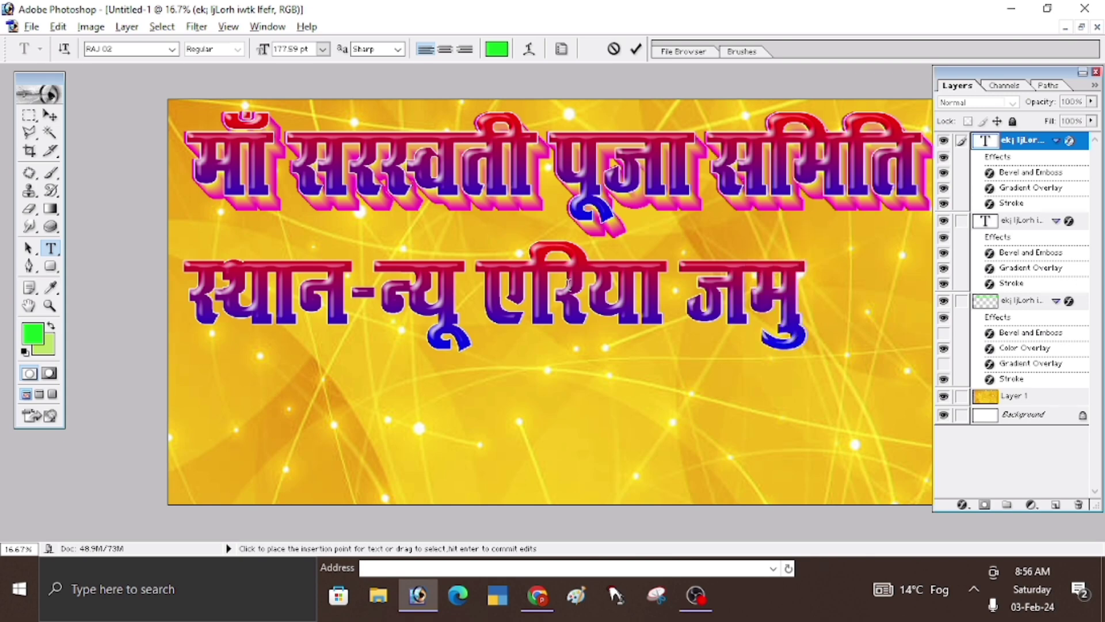
{"action": "type", "text": "xk"}
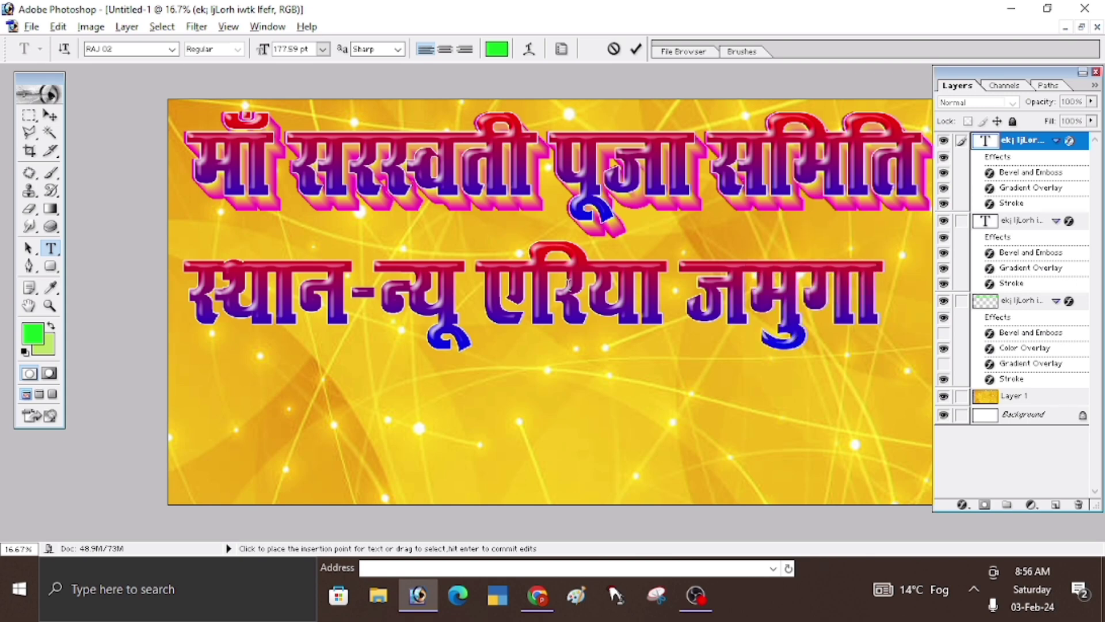
{"action": "type", "text": "¡"}
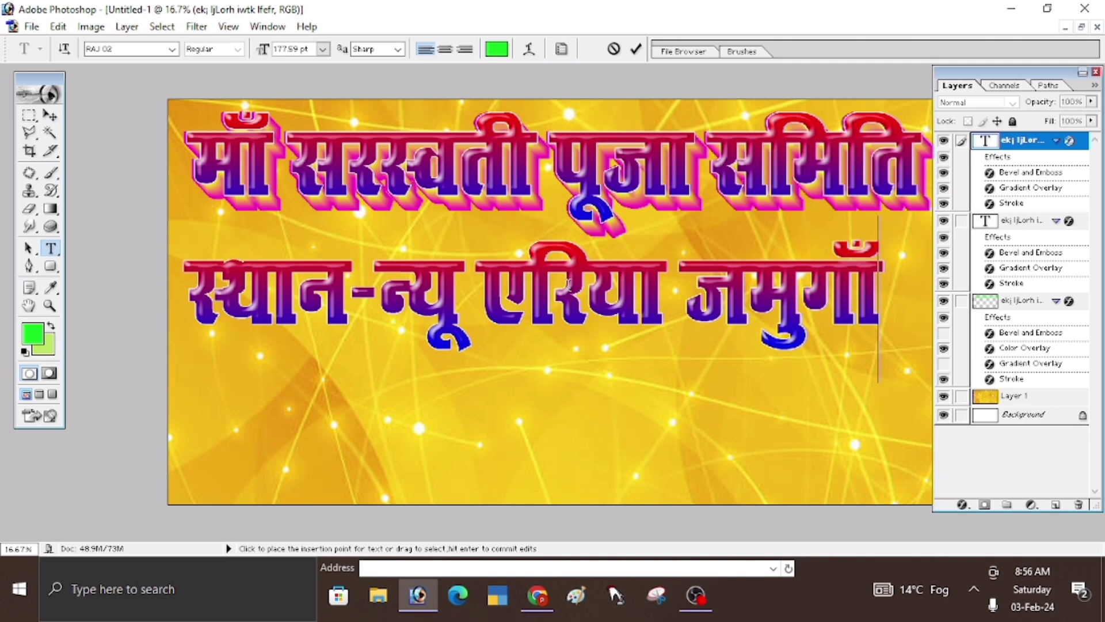
{"action": "type", "text": ";"}
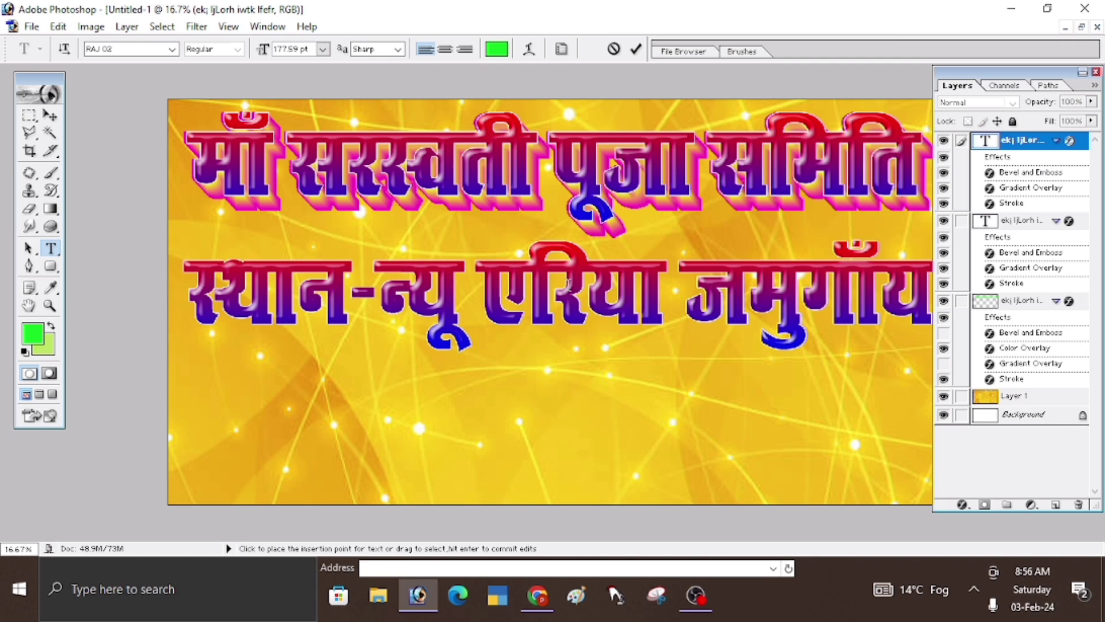
Reduce the font size of the whole venue line to 91.59 pt.
{"action": "key", "text": "ctrl+a"}
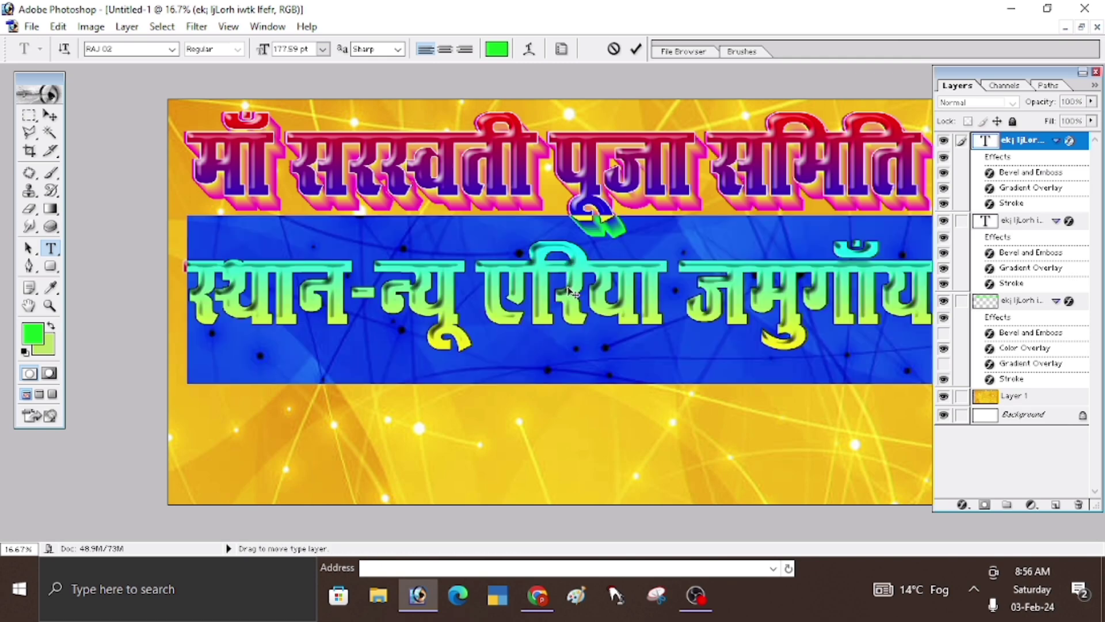
{"action": "key", "text": "ctrl+shift+comma"}
{"action": "key", "text": "ctrl+shift+comma"}
{"action": "key", "text": "ctrl+shift+comma"}
{"action": "key", "text": "ctrl+shift+comma"}
{"action": "key", "text": "ctrl+shift+comma"}
{"action": "key", "text": "ctrl+shift+comma"}
{"action": "key", "text": "ctrl+shift+comma"}
{"action": "key", "text": "ctrl+shift+comma"}
{"action": "key", "text": "ctrl+shift+comma"}
{"action": "key", "text": "ctrl+shift+comma"}
{"action": "key", "text": "ctrl+shift+comma"}
{"action": "key", "text": "ctrl+shift+comma"}
{"action": "key", "text": "ctrl+shift+comma"}
{"action": "key", "text": "ctrl+shift+comma"}
{"action": "key", "text": "ctrl+shift+comma"}
{"action": "key", "text": "ctrl+shift+comma"}
{"action": "key", "text": "ctrl+shift+comma"}
{"action": "key", "text": "ctrl+shift+comma"}
{"action": "key", "text": "ctrl+shift+comma"}
{"action": "key", "text": "ctrl+shift+comma"}
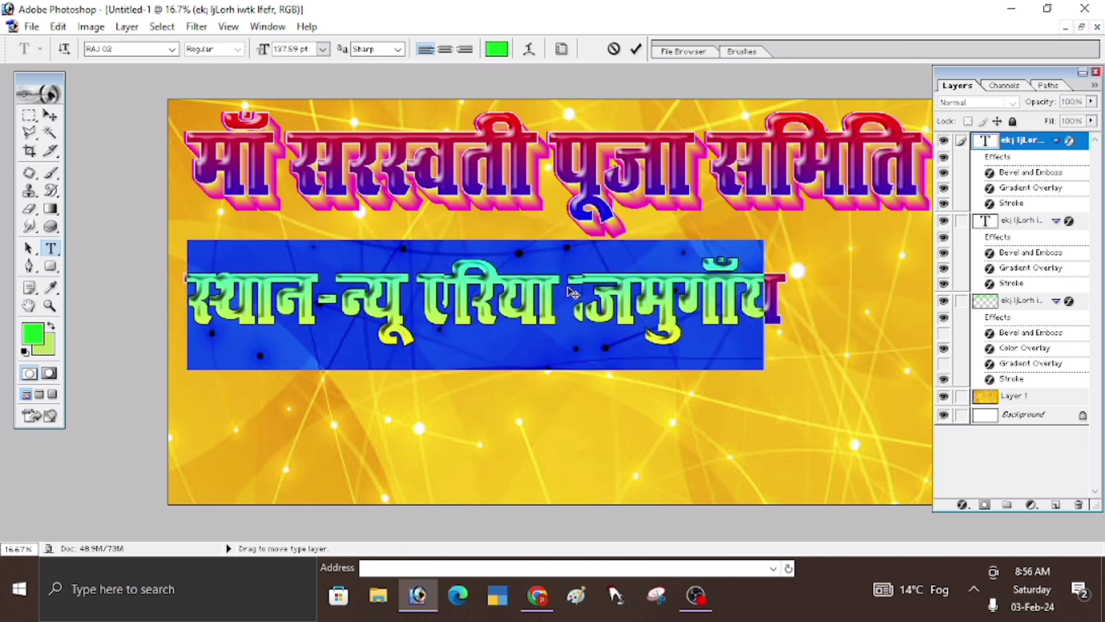
{"action": "key", "text": "ctrl+shift+comma"}
{"action": "key", "text": "ctrl+shift+comma"}
{"action": "key", "text": "ctrl+shift+comma"}
{"action": "key", "text": "ctrl+shift+comma"}
{"action": "key", "text": "ctrl+shift+comma"}
{"action": "key", "text": "ctrl+shift+comma"}
{"action": "key", "text": "ctrl+shift+comma"}
{"action": "key", "text": "ctrl+shift+comma"}
{"action": "key", "text": "ctrl+shift+comma"}
{"action": "key", "text": "ctrl+shift+comma"}
{"action": "key", "text": "ctrl+shift+comma"}
{"action": "key", "text": "ctrl+shift+comma"}
{"action": "key", "text": "ctrl+shift+comma"}
{"action": "key", "text": "ctrl+shift+comma"}
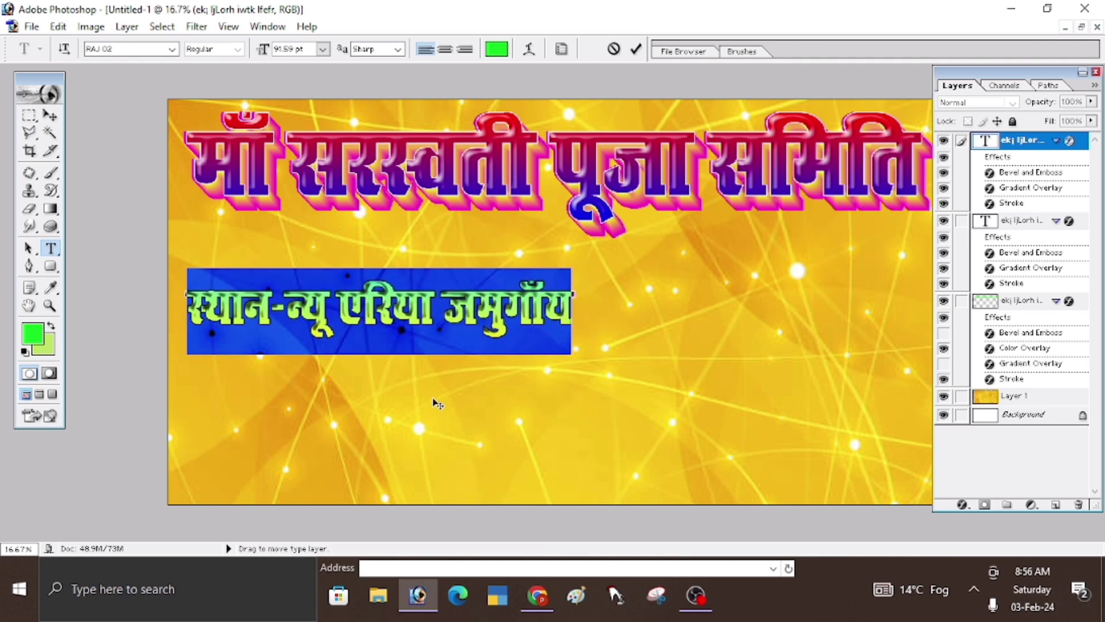
Commit the venue text and move the line up and right so it sits beneath the middle of the heading.
{"action": "left_click", "coordinate": [477, 311]}
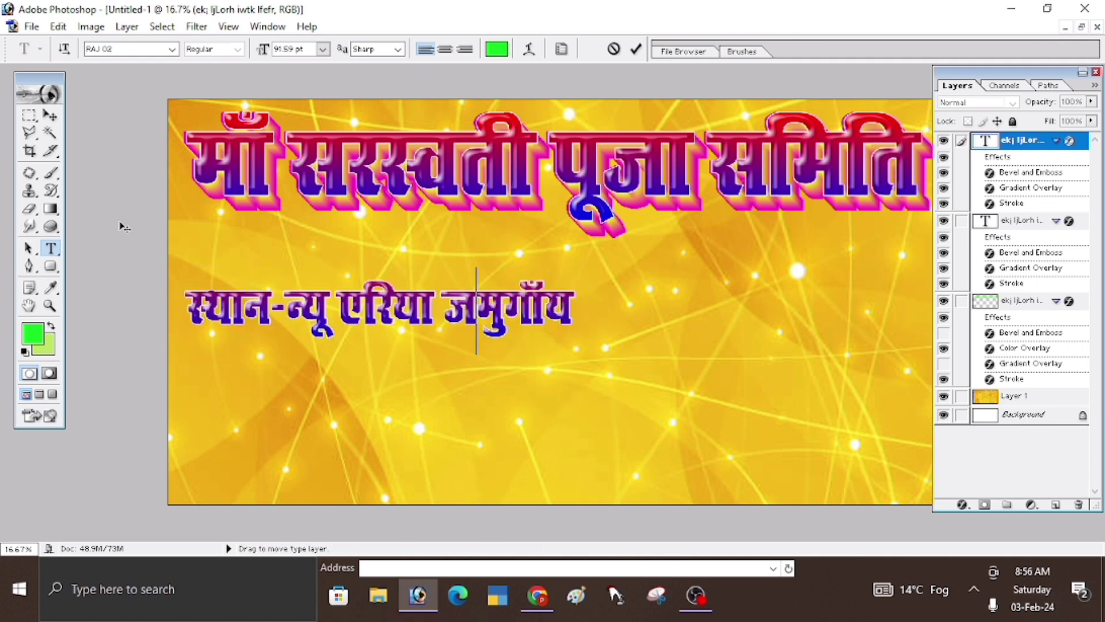
{"action": "left_click", "coordinate": [50, 116]}
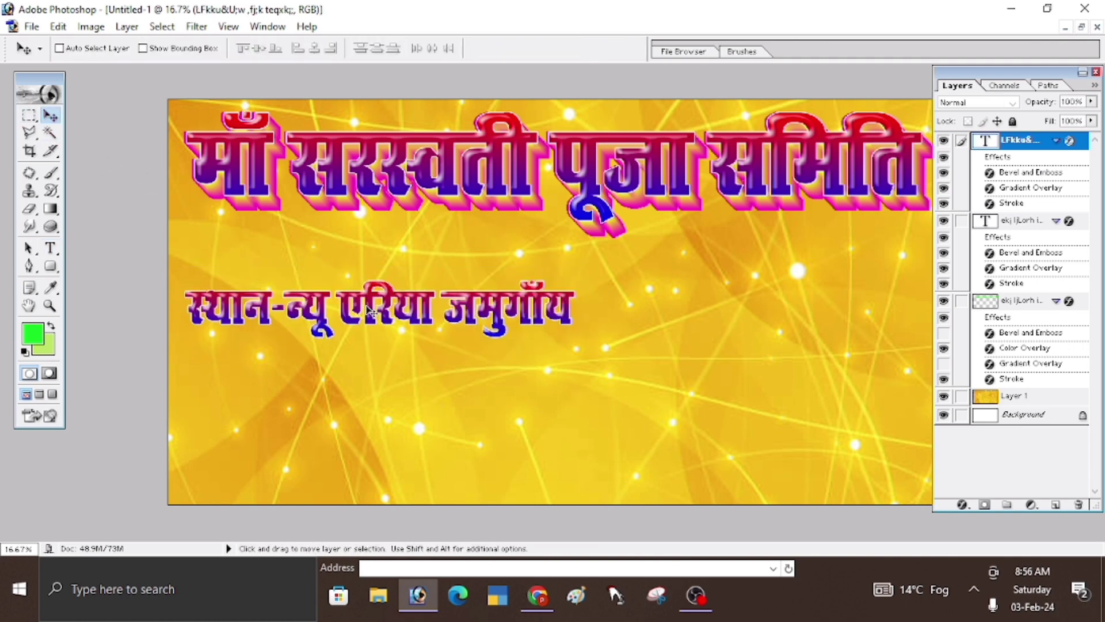
{"action": "left_click_drag", "start_coordinate": [364, 305], "coordinate": [588, 255]}
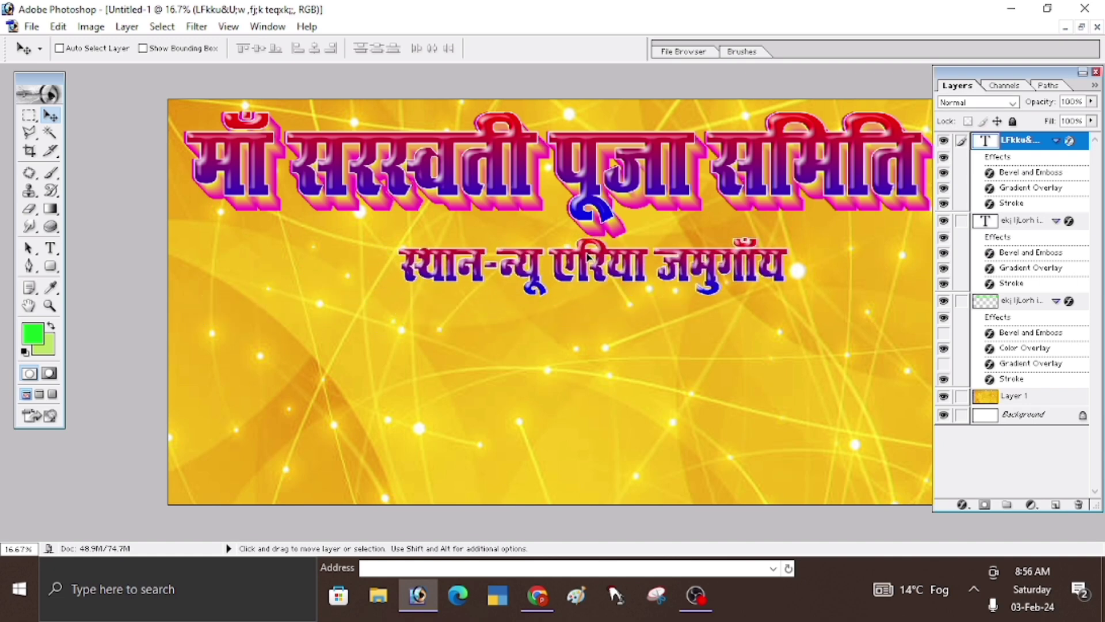
Open the gradient of the venue line's Gradient Overlay for editing, keeping the text in view.
{"action": "left_click", "coordinate": [598, 255], "text": "ctrl"}
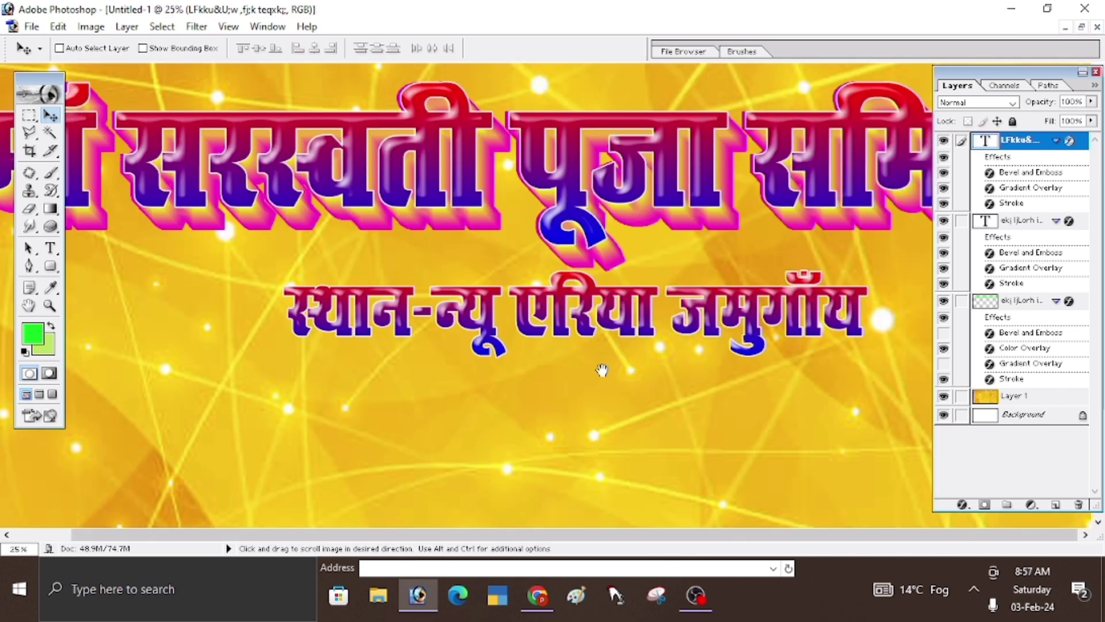
{"action": "left_click", "coordinate": [962, 505]}
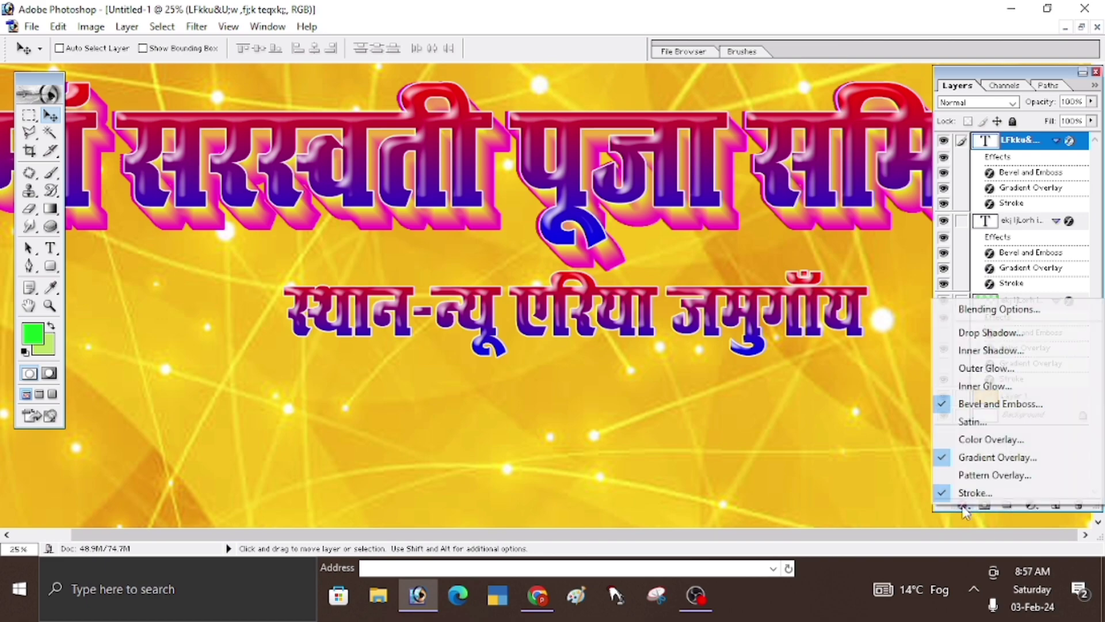
{"action": "left_click", "coordinate": [974, 492]}
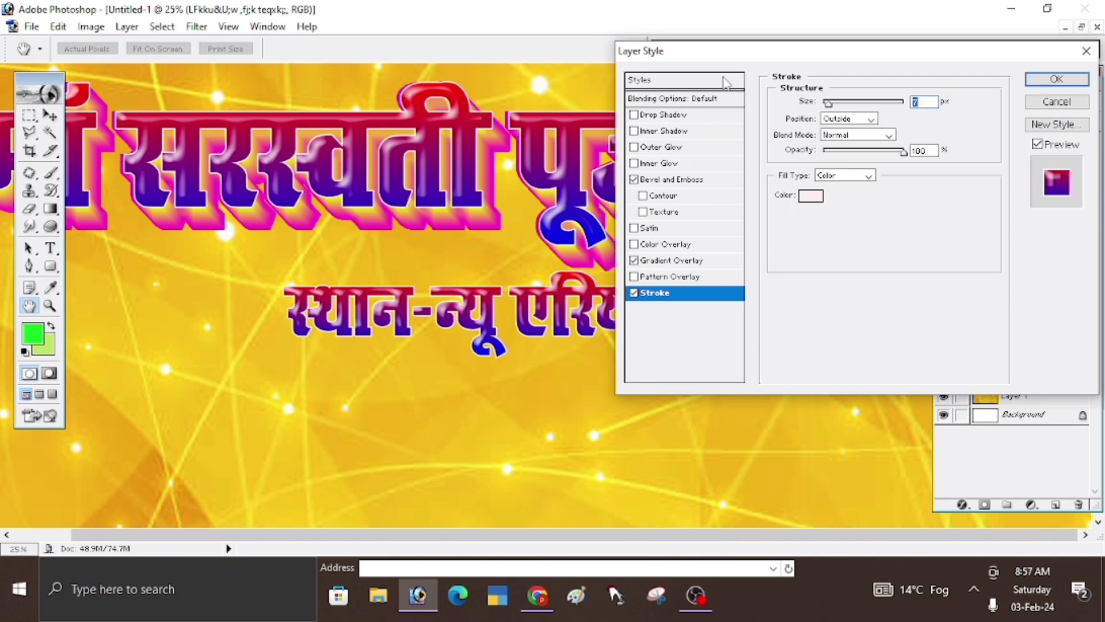
{"action": "left_click_drag", "start_coordinate": [737, 50], "coordinate": [802, 44]}
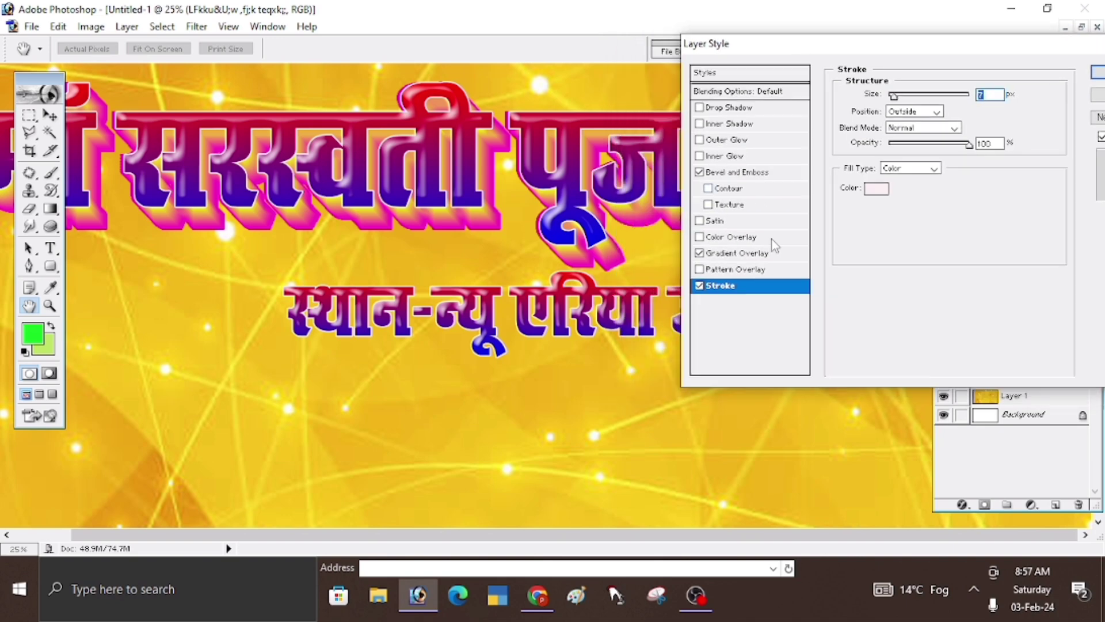
{"action": "left_click", "coordinate": [720, 256]}
{"action": "left_click", "coordinate": [930, 130]}
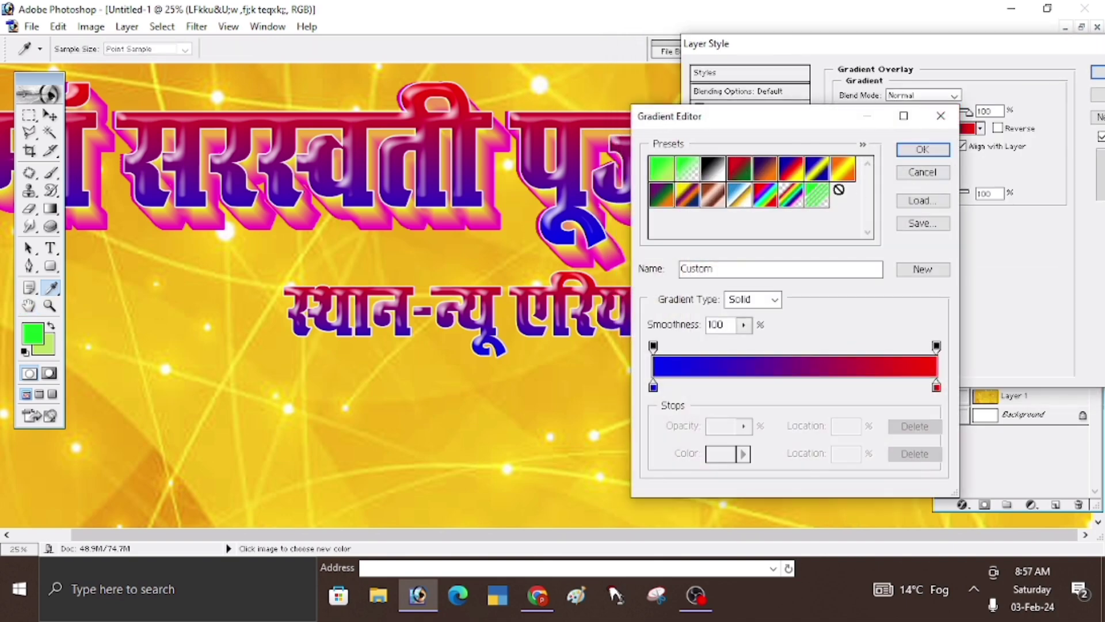
{"action": "left_click_drag", "start_coordinate": [810, 117], "coordinate": [903, 89]}
Try several gradient presets on the venue line, including Blue, Red, Yellow, Violet, Green, Orange and Spectrum.
{"action": "left_click", "coordinate": [879, 149]}
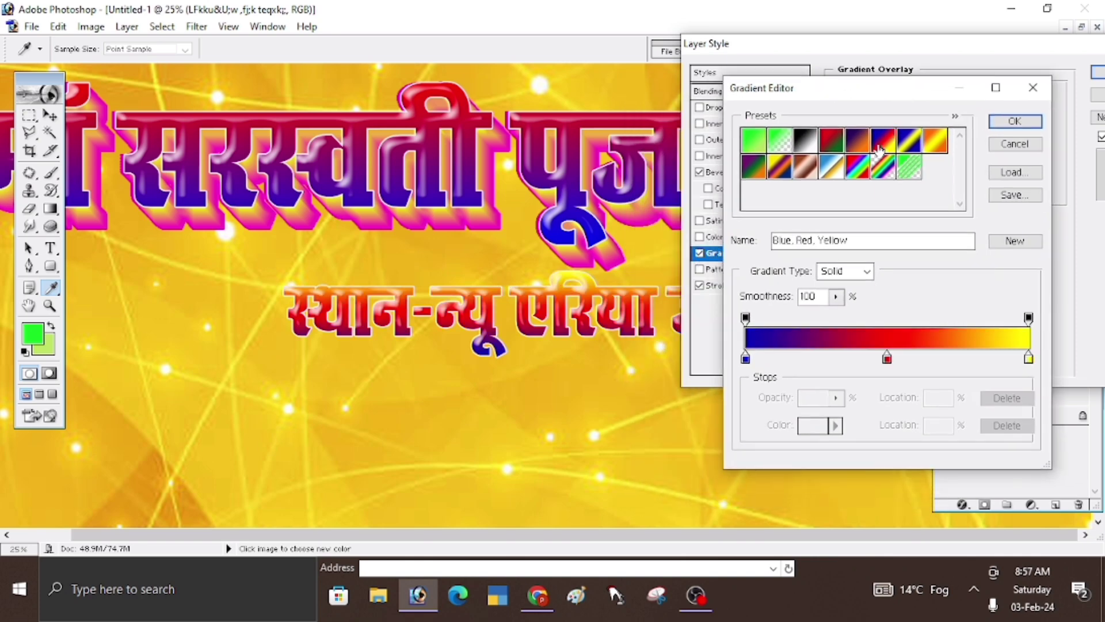
{"action": "left_click", "coordinate": [779, 172]}
{"action": "left_click", "coordinate": [752, 169]}
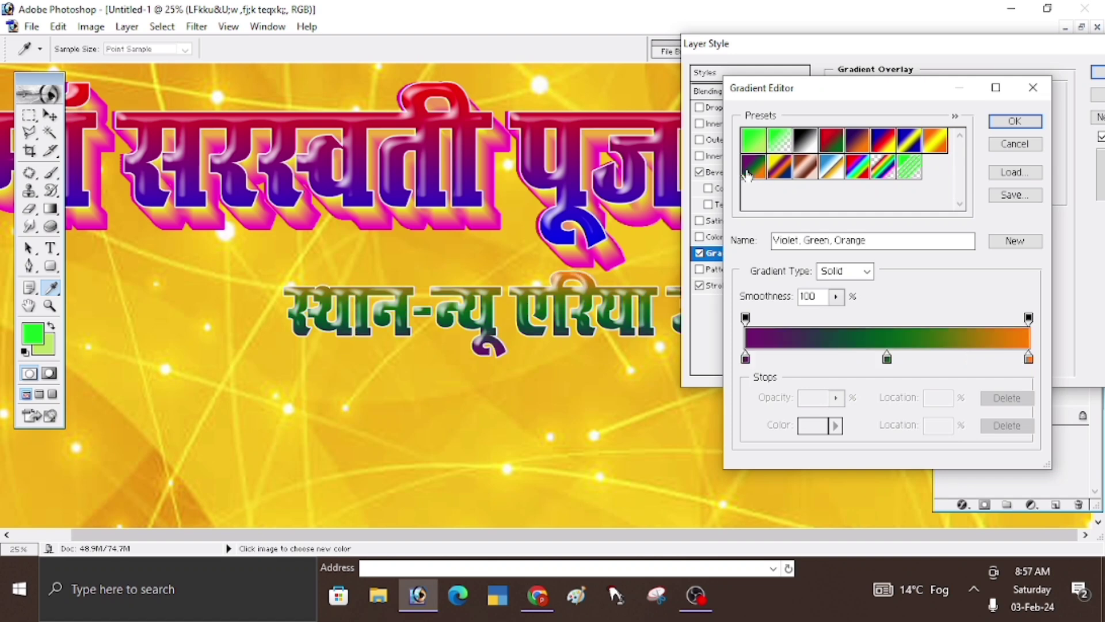
{"action": "left_click", "coordinate": [859, 172]}
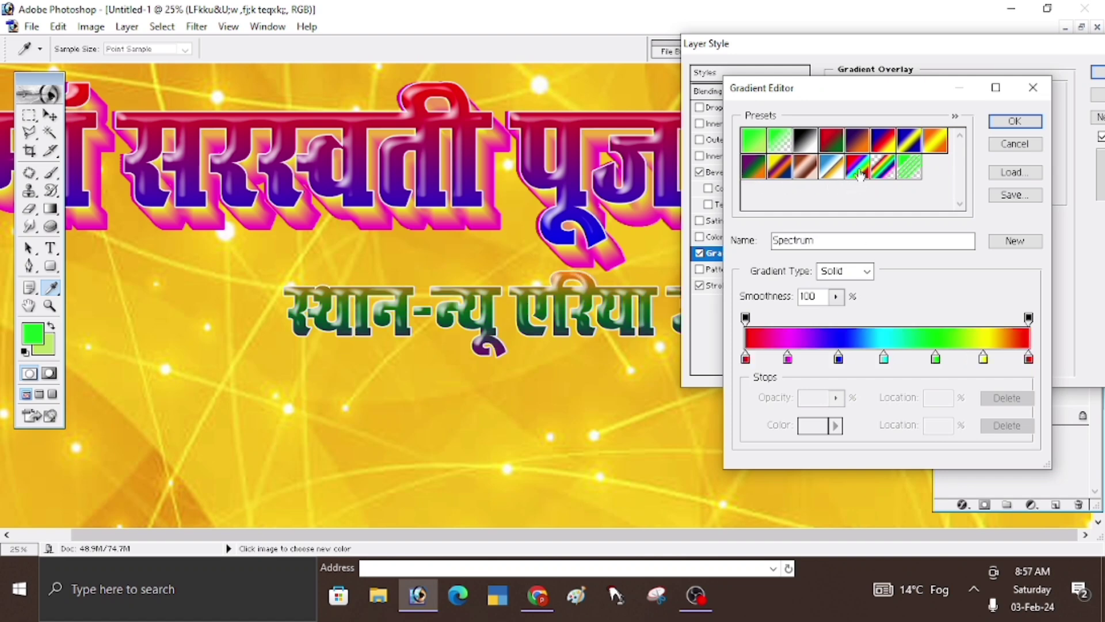
{"action": "left_click", "coordinate": [902, 146]}
{"action": "left_click", "coordinate": [924, 146]}
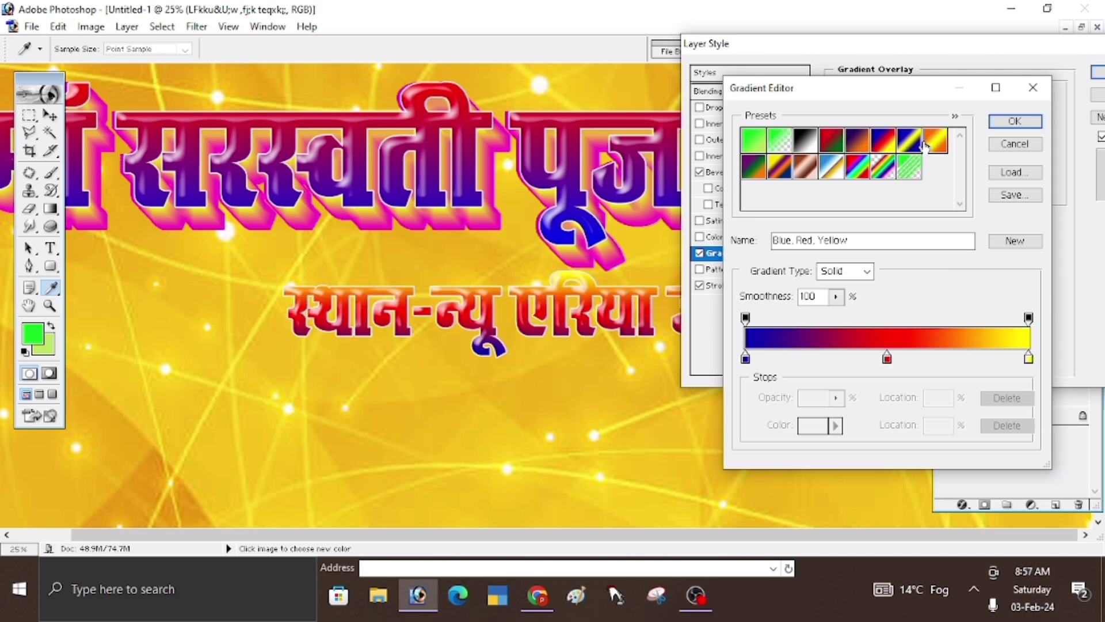
{"action": "left_click", "coordinate": [915, 147]}
Apply the Blue, Red, Yellow preset as the venue line's Gradient Overlay.
{"action": "left_click", "coordinate": [884, 147]}
{"action": "left_click", "coordinate": [1015, 121]}
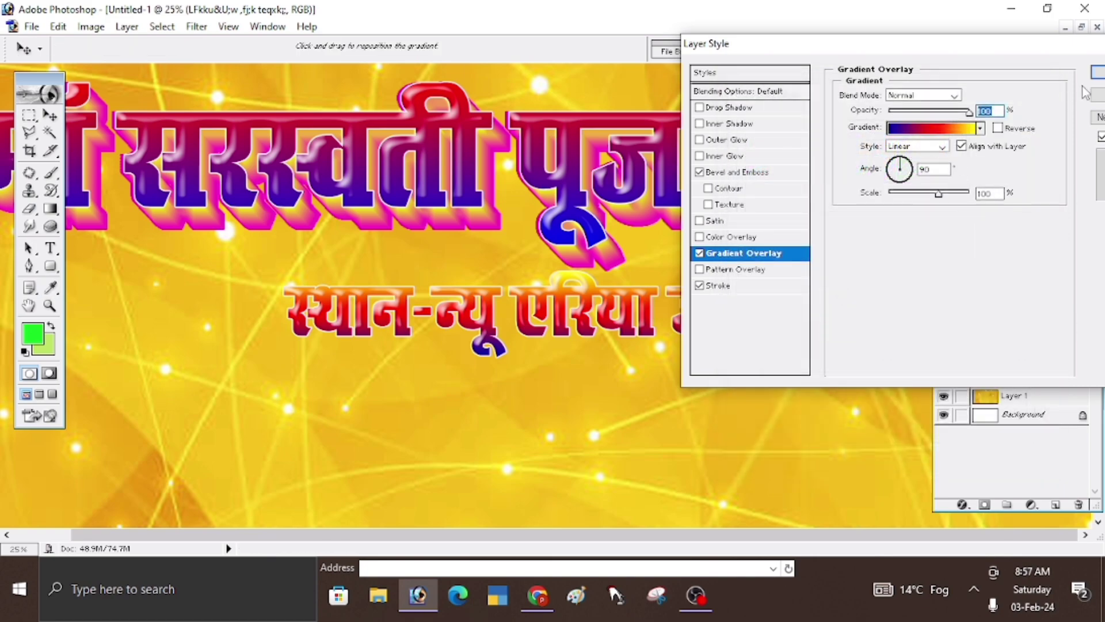
{"action": "left_click", "coordinate": [1097, 73]}
Shift the venue line slightly left and place a duplicate of it directly below.
{"action": "left_click_drag", "start_coordinate": [619, 294], "coordinate": [569, 289]}
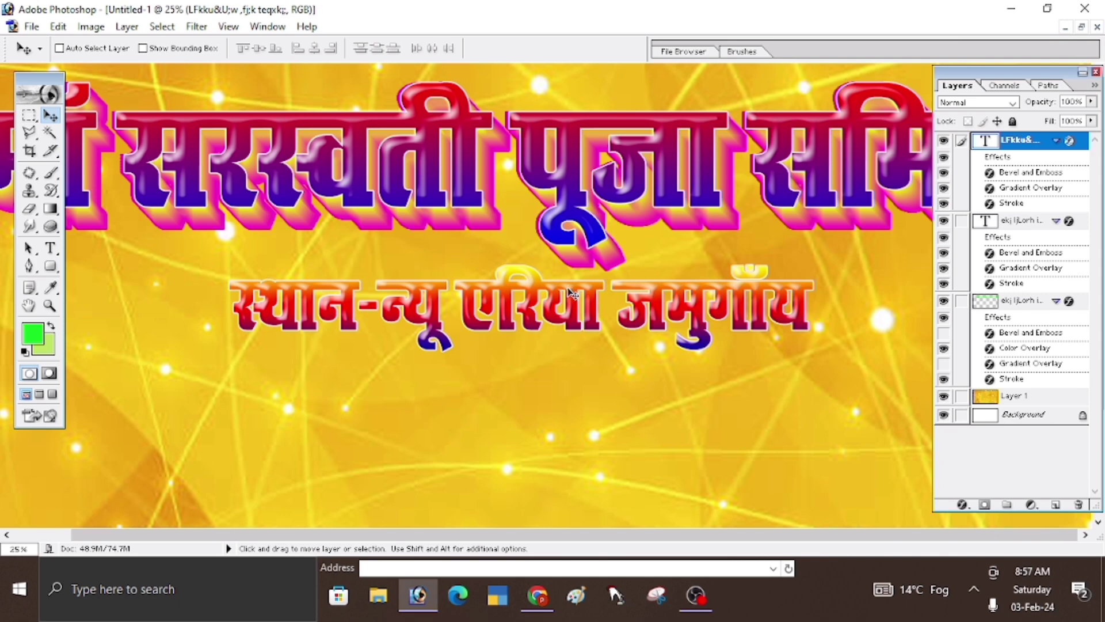
{"action": "left_click_drag", "start_coordinate": [573, 290], "coordinate": [572, 358]}
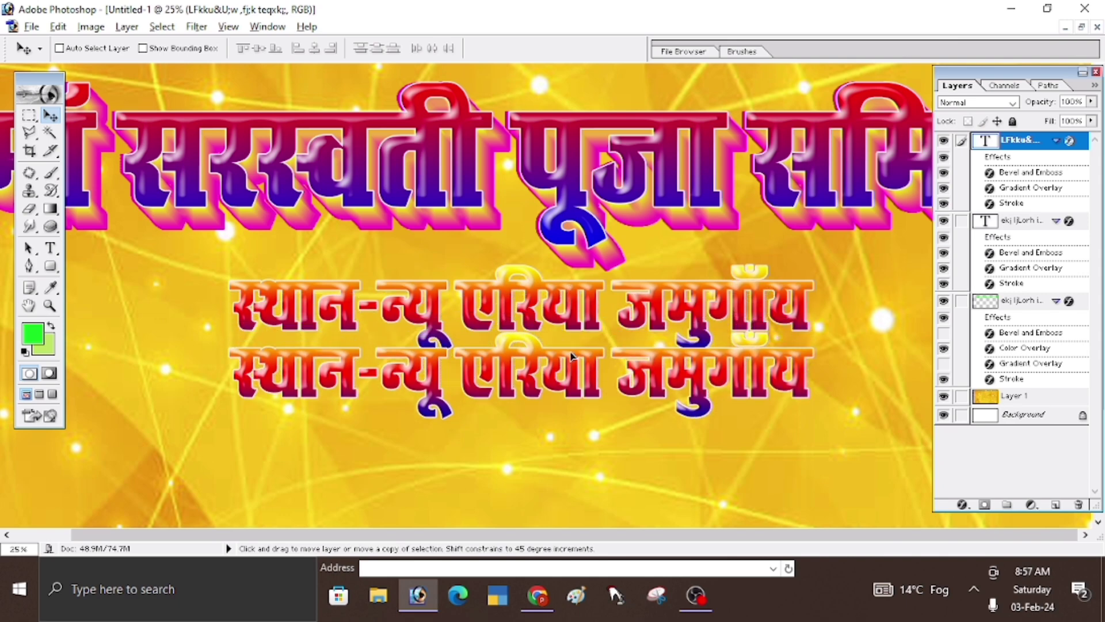
Set the Stroke color of the lower venue line copy to golden yellow FDCA00.
{"action": "left_click", "coordinate": [963, 507]}
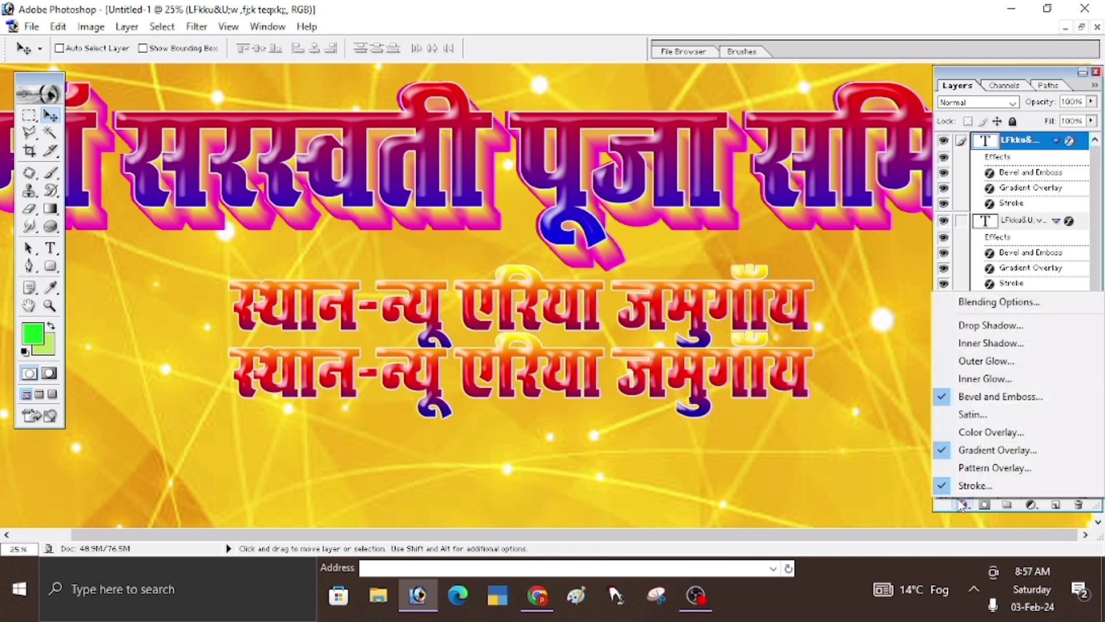
{"action": "left_click", "coordinate": [979, 490]}
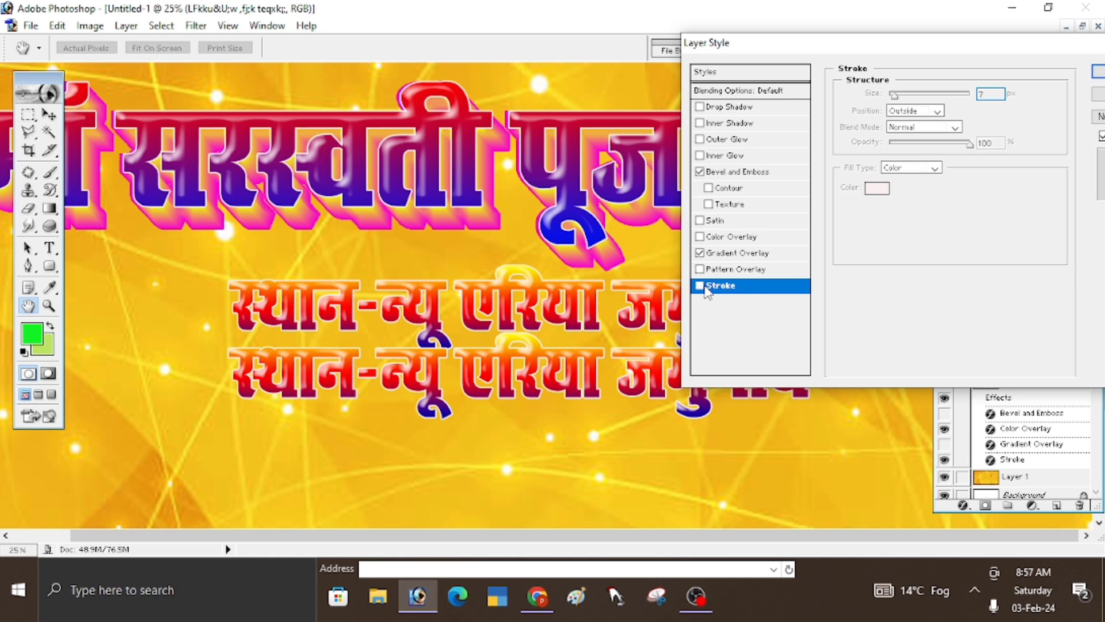
{"action": "left_click", "coordinate": [877, 189]}
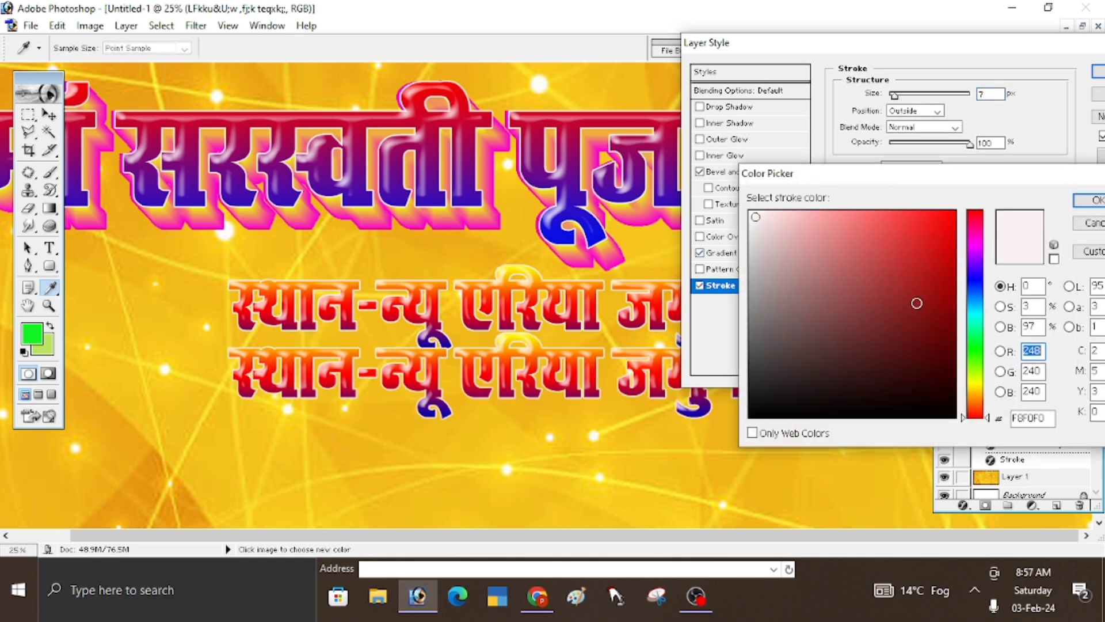
{"action": "left_click", "coordinate": [987, 390]}
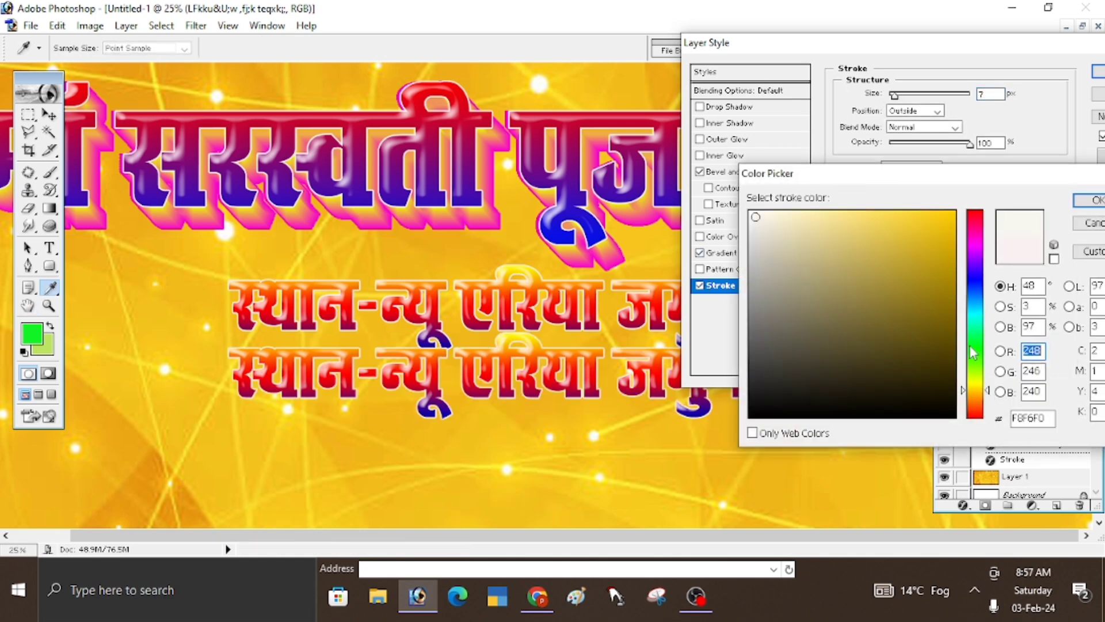
{"action": "left_click", "coordinate": [956, 212]}
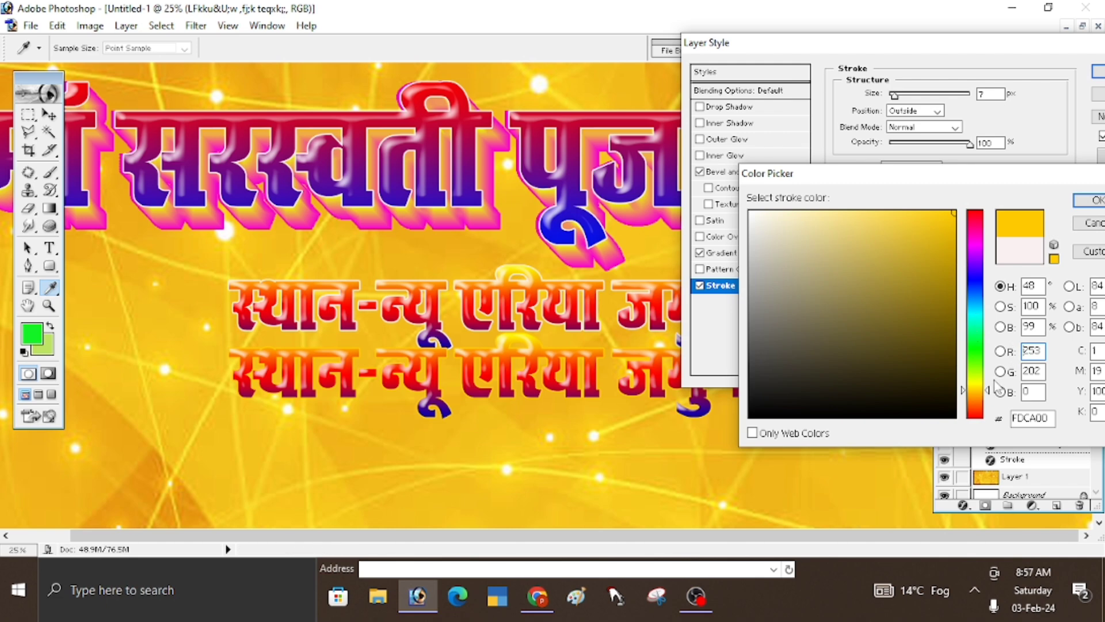
{"action": "left_click", "coordinate": [1093, 200]}
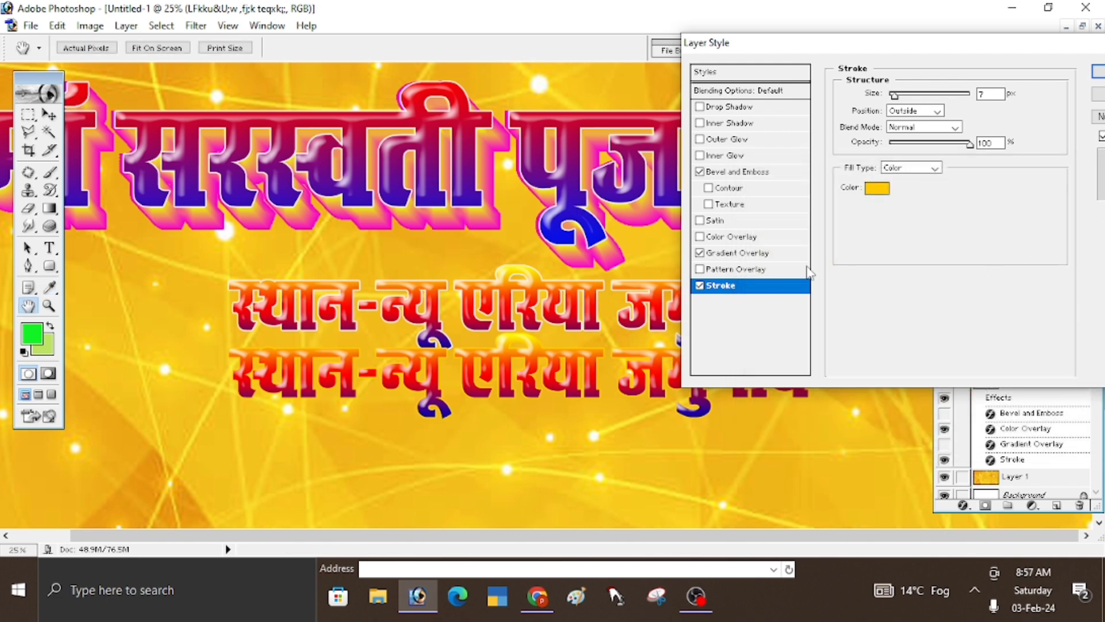
Replace the lower venue line copy's Gradient Overlay with a red Color Overlay and turn off its Bevel and Emboss.
{"action": "left_click", "coordinate": [700, 254]}
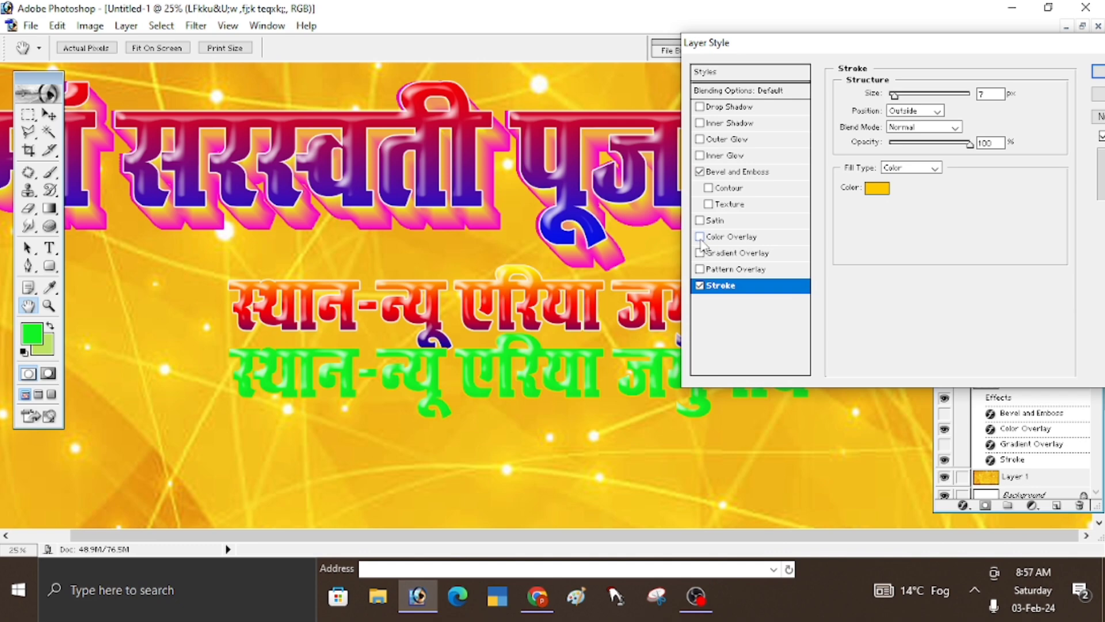
{"action": "left_click", "coordinate": [701, 238]}
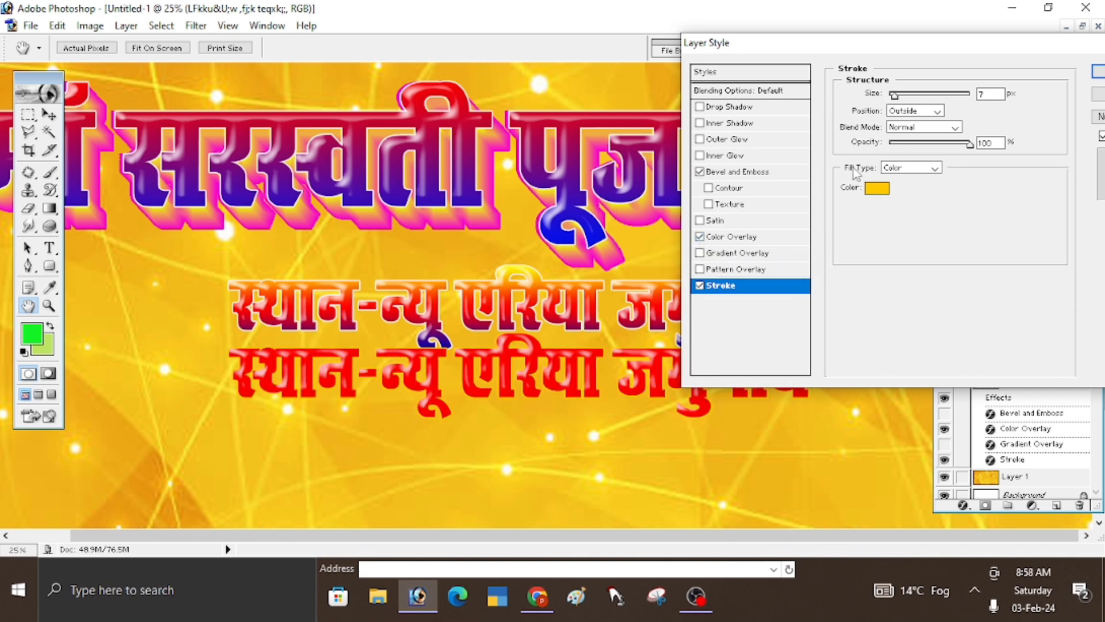
{"action": "left_click", "coordinate": [726, 172]}
{"action": "left_click", "coordinate": [700, 172]}
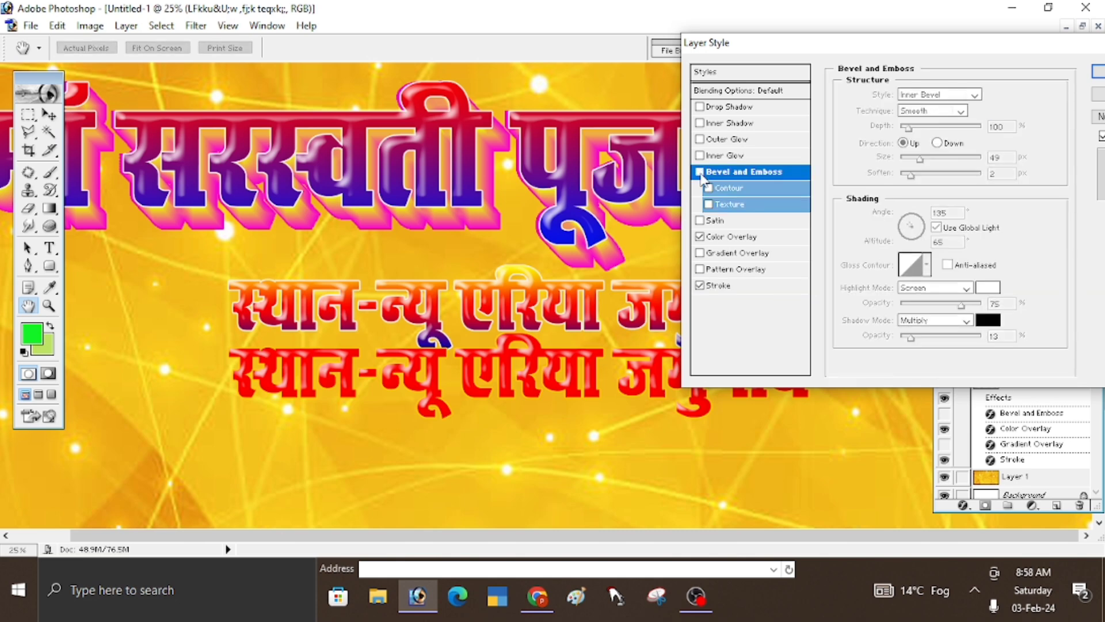
{"action": "left_click", "coordinate": [1098, 80]}
{"action": "key", "text": "v"}
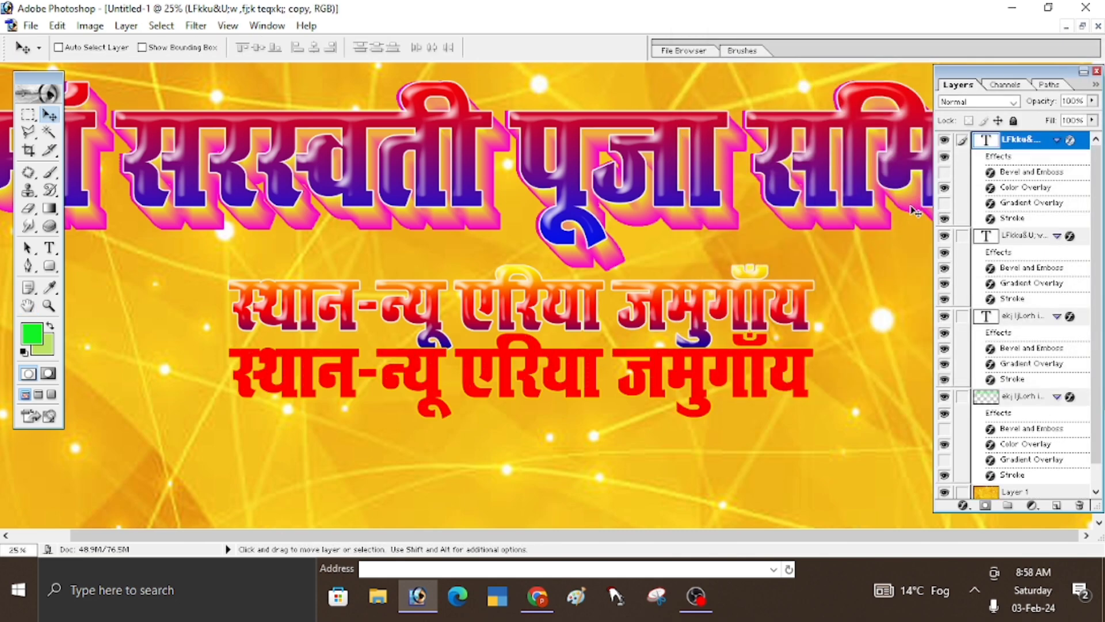
Rasterize the lower venue line copy and apply a Motion Blur with an angle of -47° and a distance of 47 pixels.
{"action": "left_click", "coordinate": [201, 32]}
{"action": "mouse_move", "coordinate": [249, 147]}
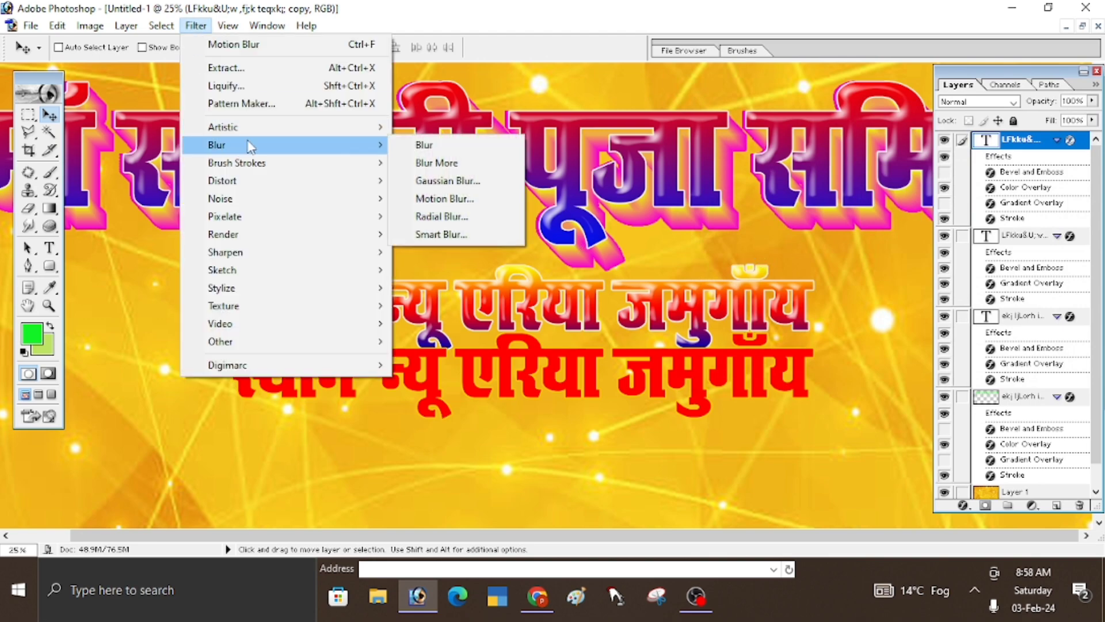
{"action": "left_click", "coordinate": [447, 201]}
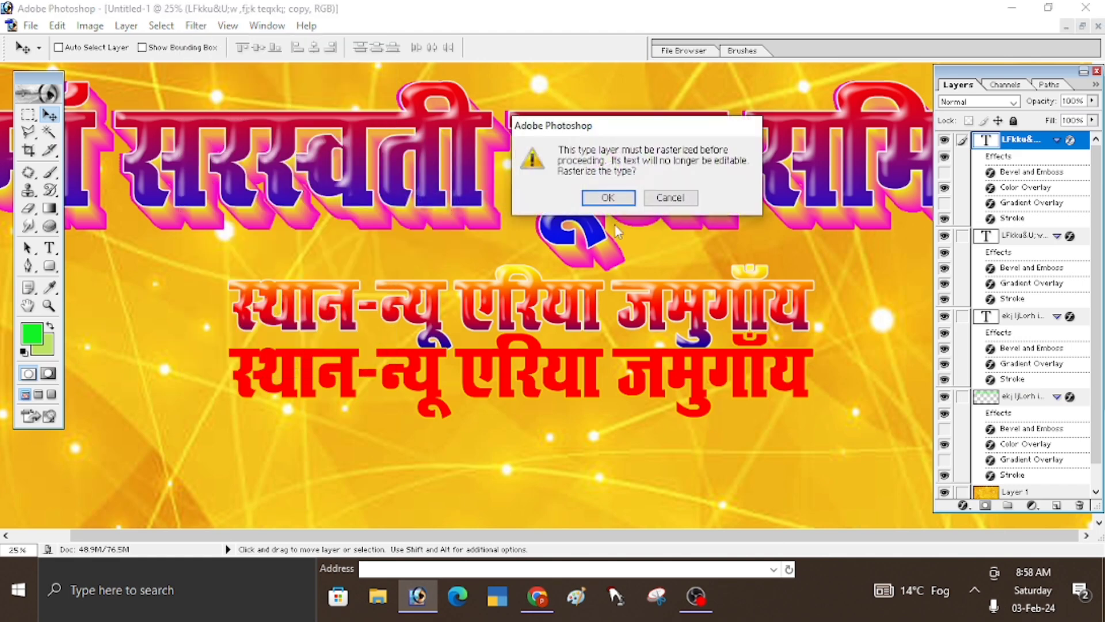
{"action": "left_click", "coordinate": [609, 198]}
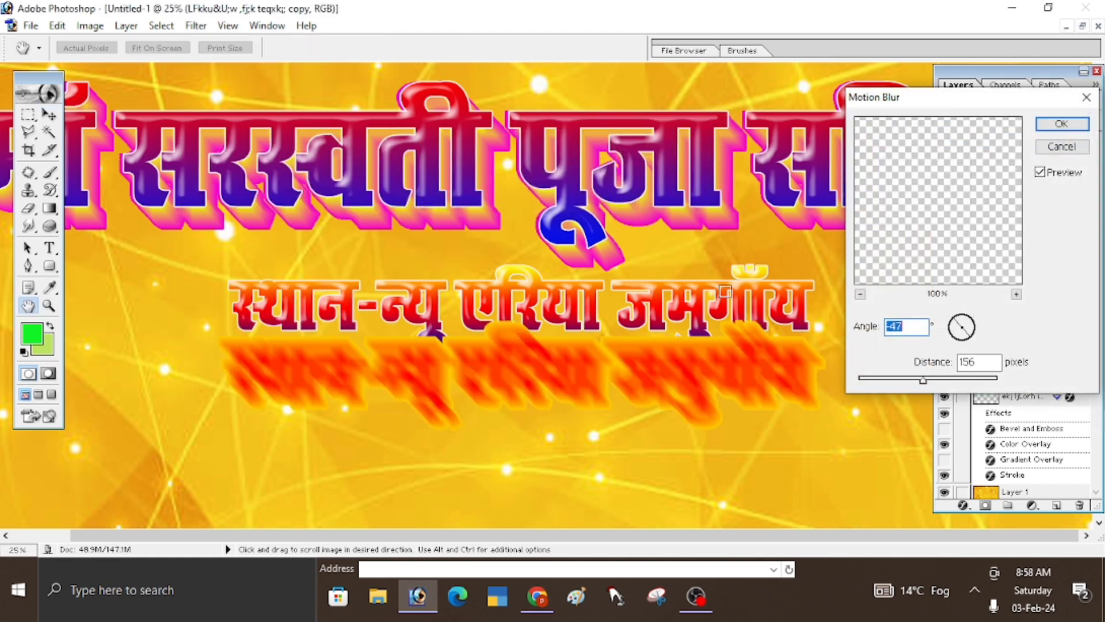
{"action": "left_click_drag", "start_coordinate": [922, 380], "coordinate": [895, 387]}
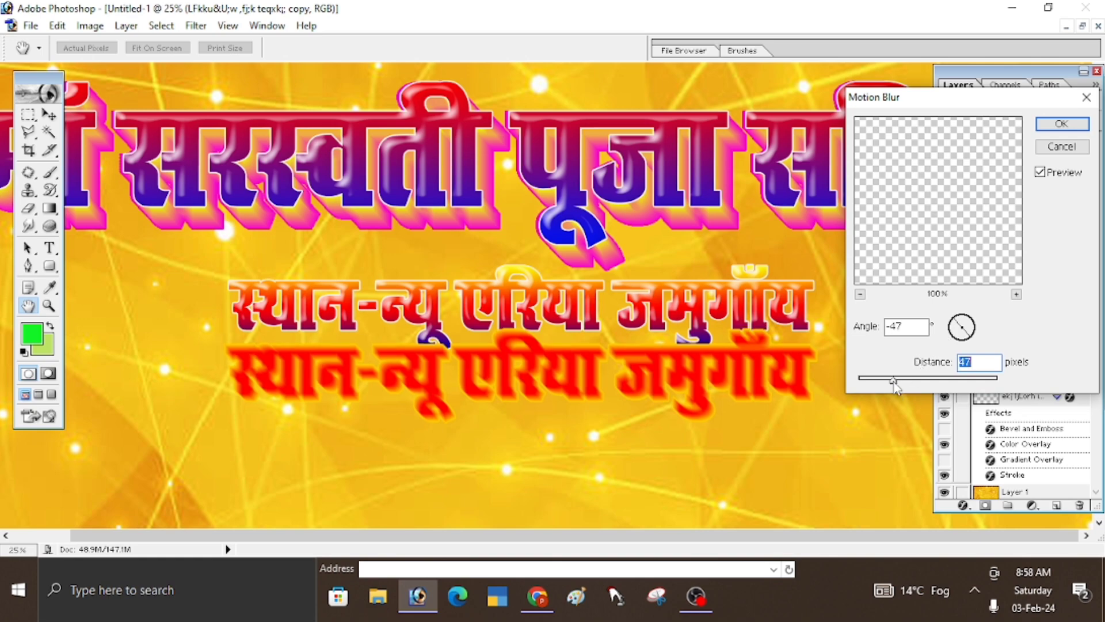
{"action": "left_click", "coordinate": [1064, 127]}
Move the blurred red copy up onto the venue line, slightly offset, and send it behind the gradient text.
{"action": "right_click", "coordinate": [661, 360]}
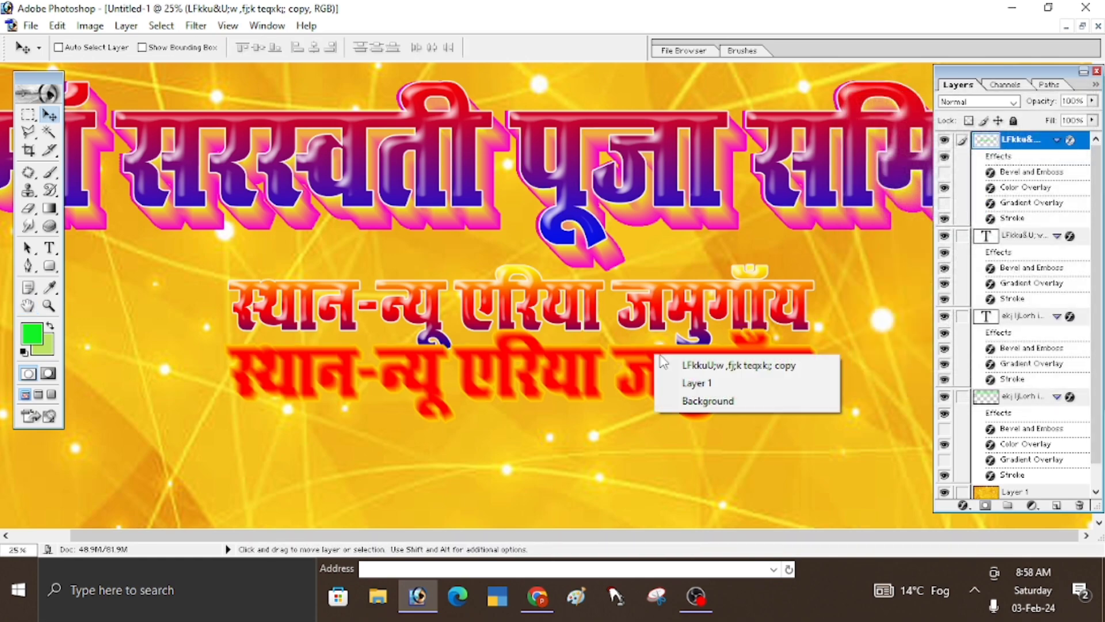
{"action": "left_click", "coordinate": [659, 315]}
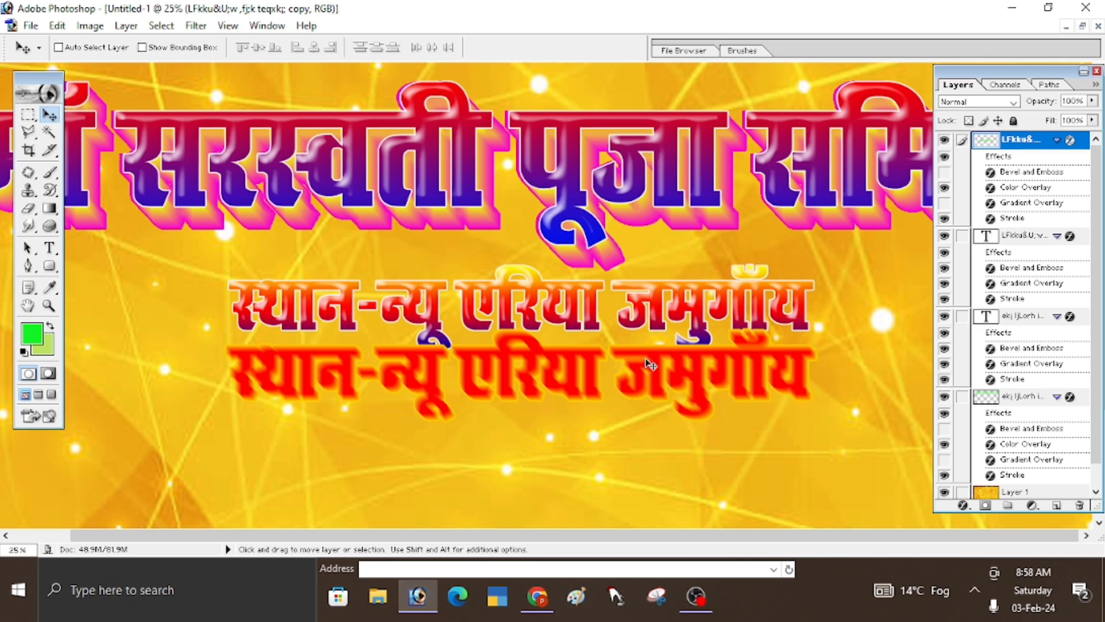
{"action": "right_click", "coordinate": [670, 359]}
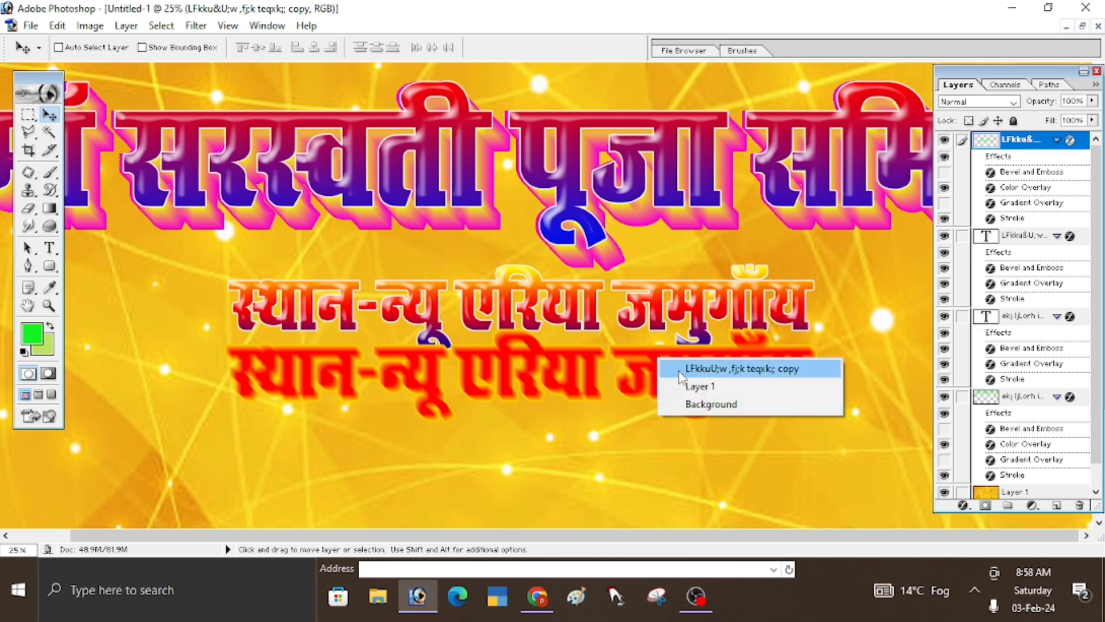
{"action": "left_click", "coordinate": [666, 369]}
{"action": "left_click_drag", "start_coordinate": [662, 365], "coordinate": [658, 305]}
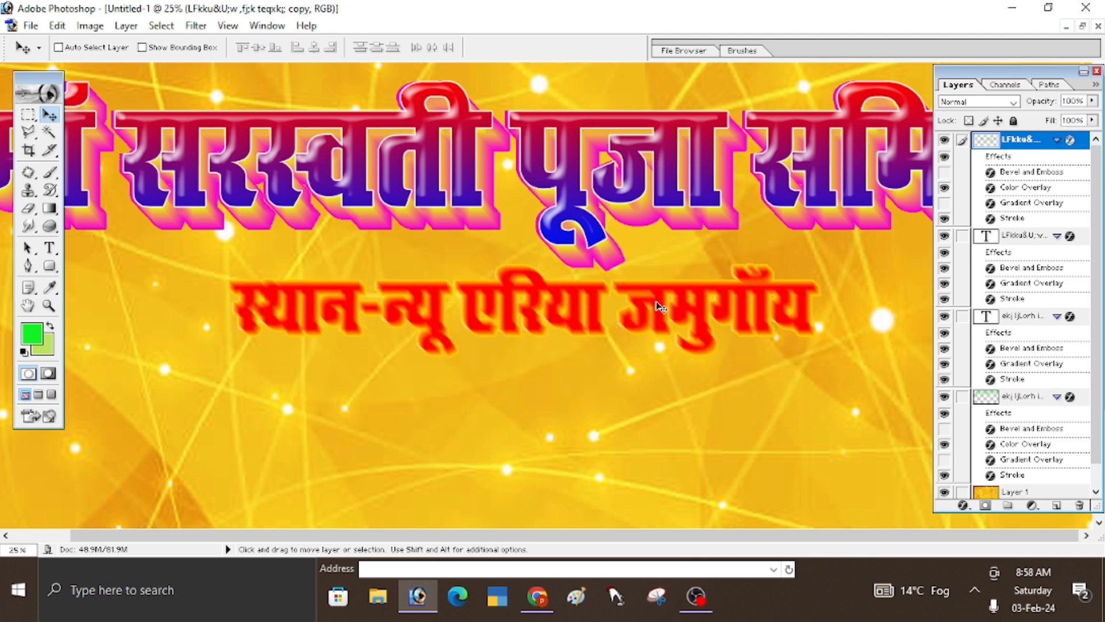
{"action": "key", "text": "alt"}
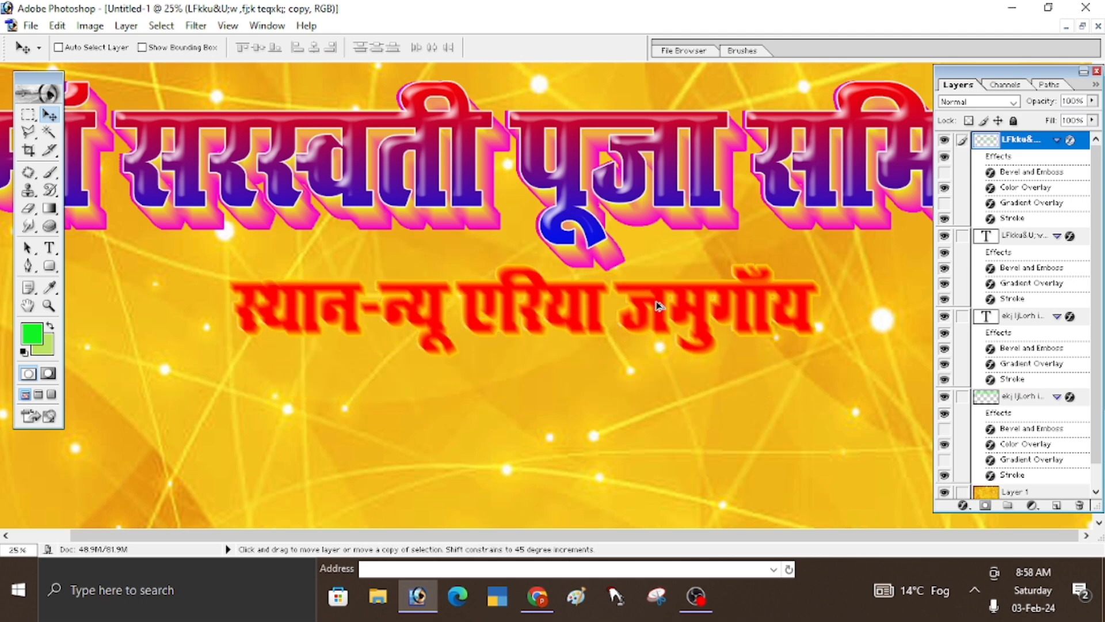
{"action": "key", "text": "ctrl+bracketleft"}
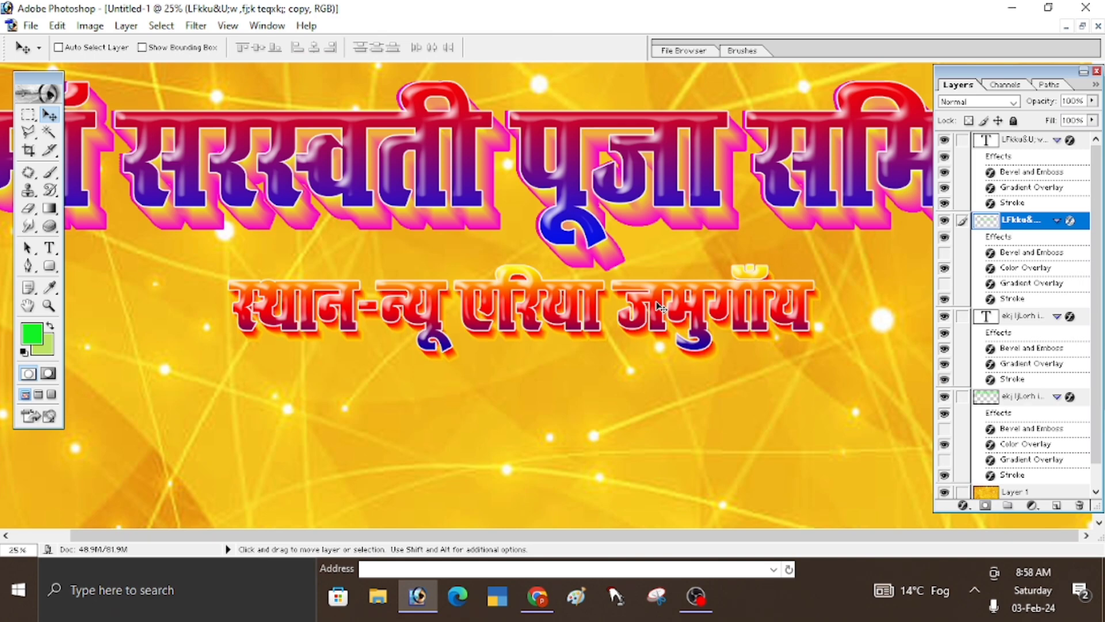
{"action": "left_click", "coordinate": [650, 303], "text": "ctrl"}
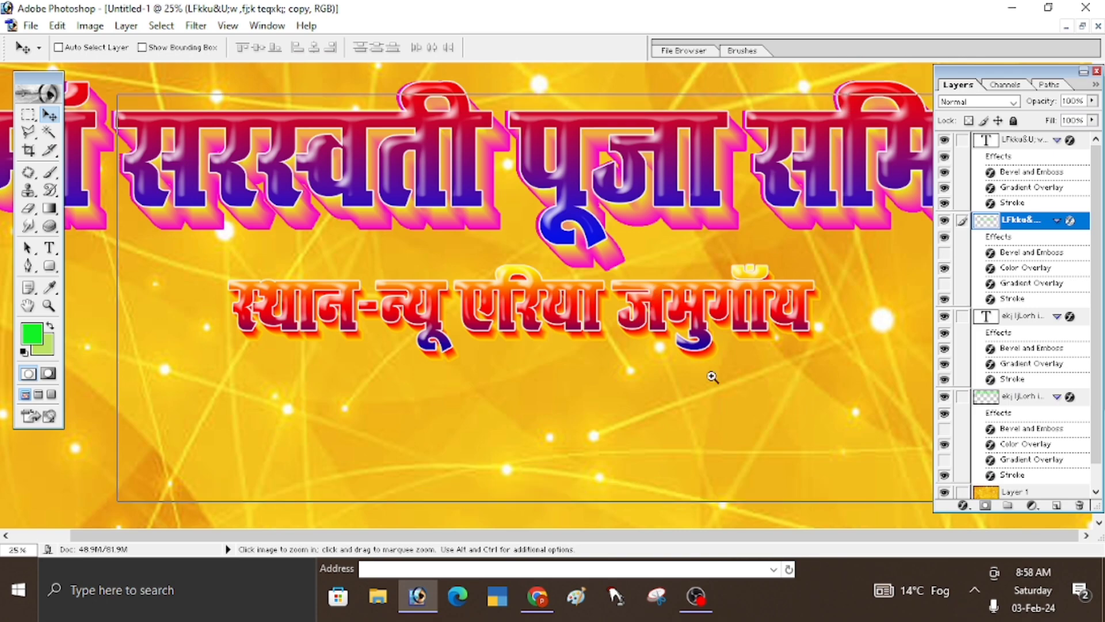
{"action": "left_click", "coordinate": [708, 389], "text": "ctrl"}
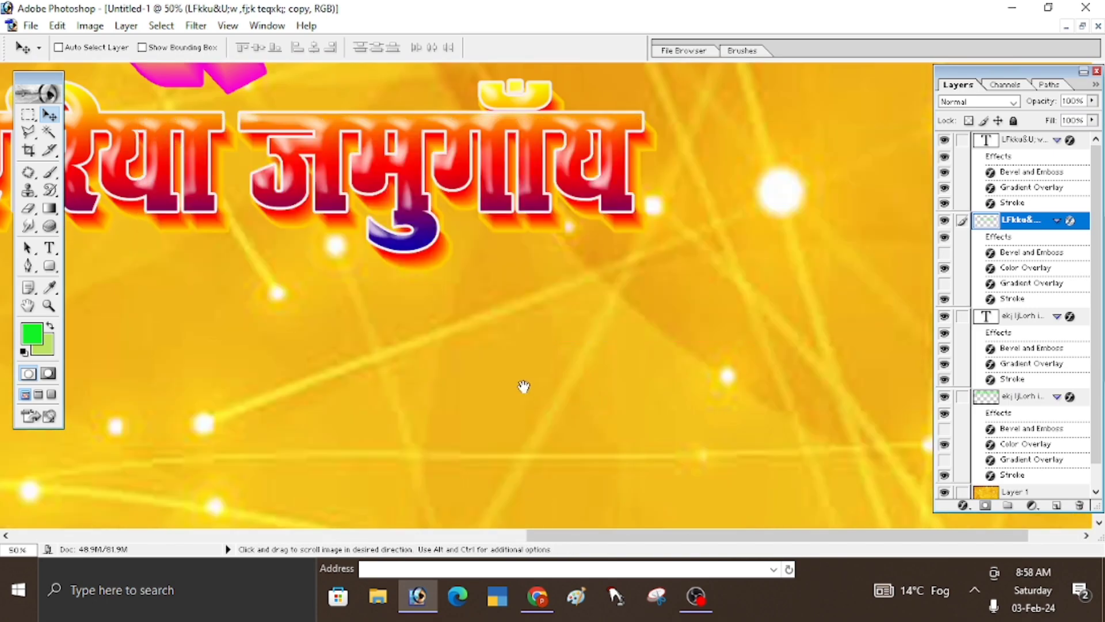
{"action": "left_click_drag", "start_coordinate": [524, 386], "coordinate": [805, 433]}
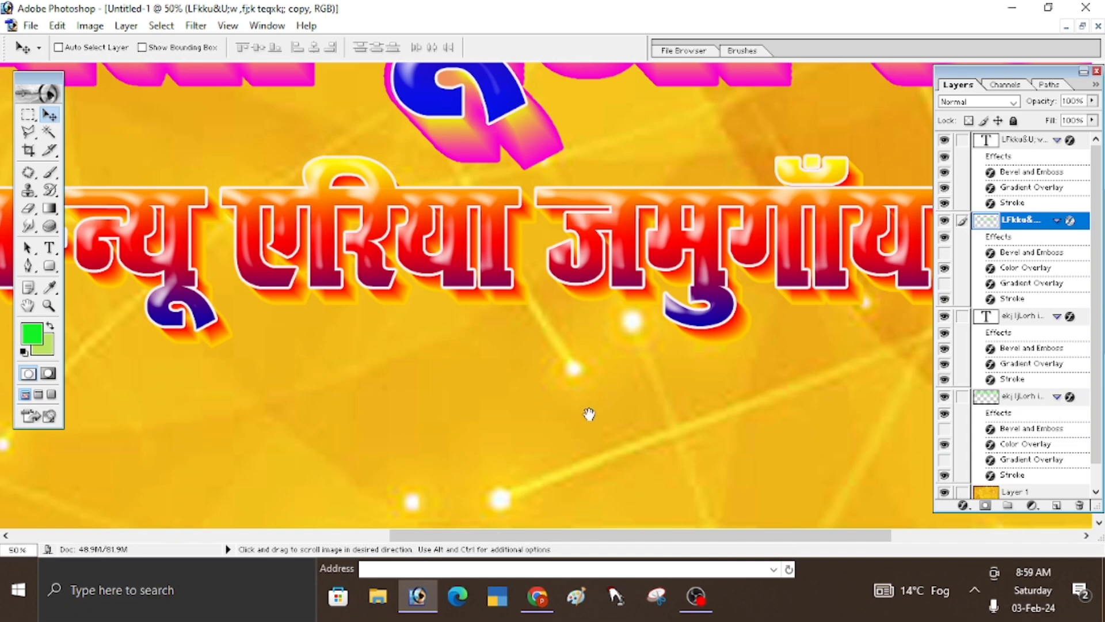
{"action": "left_click", "coordinate": [545, 439], "text": "alt"}
{"action": "left_click", "coordinate": [530, 379], "text": "alt"}
{"action": "left_click", "coordinate": [530, 378], "text": "alt"}
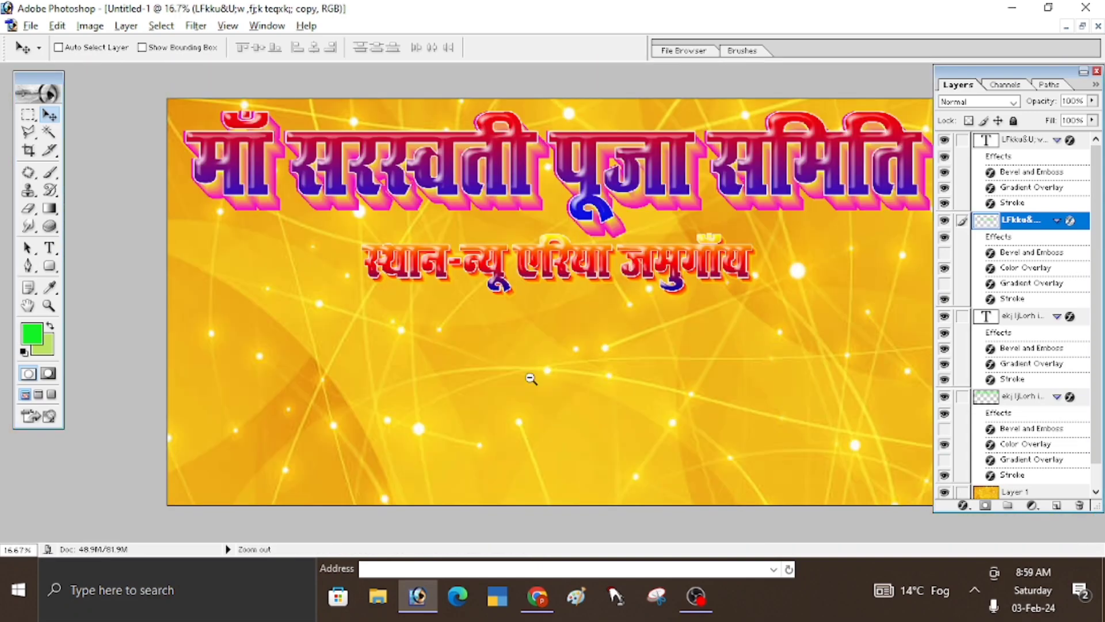
Open the 9-2-saraswati-png-hd.png image and copy it into the banner below the heading's start.
{"action": "left_click", "coordinate": [1083, 26]}
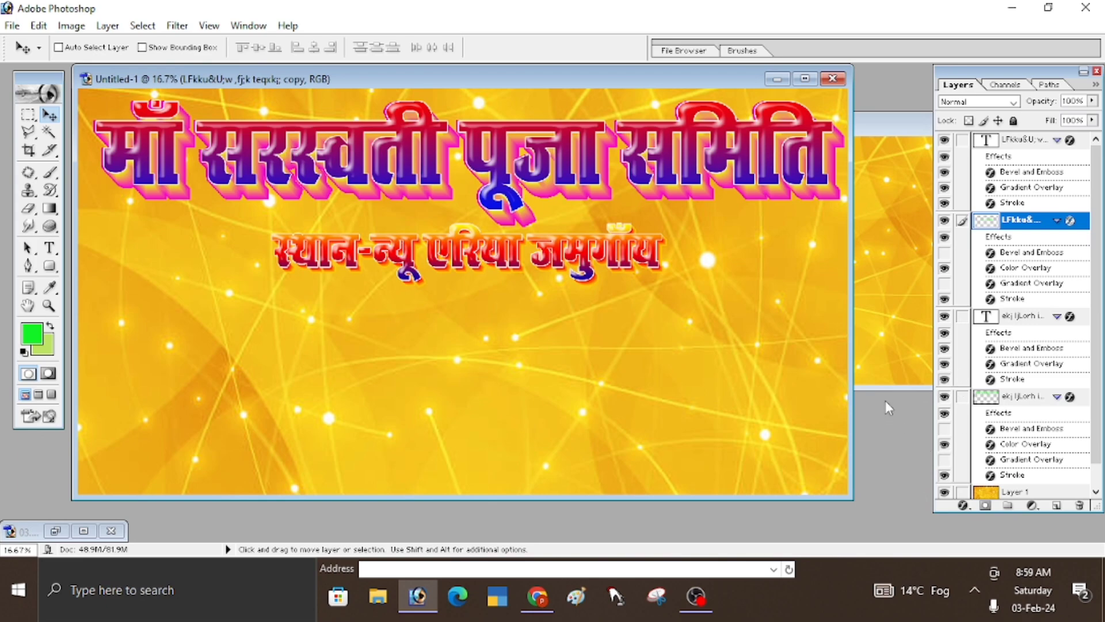
{"action": "double_click", "coordinate": [903, 433]}
{"action": "left_click", "coordinate": [611, 252]}
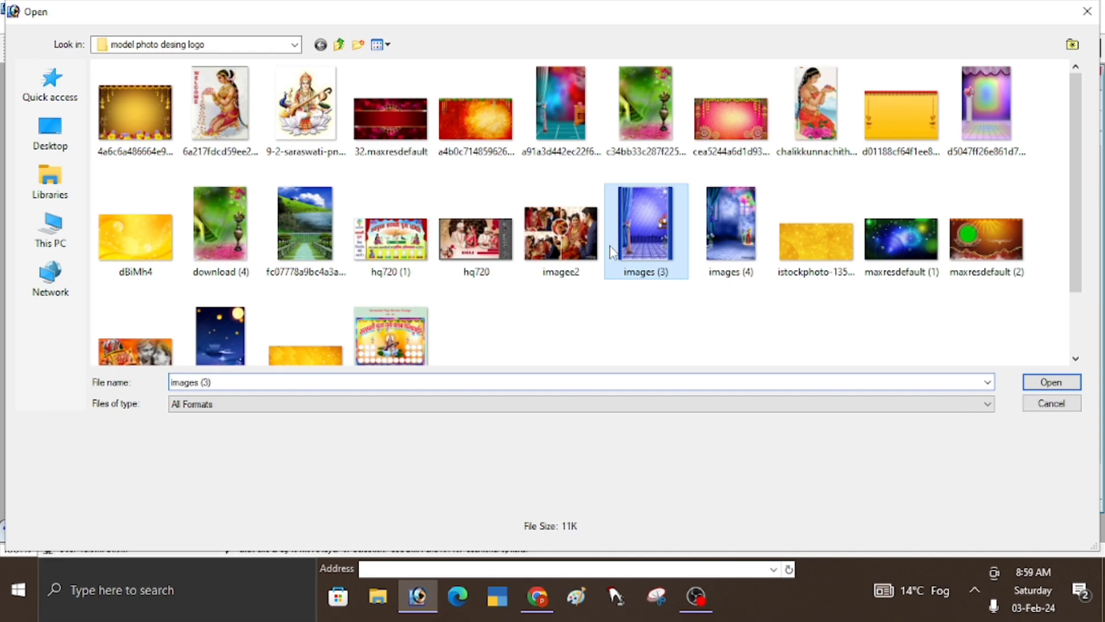
{"action": "double_click", "coordinate": [305, 107]}
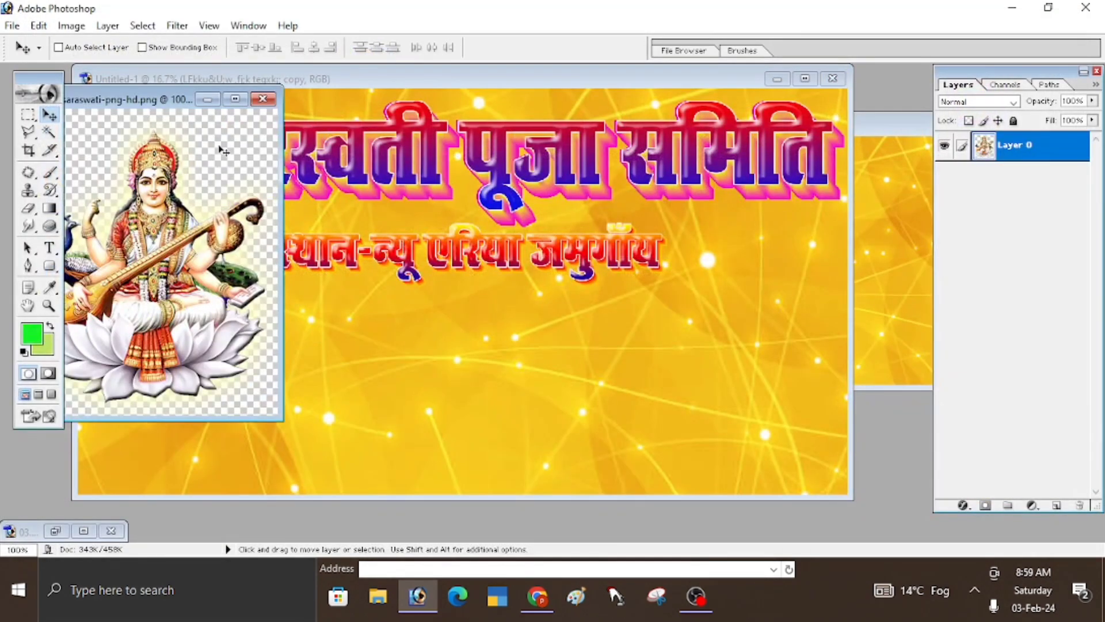
{"action": "left_click_drag", "start_coordinate": [159, 104], "coordinate": [356, 109]}
{"action": "left_click_drag", "start_coordinate": [271, 114], "coordinate": [508, 117]}
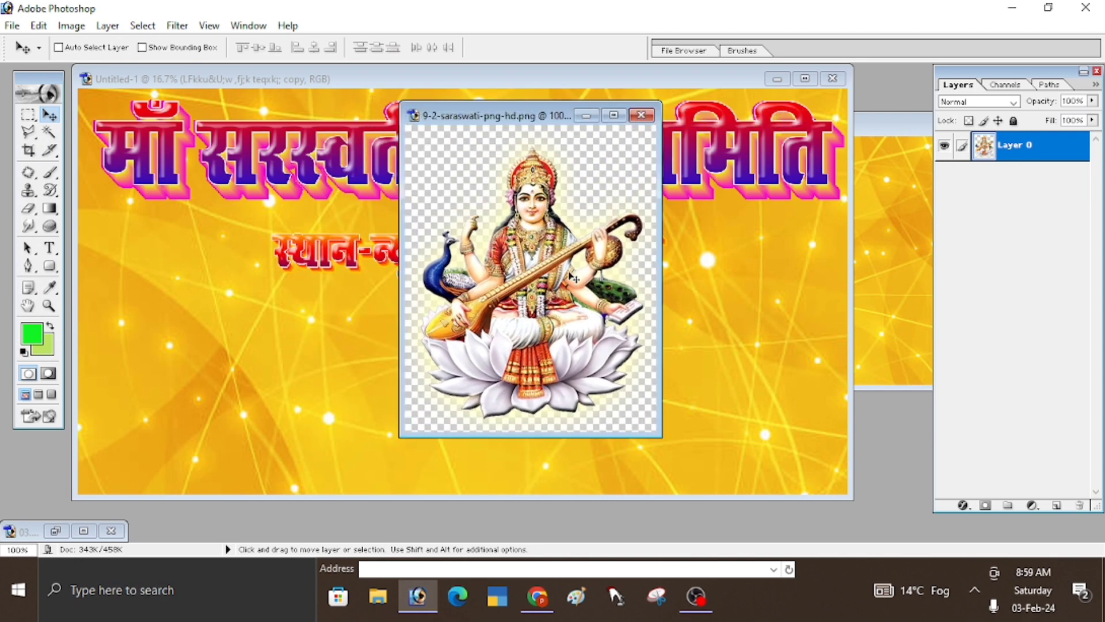
{"action": "left_click_drag", "start_coordinate": [562, 276], "coordinate": [218, 317]}
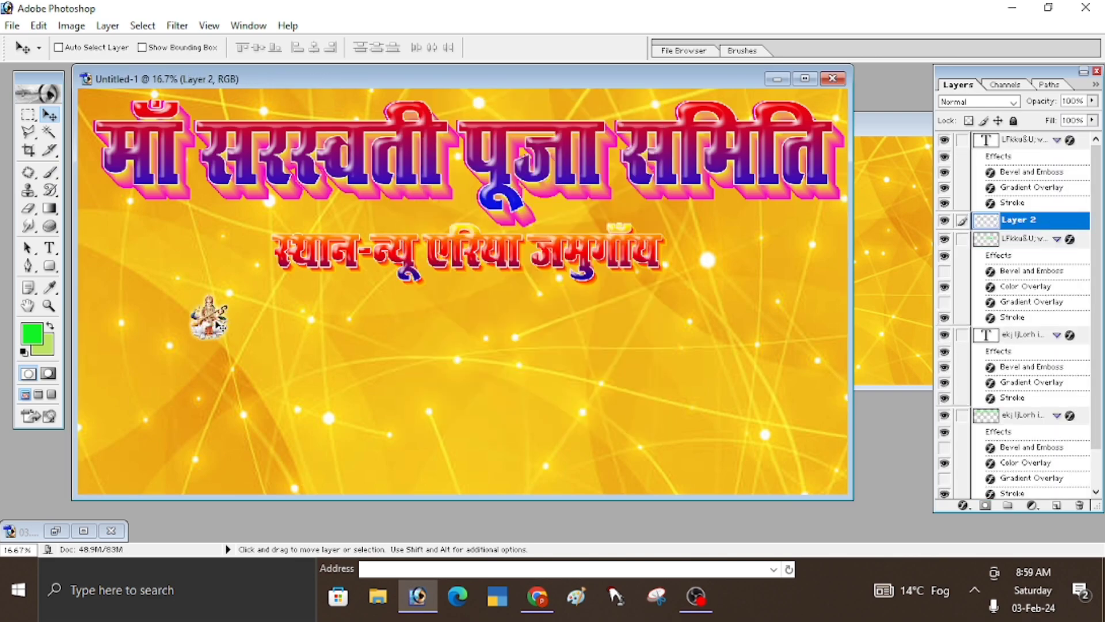
Scale the Saraswati image proportionally to about 644.5% and position it in the banner's lower-left corner.
{"action": "left_click", "coordinate": [804, 79]}
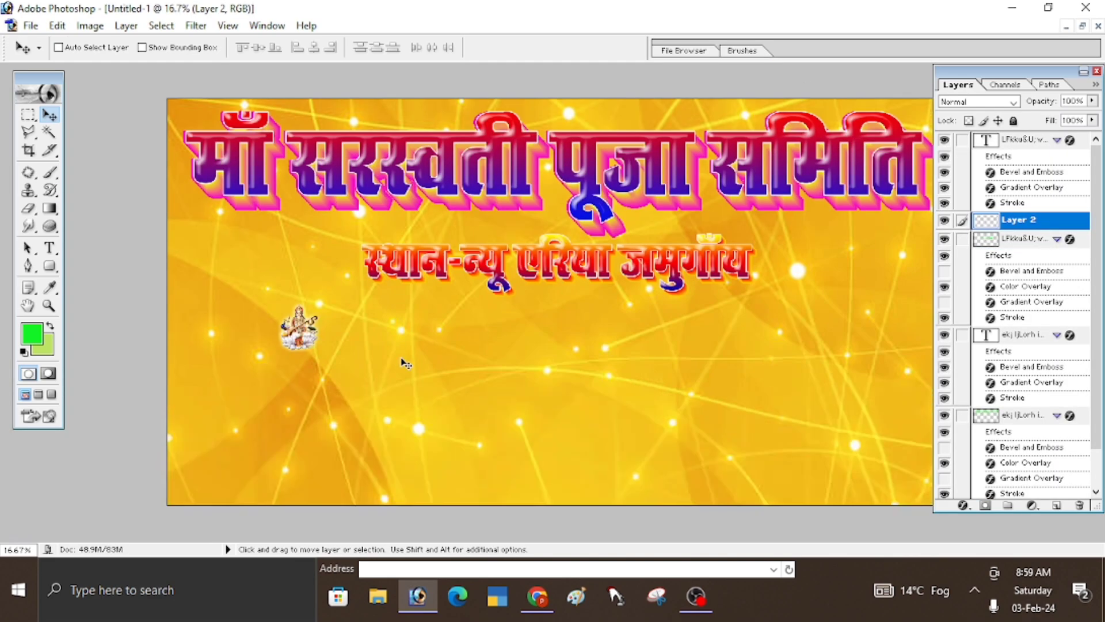
{"action": "key", "text": "ctrl+t"}
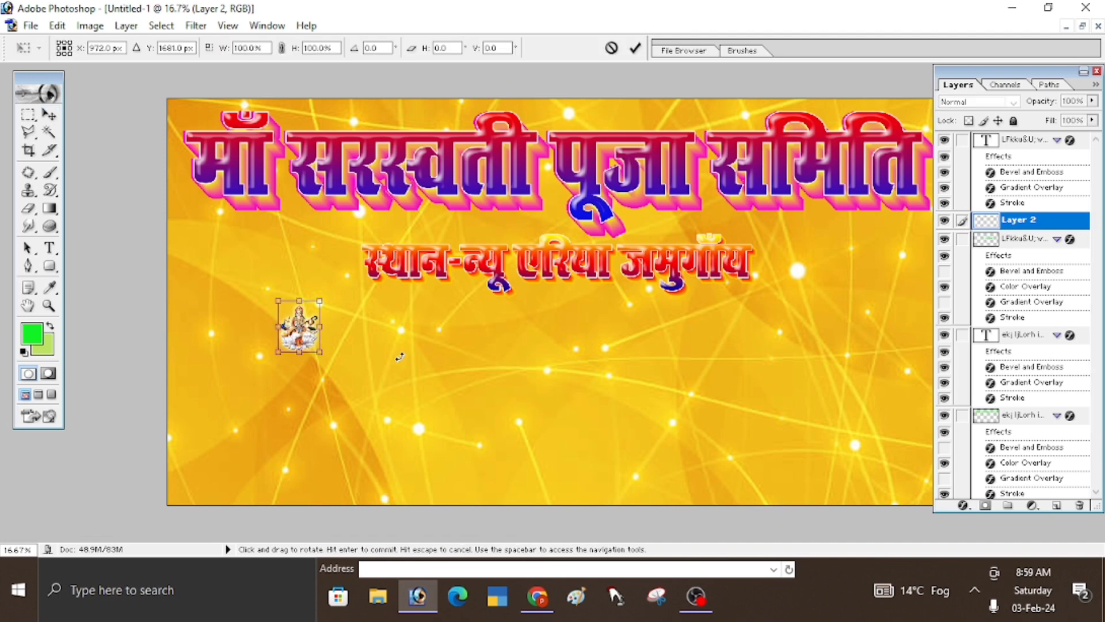
{"action": "left_click_drag", "start_coordinate": [278, 301], "coordinate": [202, 208]}
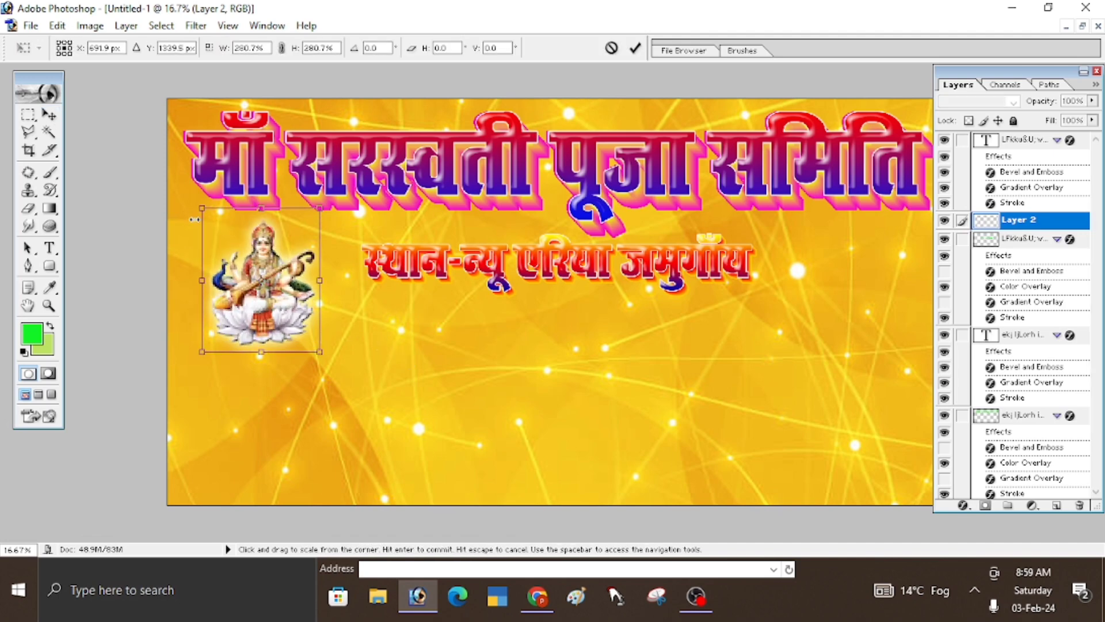
{"action": "left_click_drag", "start_coordinate": [320, 352], "coordinate": [426, 476]}
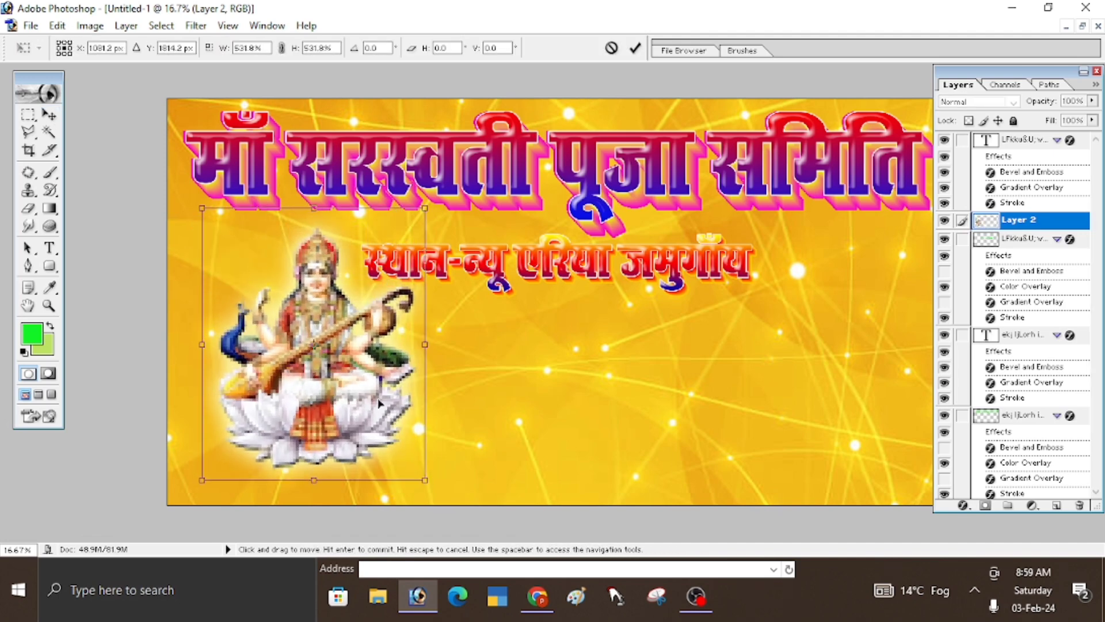
{"action": "left_click_drag", "start_coordinate": [376, 401], "coordinate": [346, 411]}
{"action": "left_click_drag", "start_coordinate": [391, 216], "coordinate": [407, 198]}
{"action": "left_click_drag", "start_coordinate": [364, 319], "coordinate": [355, 347]}
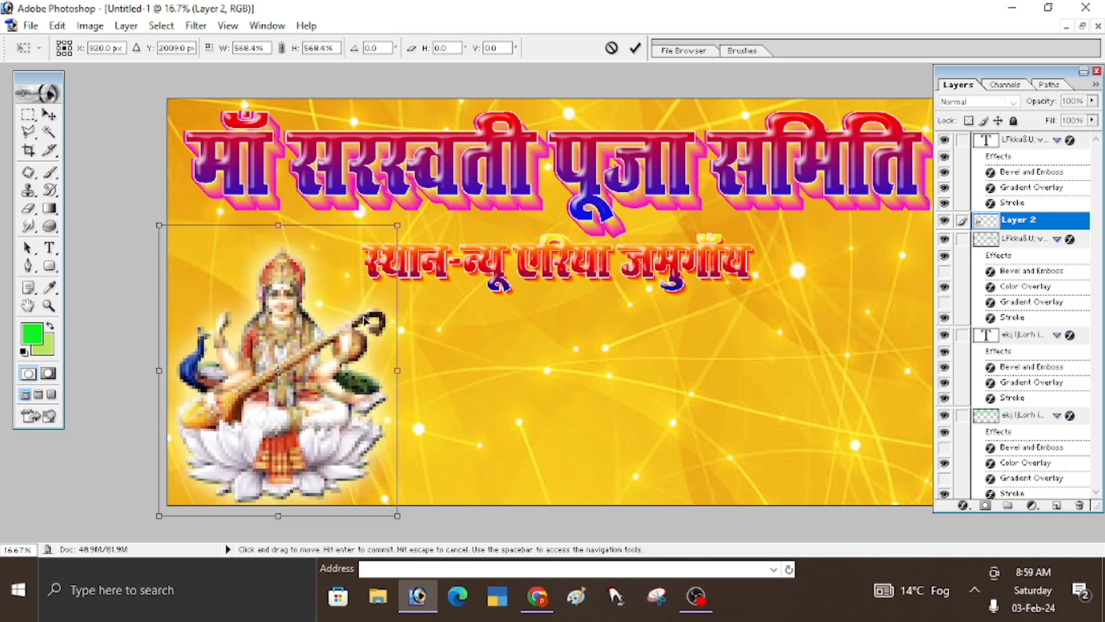
{"action": "left_click_drag", "start_coordinate": [397, 225], "coordinate": [422, 194]}
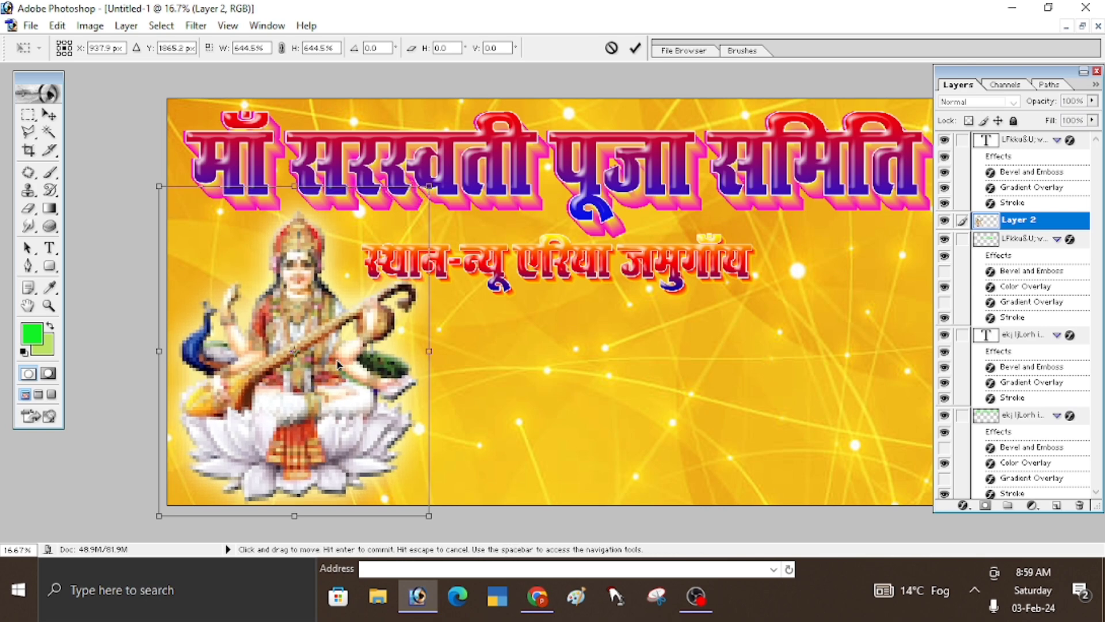
{"action": "left_click_drag", "start_coordinate": [337, 359], "coordinate": [329, 366]}
{"action": "key", "text": "Return"}
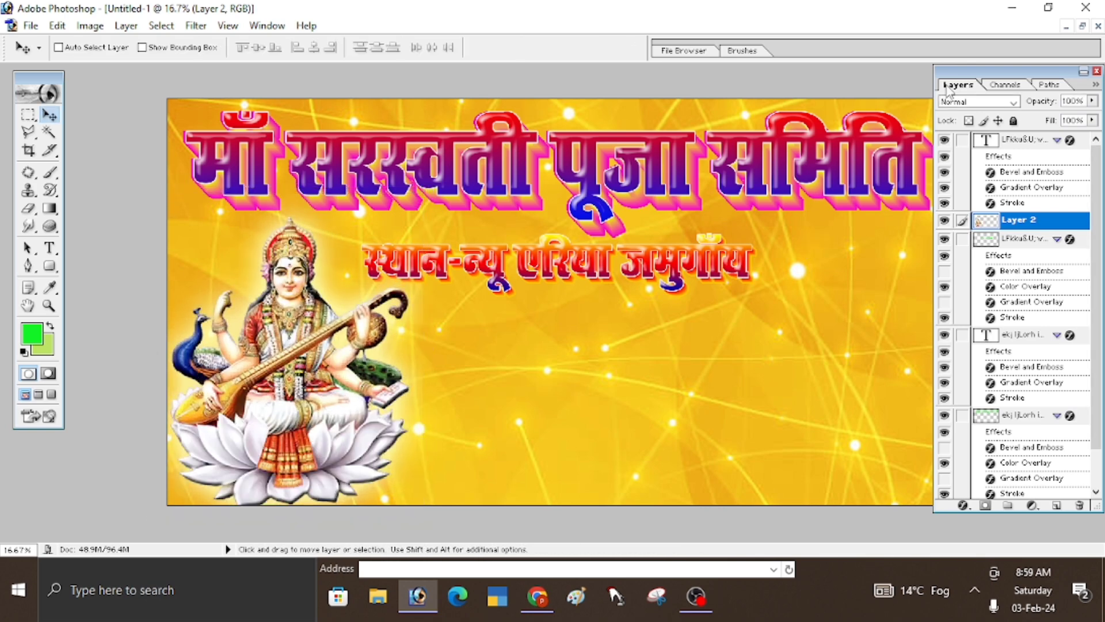
Open the WELCOME picture of the kneeling woman with flowers and copy it into the lower-right area of the banner.
{"action": "left_click", "coordinate": [1083, 26]}
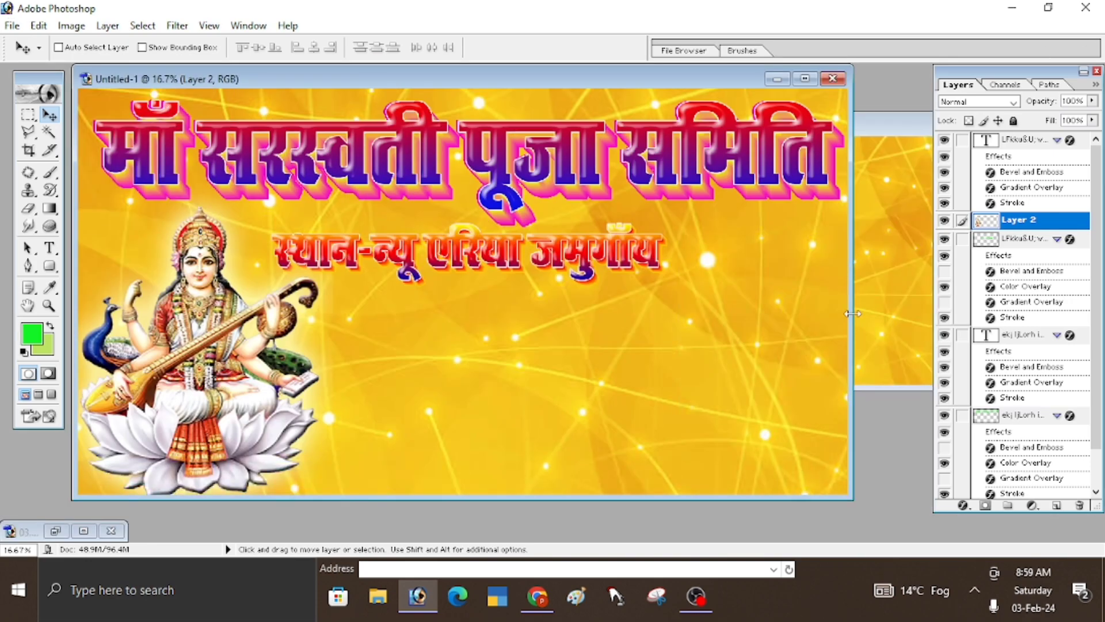
{"action": "double_click", "coordinate": [905, 429]}
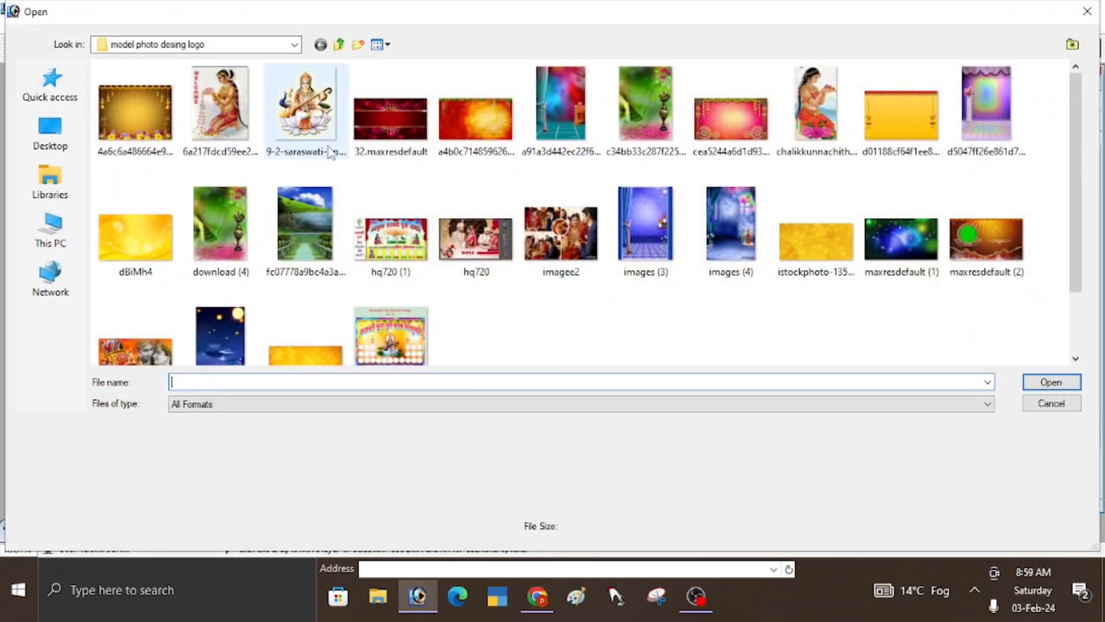
{"action": "double_click", "coordinate": [220, 104]}
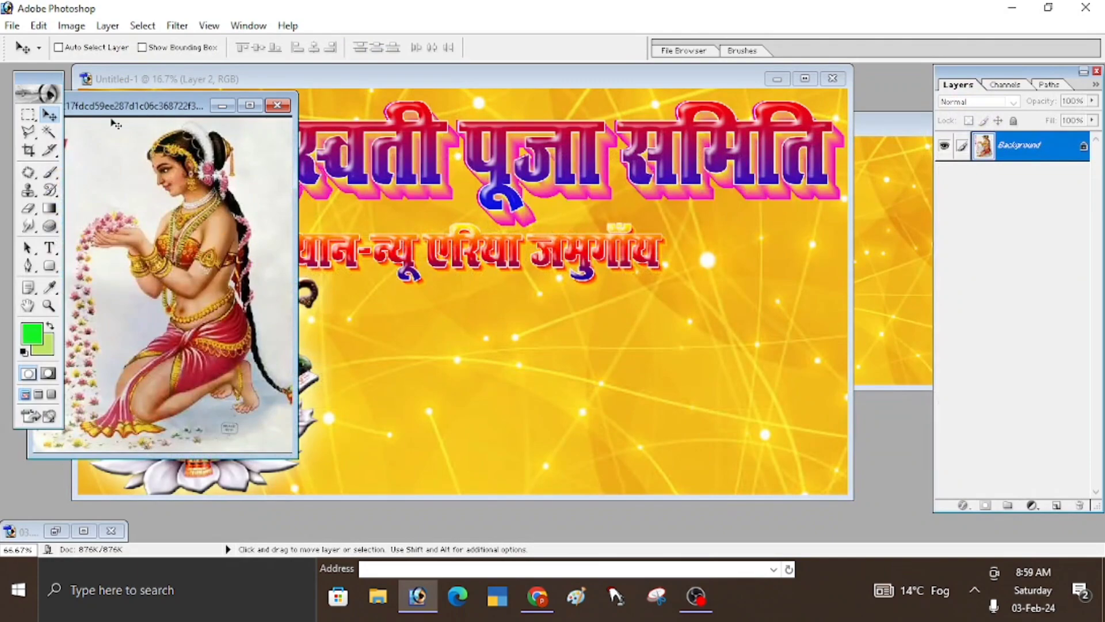
{"action": "left_click_drag", "start_coordinate": [193, 266], "coordinate": [696, 360]}
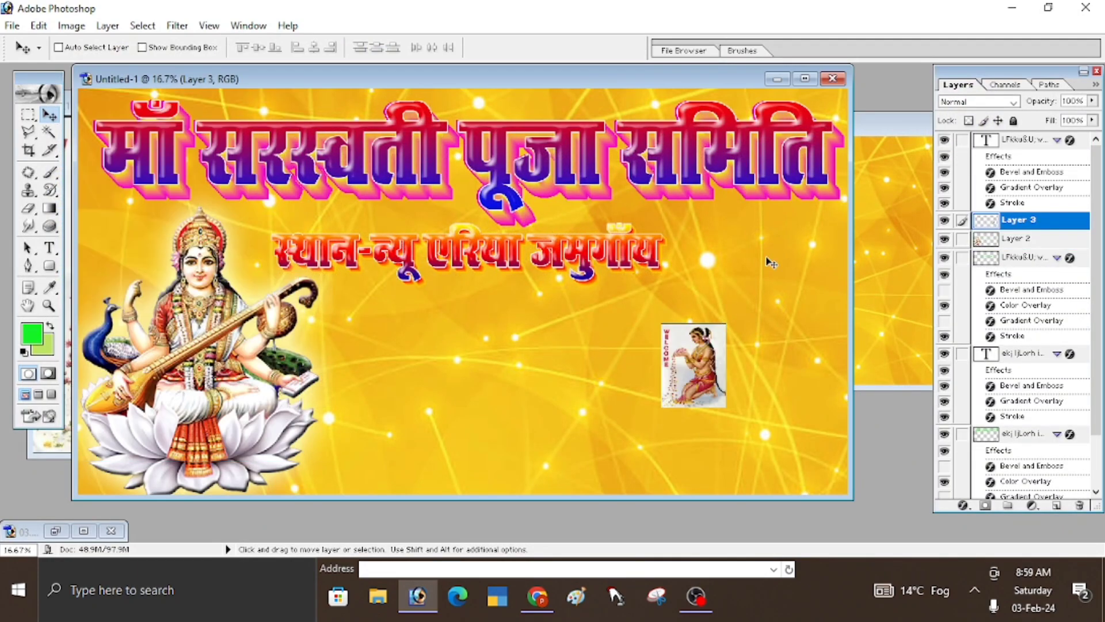
{"action": "left_click", "coordinate": [805, 78]}
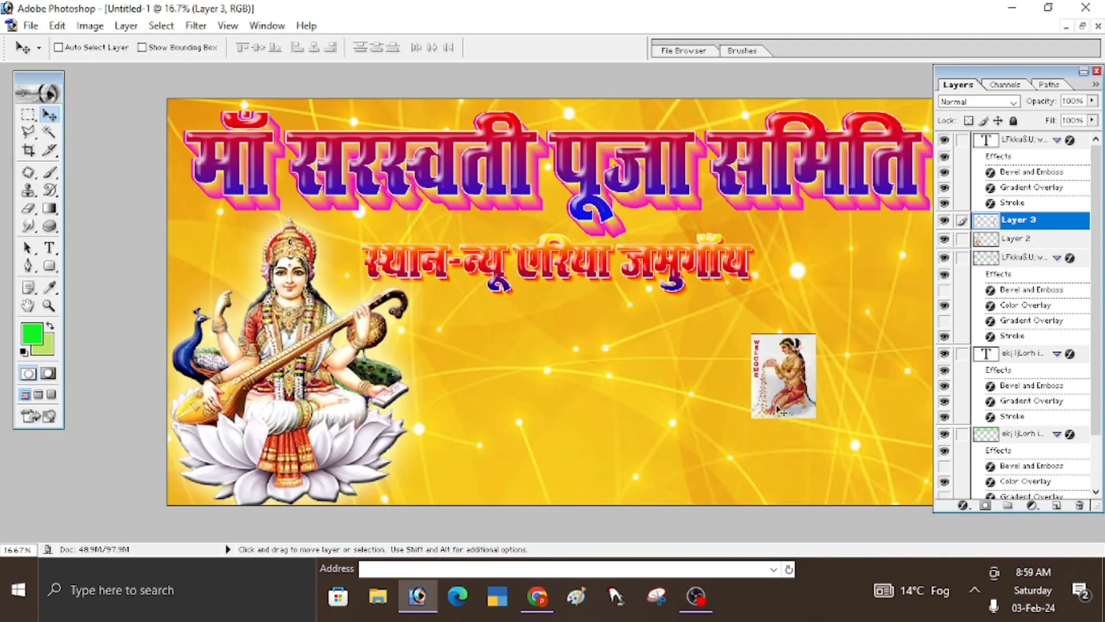
Enlarge the WELCOME picture of the kneeling woman and position it in the banner's lower-right corner.
{"action": "key", "text": "ctrl+t"}
{"action": "left_click_drag", "start_coordinate": [751, 334], "coordinate": [633, 181]}
{"action": "left_click_drag", "start_coordinate": [817, 417], "coordinate": [867, 483]}
{"action": "key", "text": "Return"}
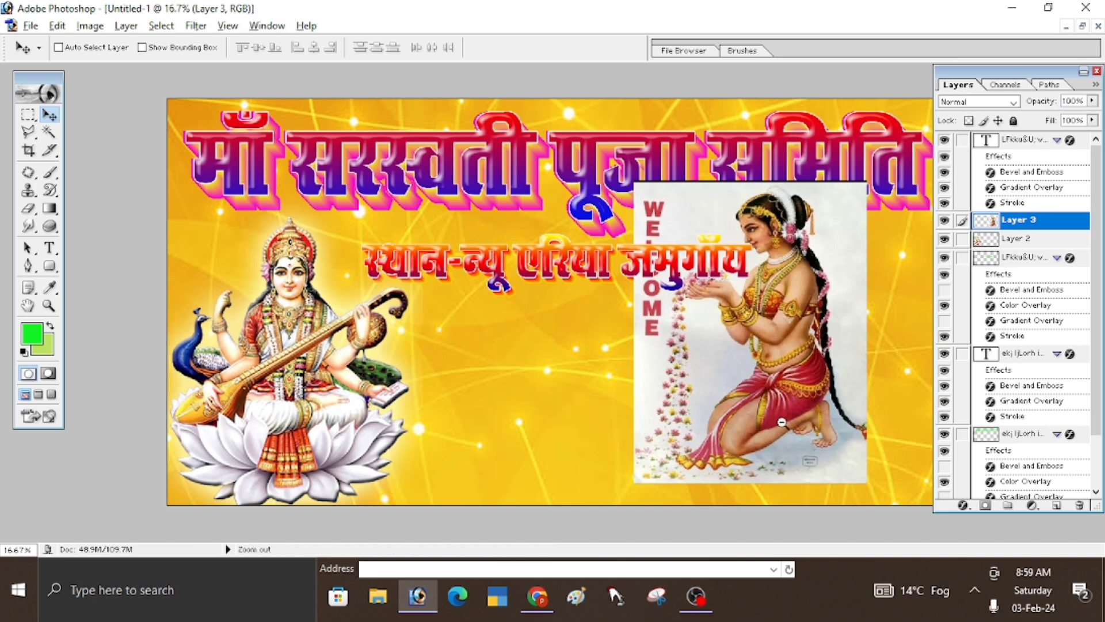
{"action": "key", "text": "ctrl+minus"}
{"action": "left_click_drag", "start_coordinate": [743, 401], "coordinate": [795, 424]}
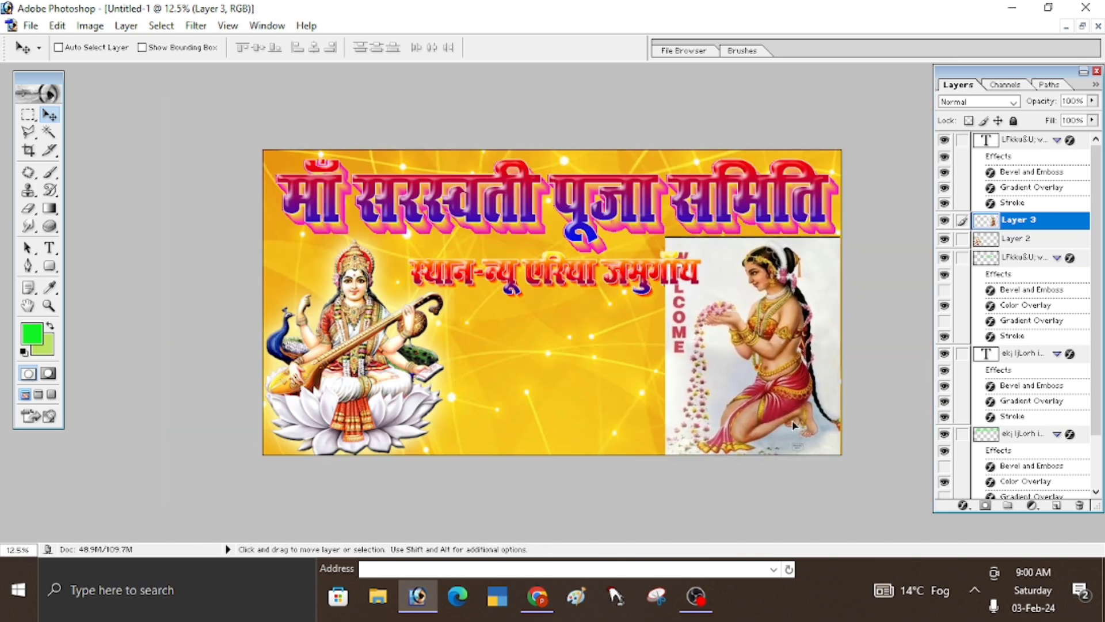
Remove the light background around the kneeling woman with the Magic Wand at tolerance 32, then clear the selection.
{"action": "key", "text": "ctrl+plus"}
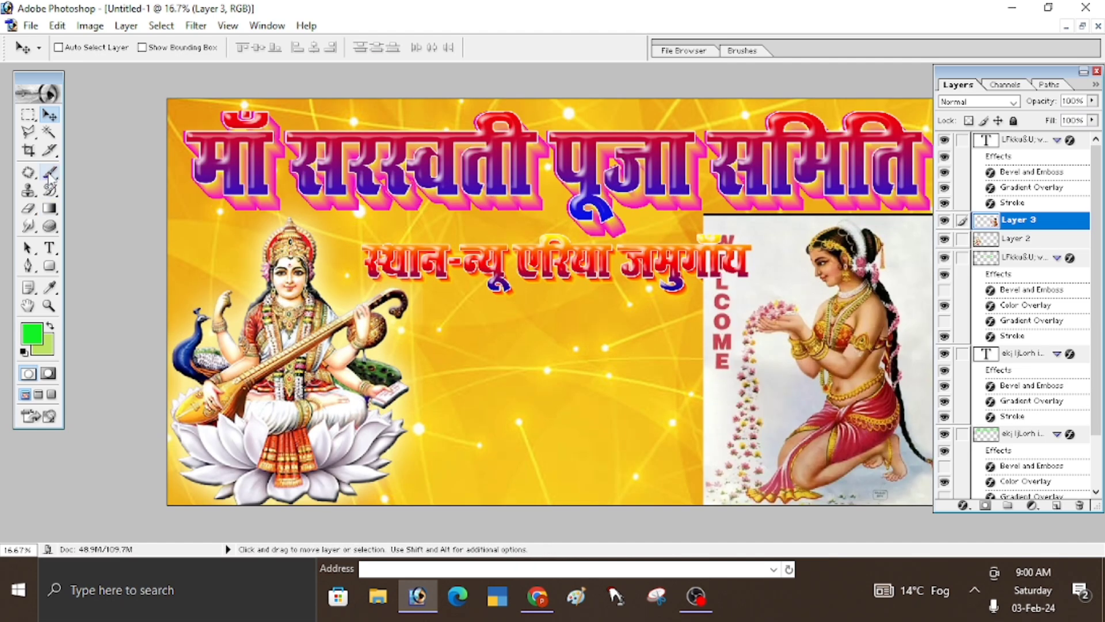
{"action": "left_click", "coordinate": [49, 131]}
{"action": "left_click", "coordinate": [748, 287], "text": "shift"}
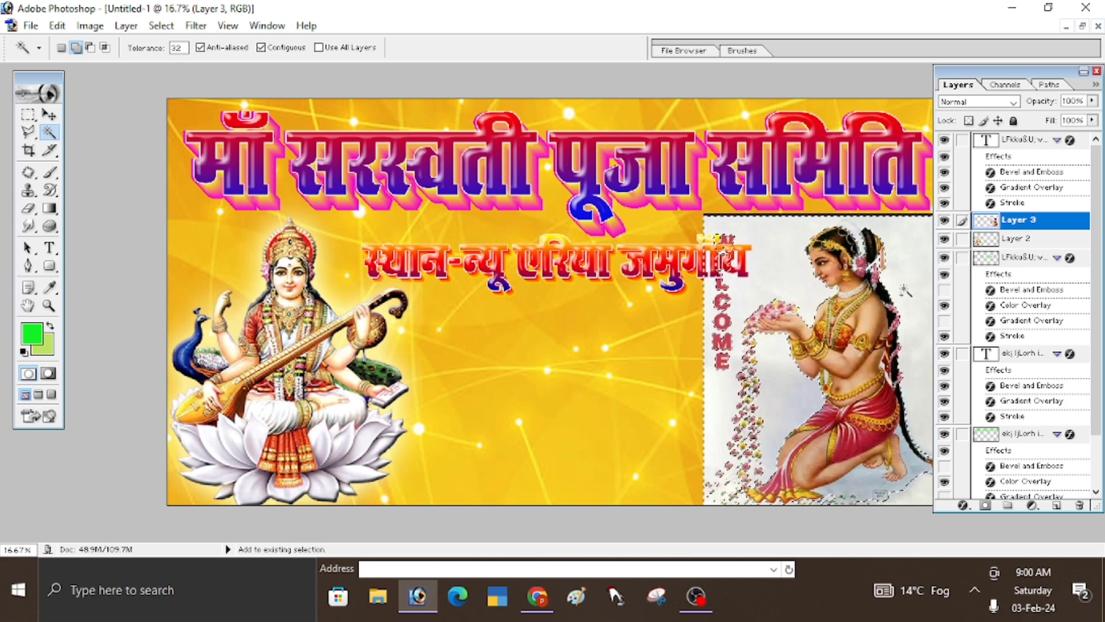
{"action": "left_click", "coordinate": [786, 368], "text": "shift"}
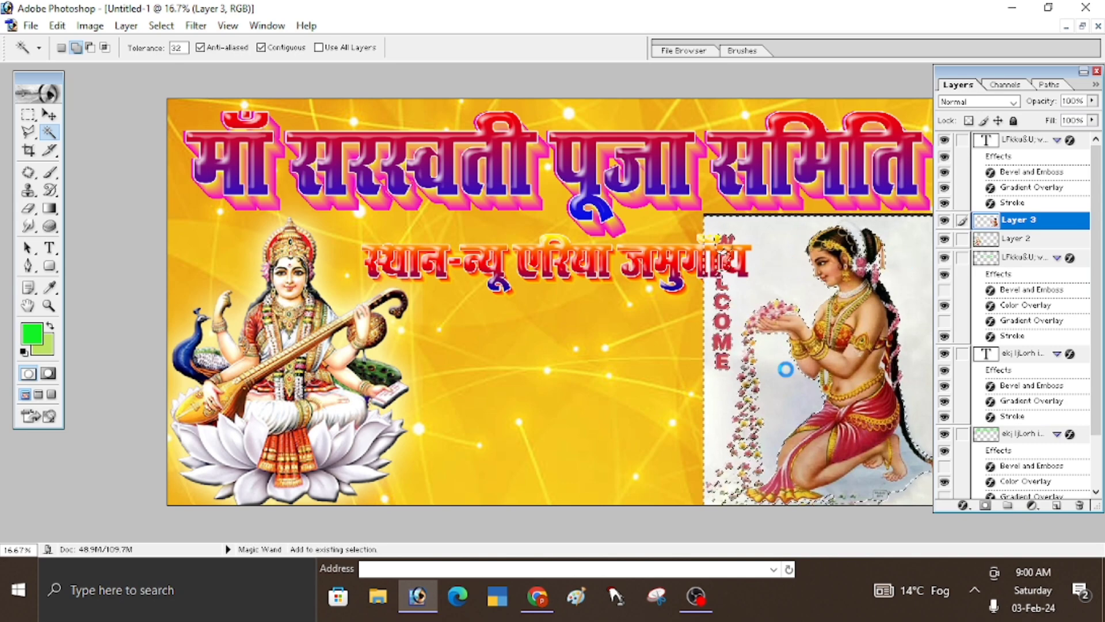
{"action": "left_click", "coordinate": [718, 420], "text": "shift"}
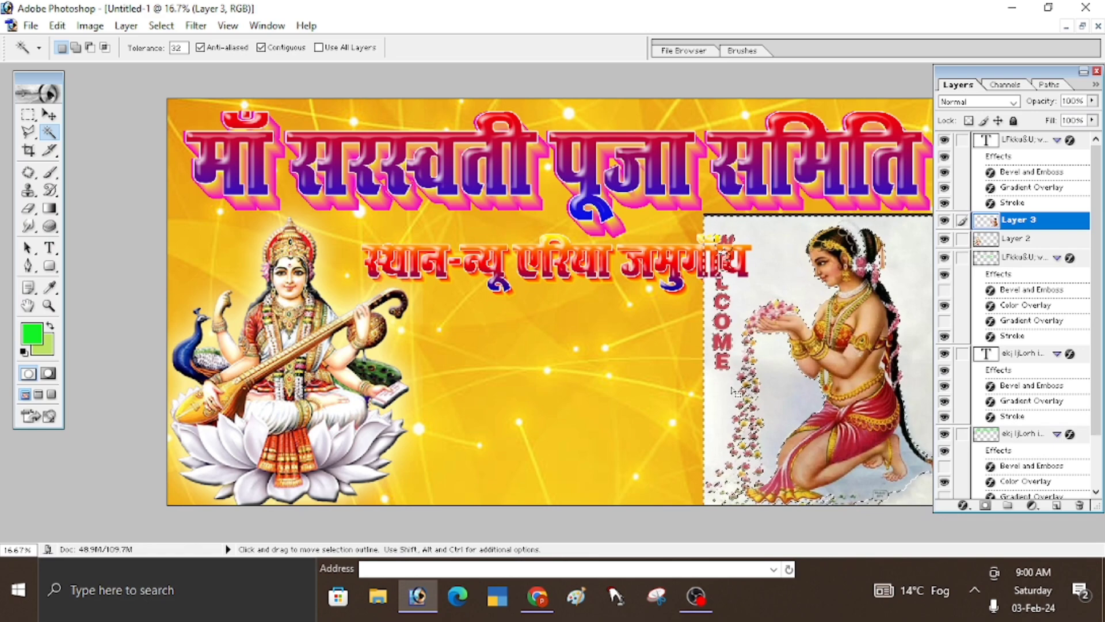
{"action": "key", "text": "Delete"}
{"action": "key", "text": "ctrl+d"}
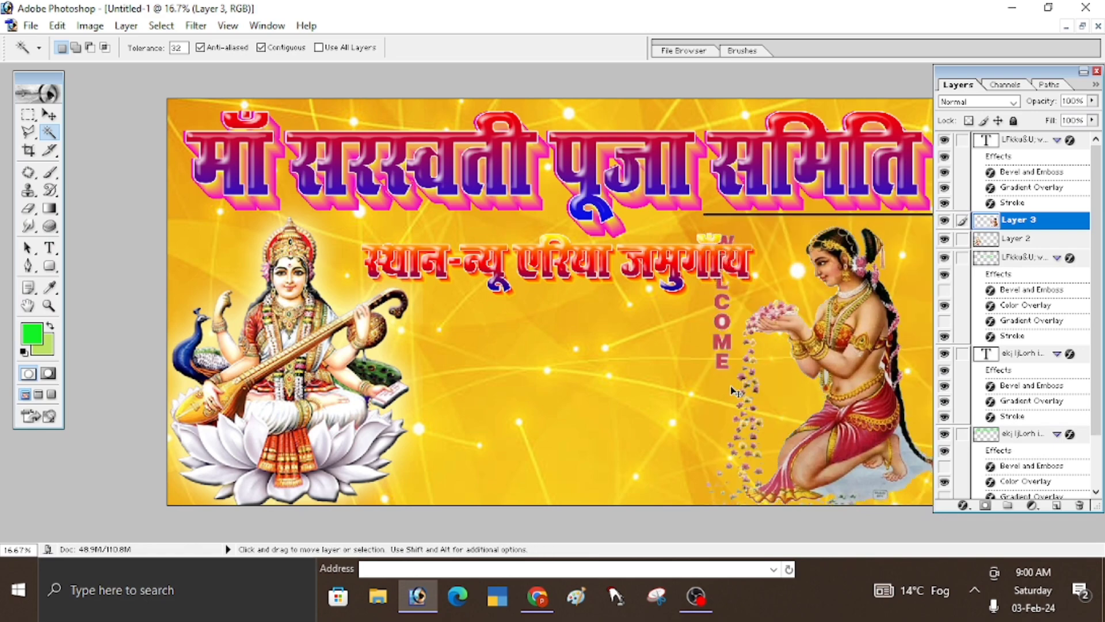
Erase the black line above the woman and the vertical WELCOME lettering beside her using rectangular selections.
{"action": "left_click", "coordinate": [28, 114]}
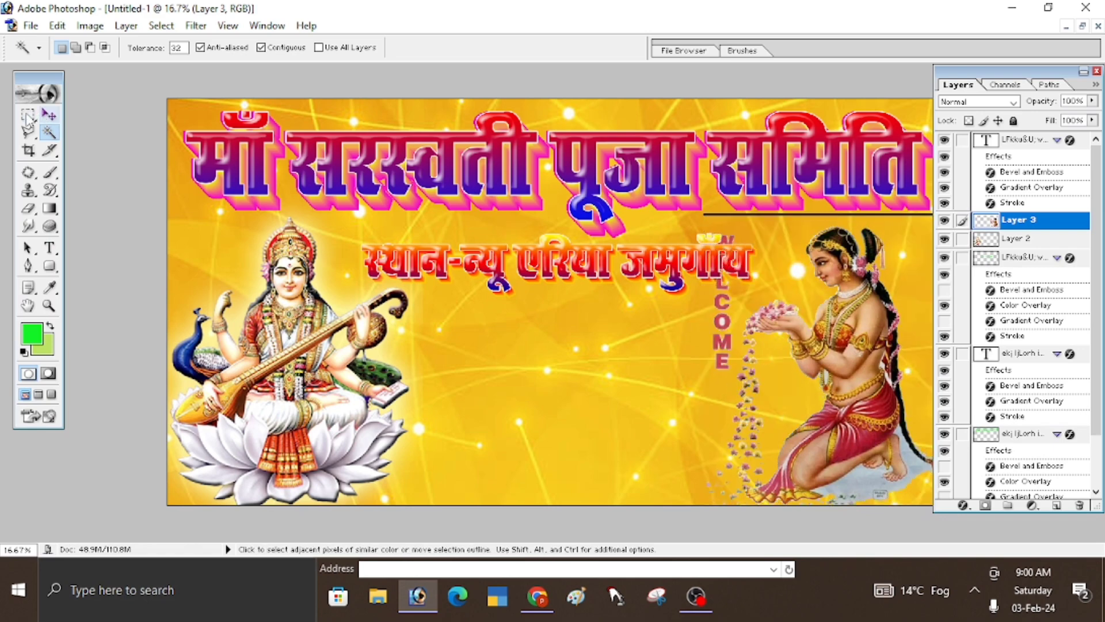
{"action": "left_click_drag", "start_coordinate": [655, 176], "coordinate": [1103, 217]}
{"action": "key", "text": "Delete"}
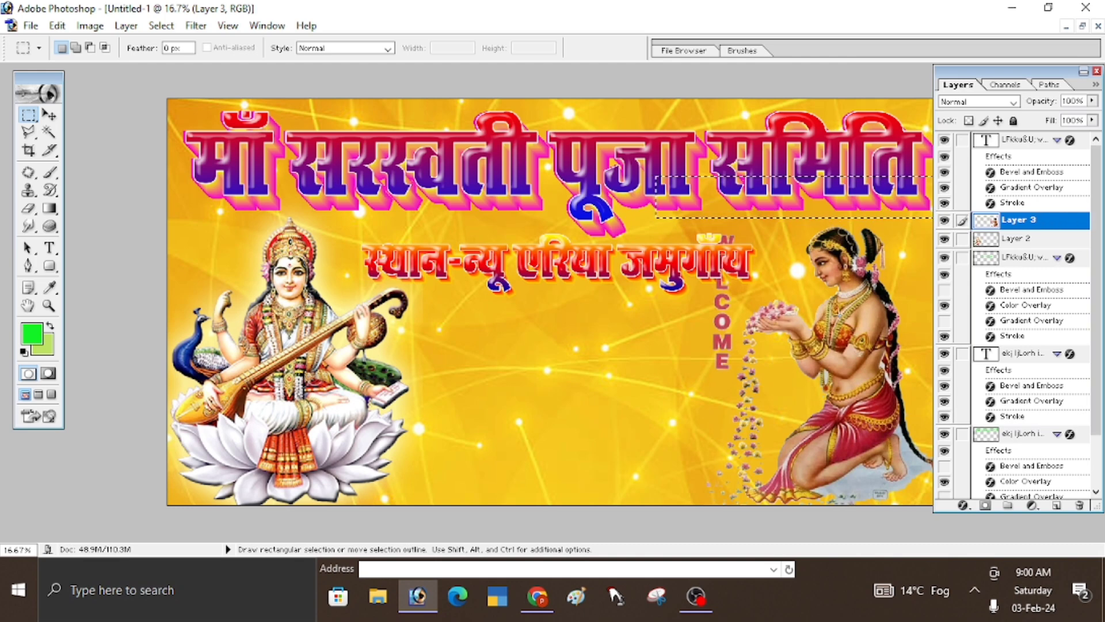
{"action": "mouse_move", "coordinate": [653, 191]}
{"action": "left_mouse_down"}
{"action": "mouse_move", "coordinate": [730, 348]}
{"action": "mouse_move", "coordinate": [739, 317]}
{"action": "mouse_move", "coordinate": [740, 376]}
{"action": "left_mouse_up"}
{"action": "key", "text": "Delete"}
{"action": "key", "text": "ctrl+d"}
Move the cut-out woman slightly closer to the banner's right edge.
{"action": "left_click", "coordinate": [531, 331], "text": "alt"}
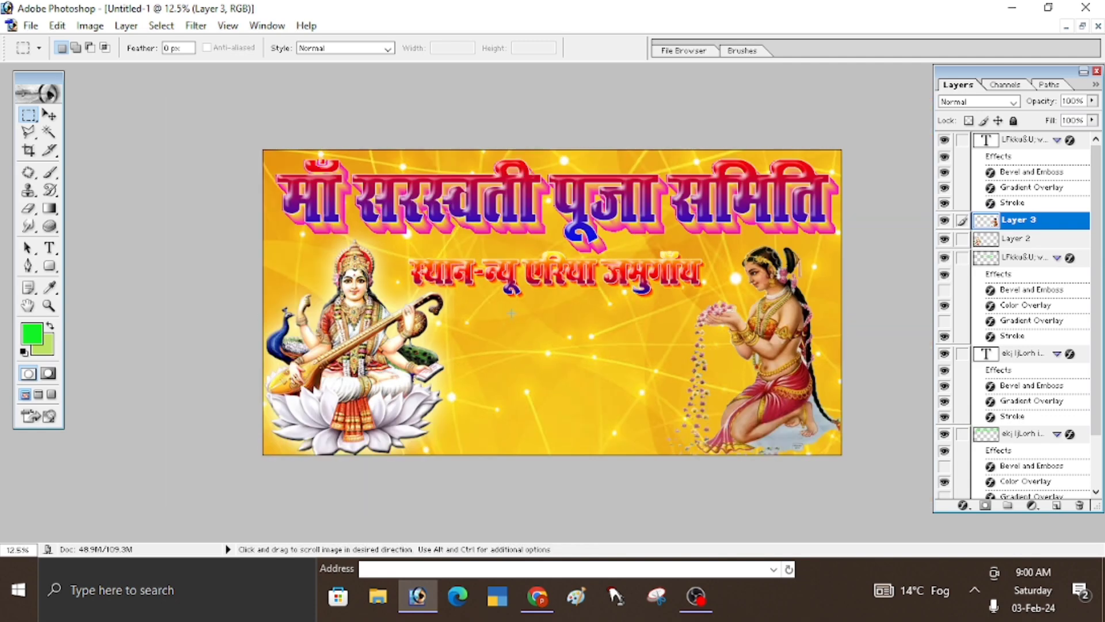
{"action": "left_click", "coordinate": [49, 114]}
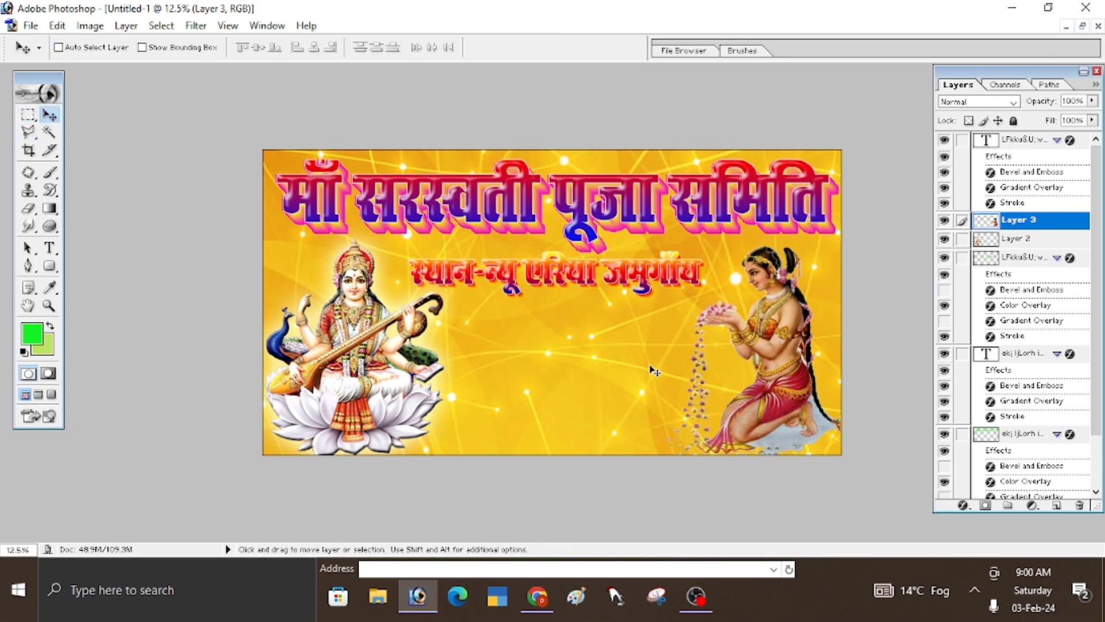
{"action": "left_click_drag", "start_coordinate": [756, 371], "coordinate": [764, 370]}
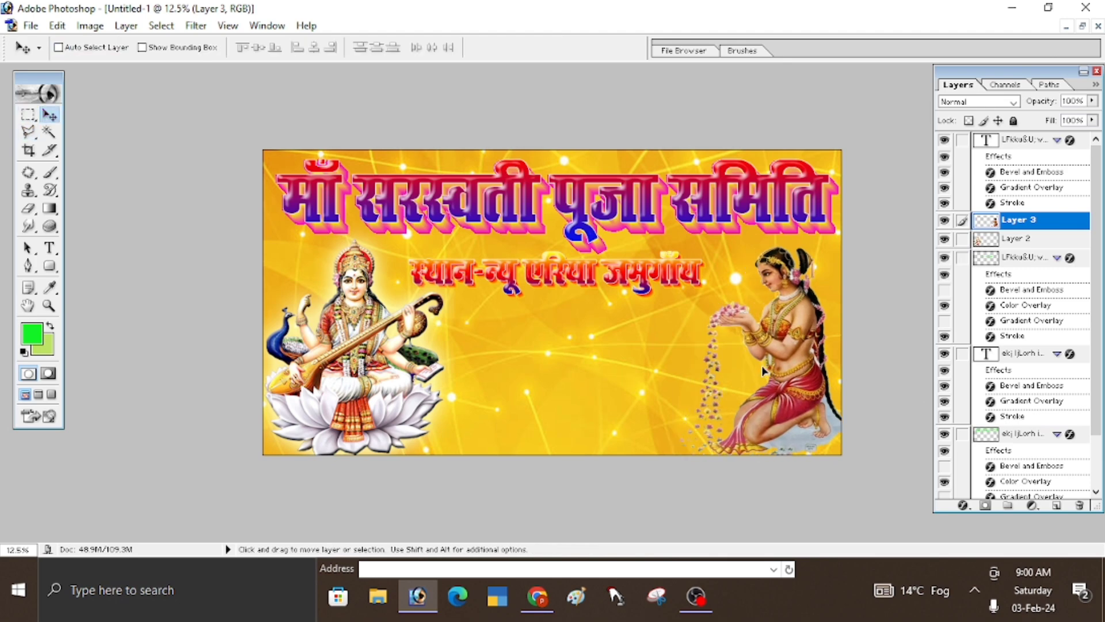
{"action": "left_click", "coordinate": [651, 350], "text": "ctrl"}
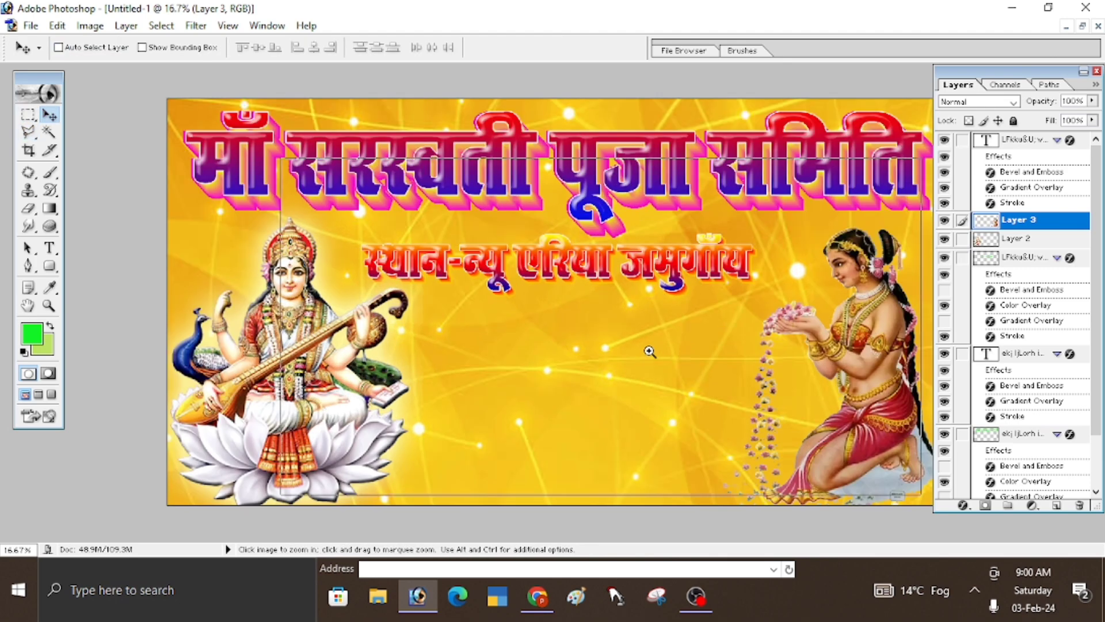
{"action": "left_click", "coordinate": [651, 350], "text": "ctrl"}
{"action": "left_click", "coordinate": [439, 379], "text": "alt"}
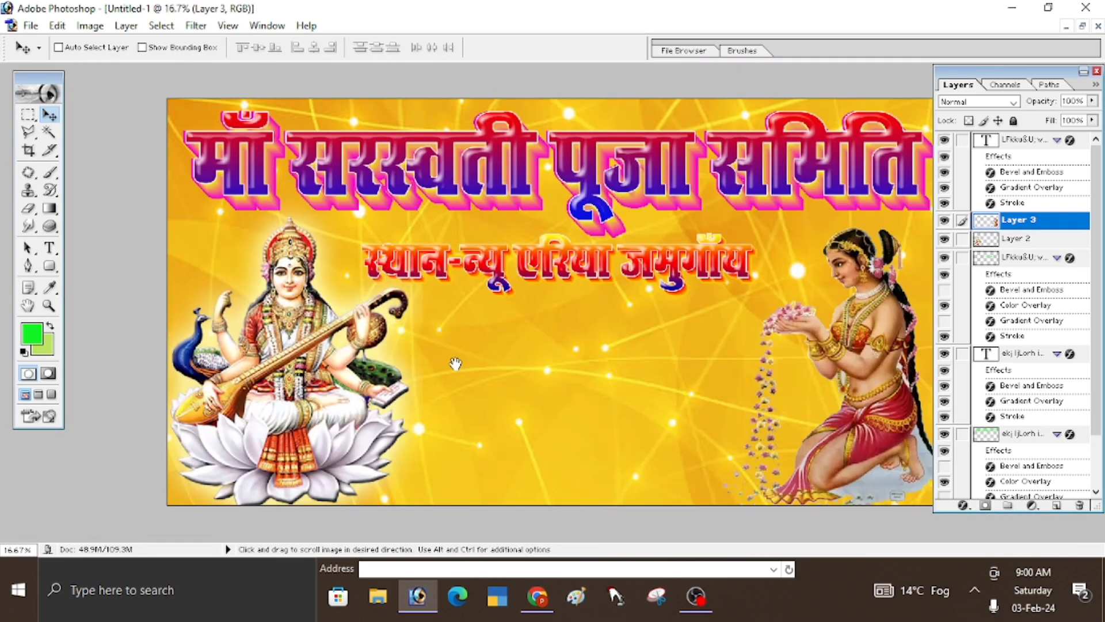
{"action": "left_click", "coordinate": [468, 349], "text": "ctrl"}
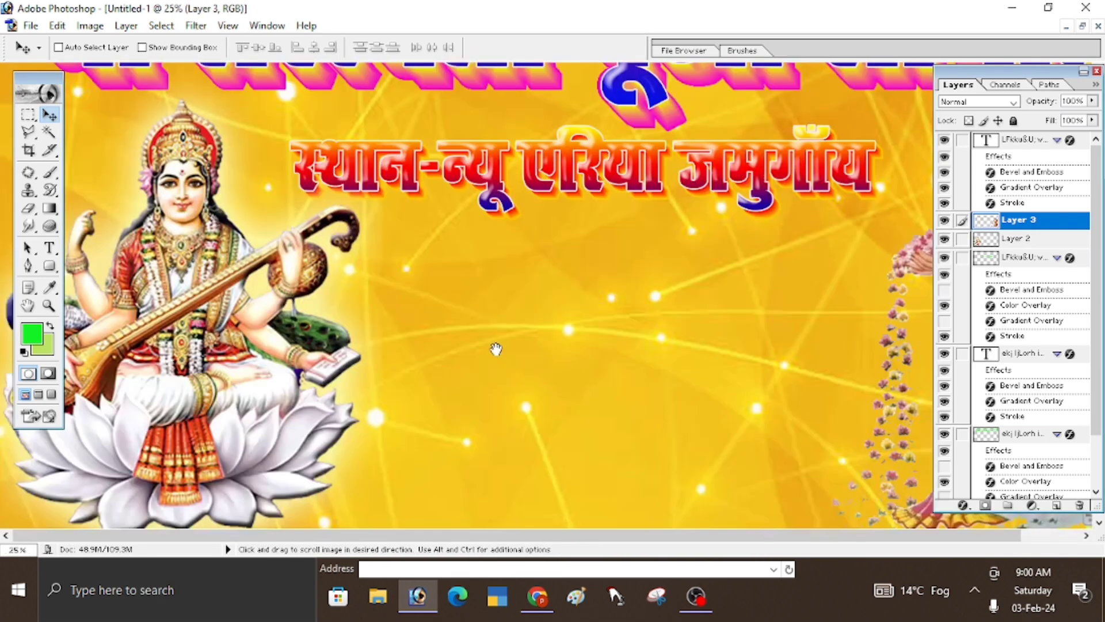
{"action": "left_click", "coordinate": [538, 365], "text": "alt"}
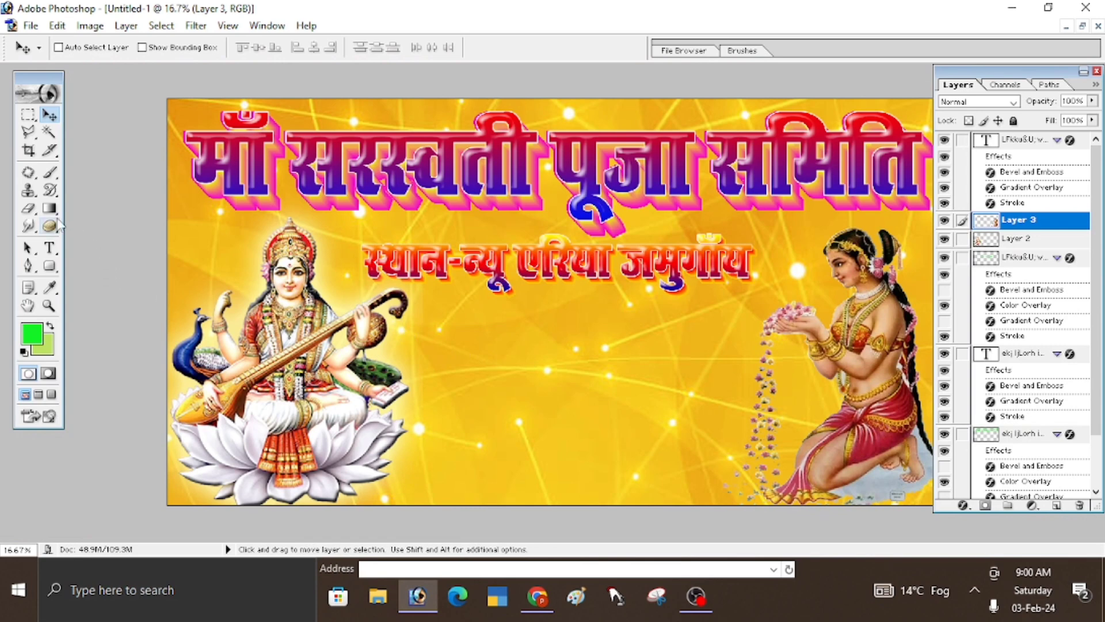
Draw a green rounded rectangle with a 10 px radius and place it beside the Saraswati image, below the venue line.
{"action": "left_click", "coordinate": [50, 268]}
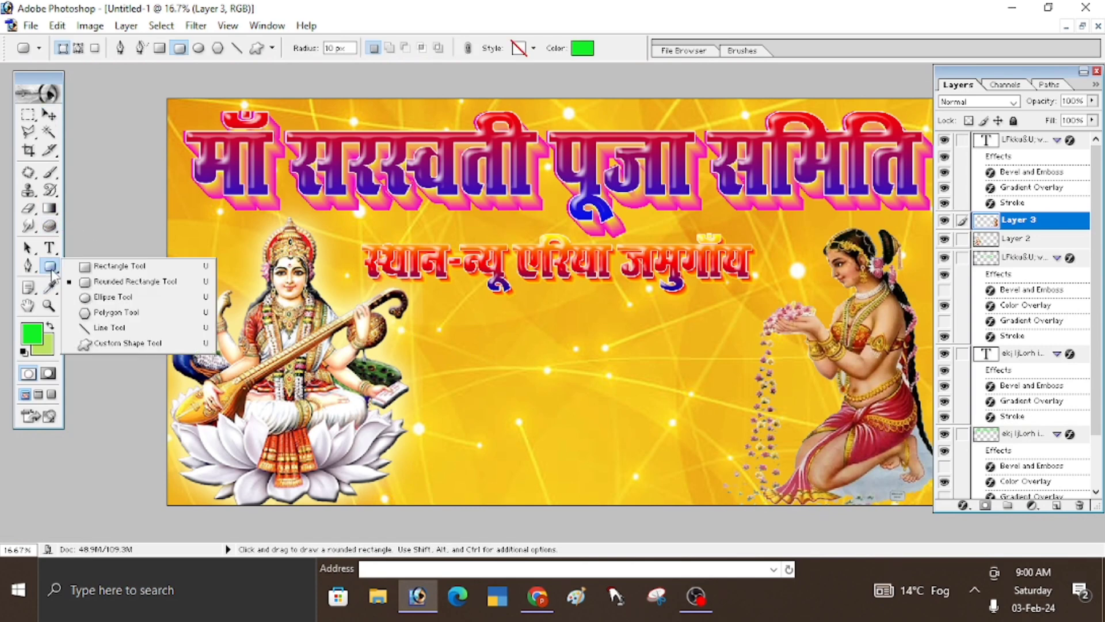
{"action": "left_click", "coordinate": [87, 285]}
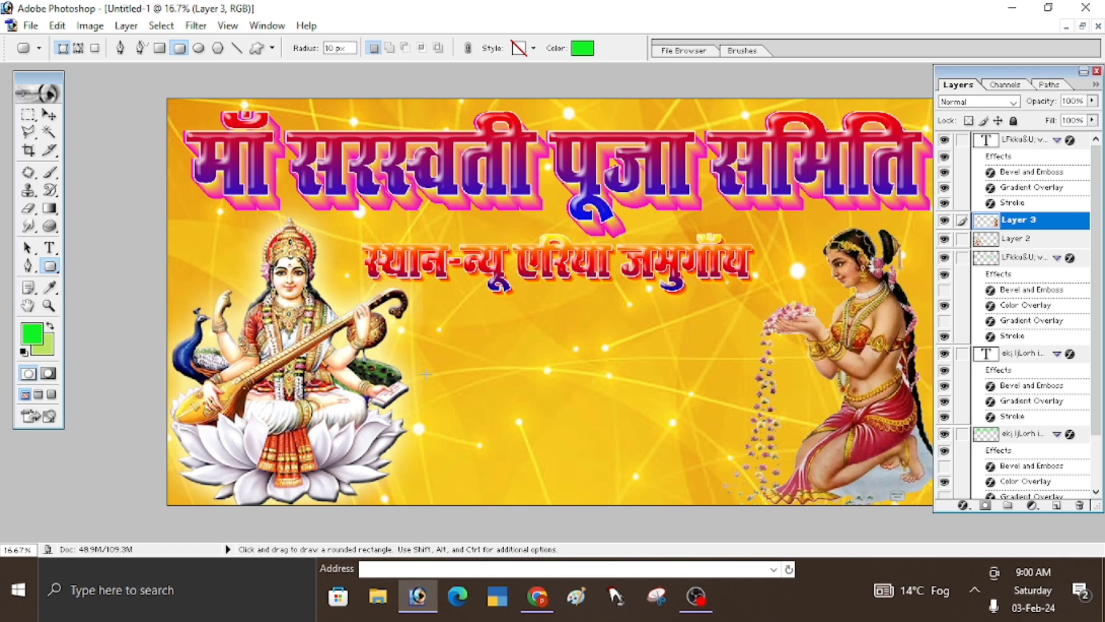
{"action": "left_click_drag", "start_coordinate": [444, 334], "coordinate": [514, 414]}
{"action": "left_click", "coordinate": [49, 115]}
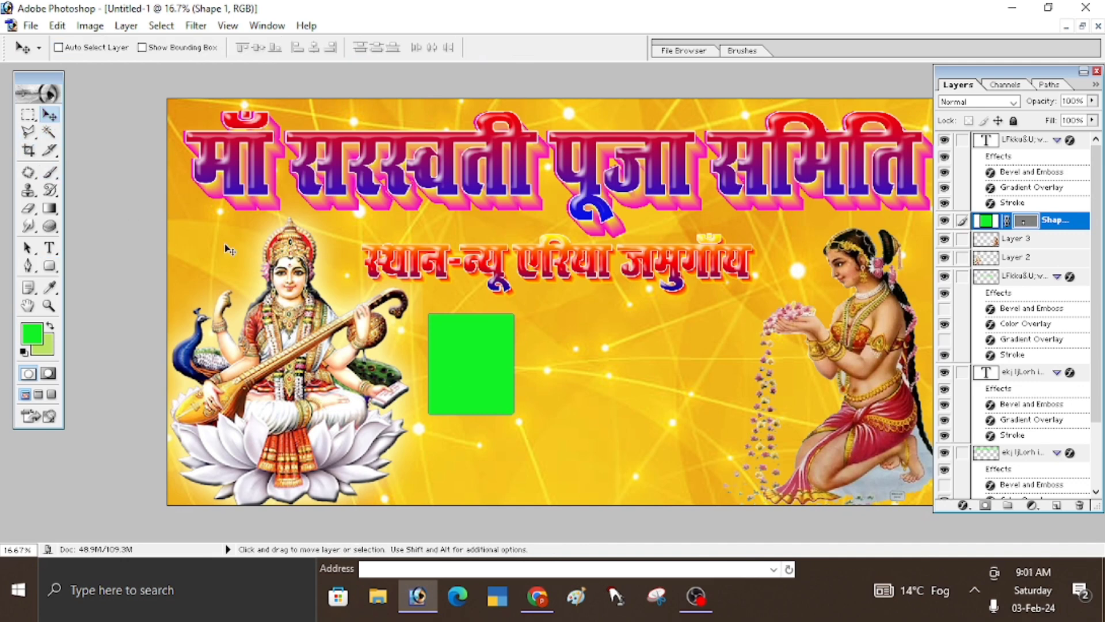
{"action": "left_click_drag", "start_coordinate": [428, 338], "coordinate": [410, 341]}
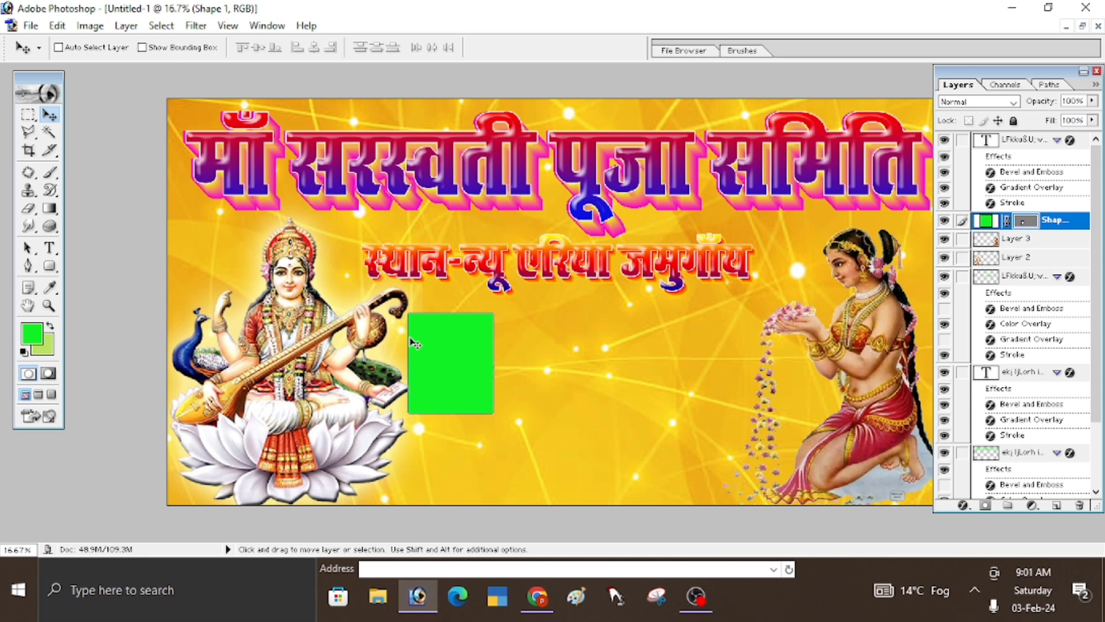
{"action": "left_click_drag", "start_coordinate": [468, 369], "coordinate": [520, 375]}
{"action": "key", "text": "ctrl+z"}
Add an outside stroke with the Spectrum gradient to the green rectangle and thicken it to a clearly visible border.
{"action": "left_click", "coordinate": [964, 506]}
{"action": "left_click", "coordinate": [982, 492]}
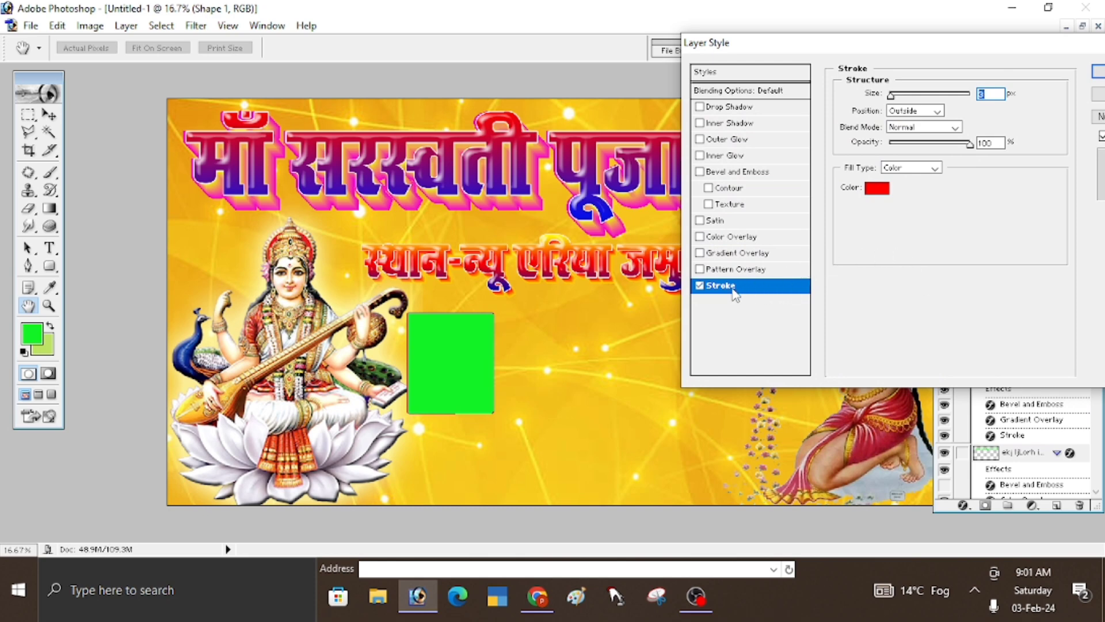
{"action": "left_click", "coordinate": [934, 165]}
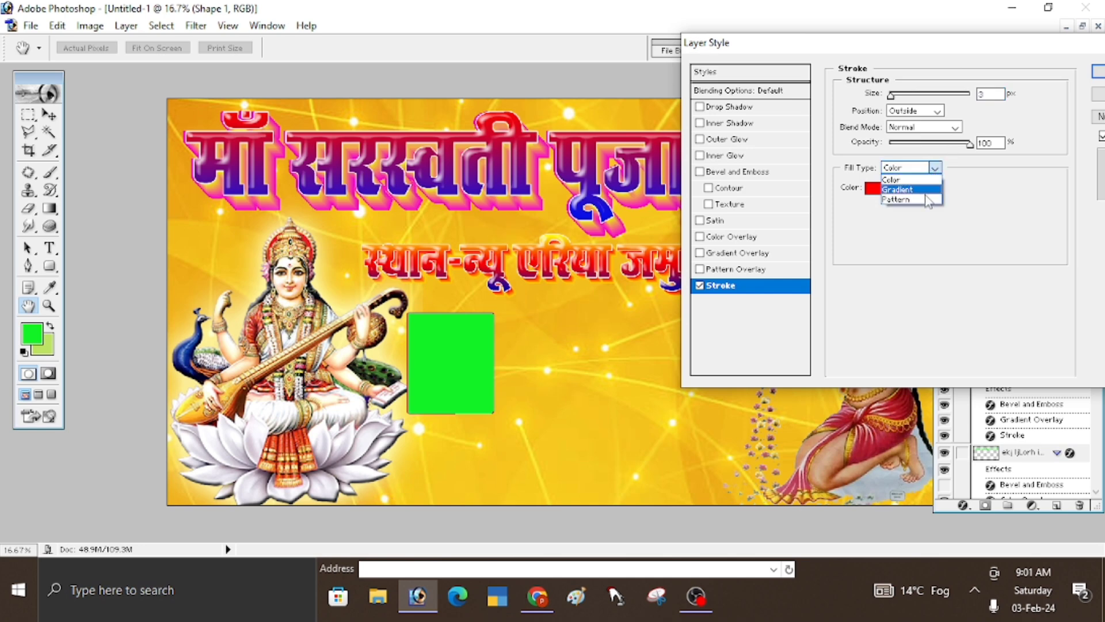
{"action": "left_click", "coordinate": [917, 192]}
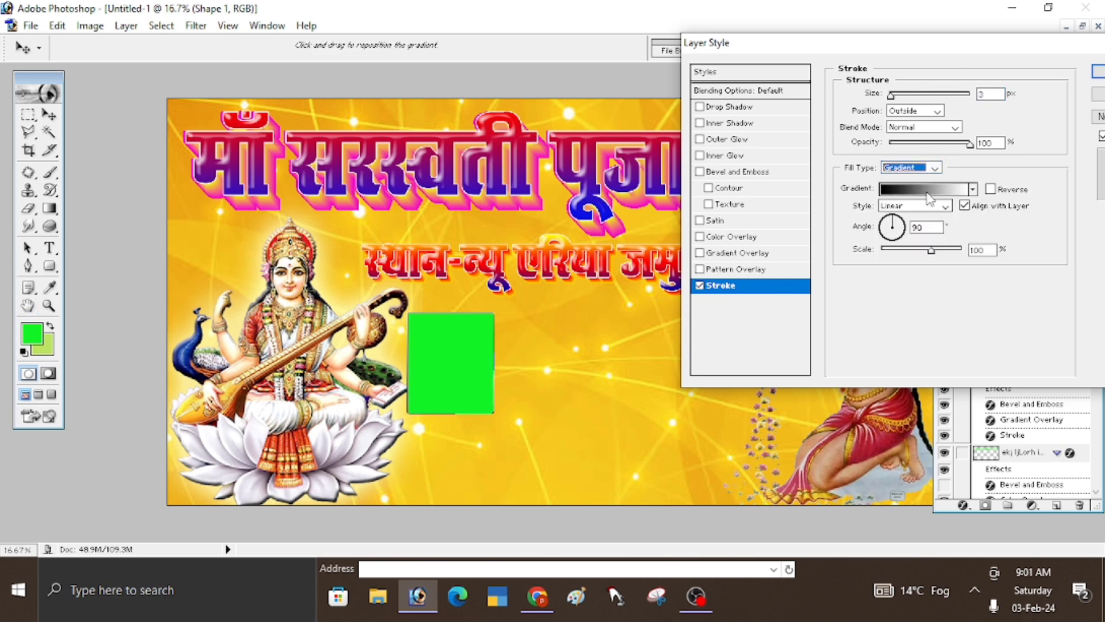
{"action": "left_click", "coordinate": [921, 191]}
{"action": "left_click", "coordinate": [859, 167]}
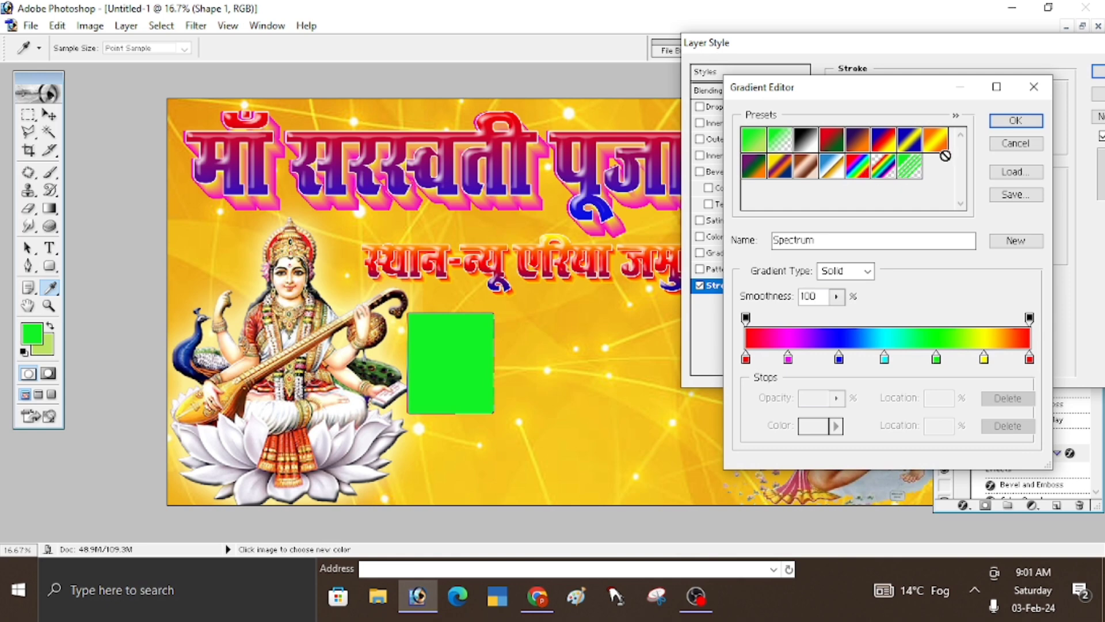
{"action": "left_click", "coordinate": [1013, 122]}
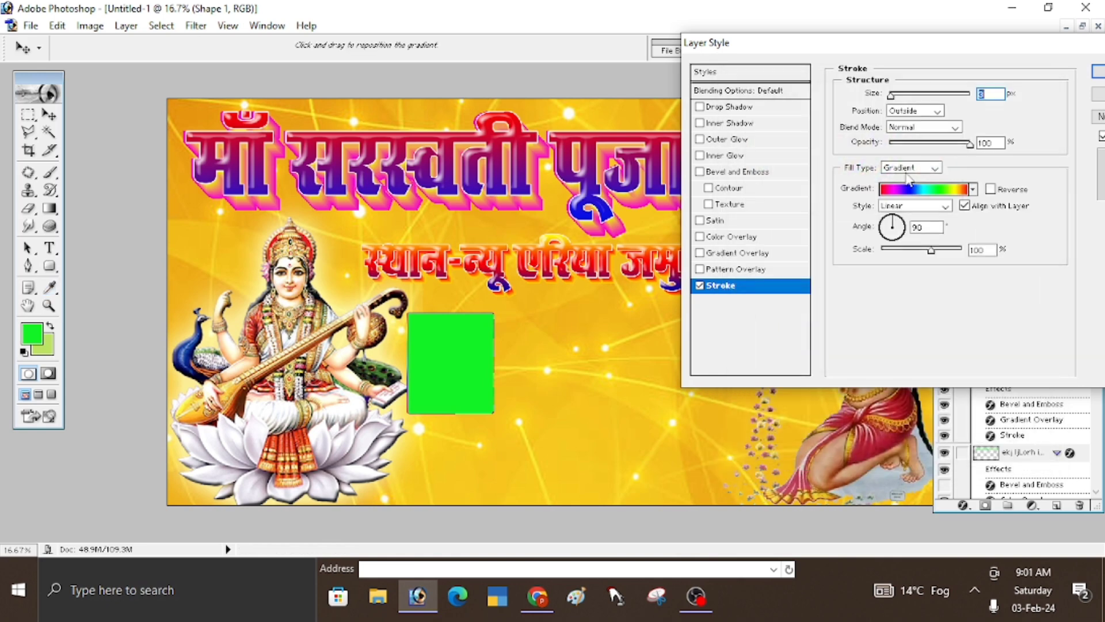
{"action": "left_click_drag", "start_coordinate": [892, 96], "coordinate": [902, 99]}
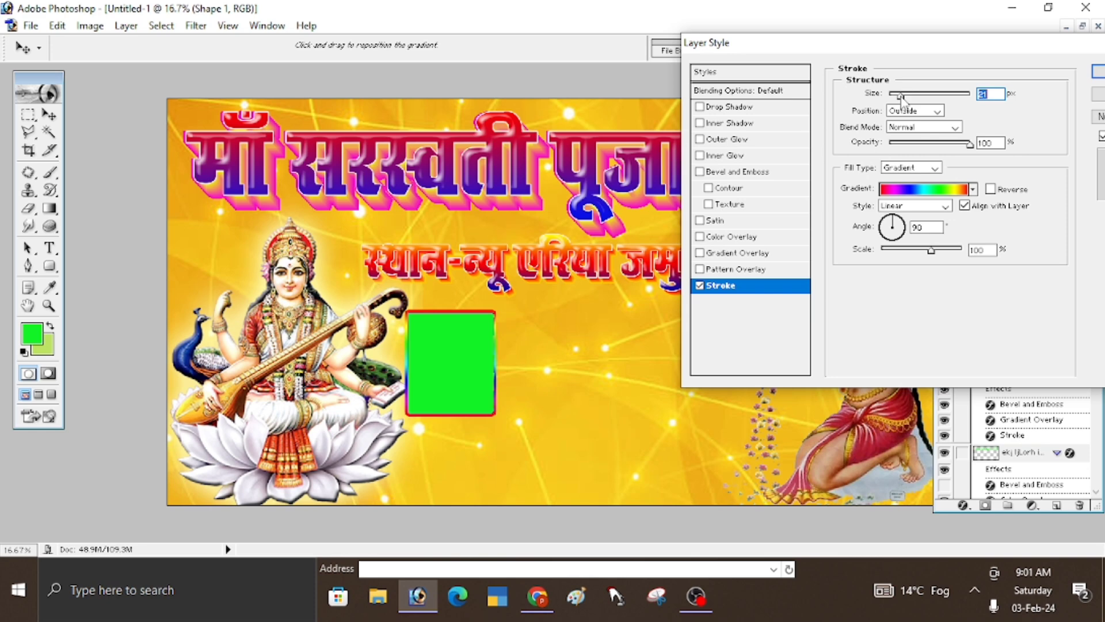
{"action": "left_click_drag", "start_coordinate": [902, 99], "coordinate": [904, 99]}
{"action": "key", "text": "Return"}
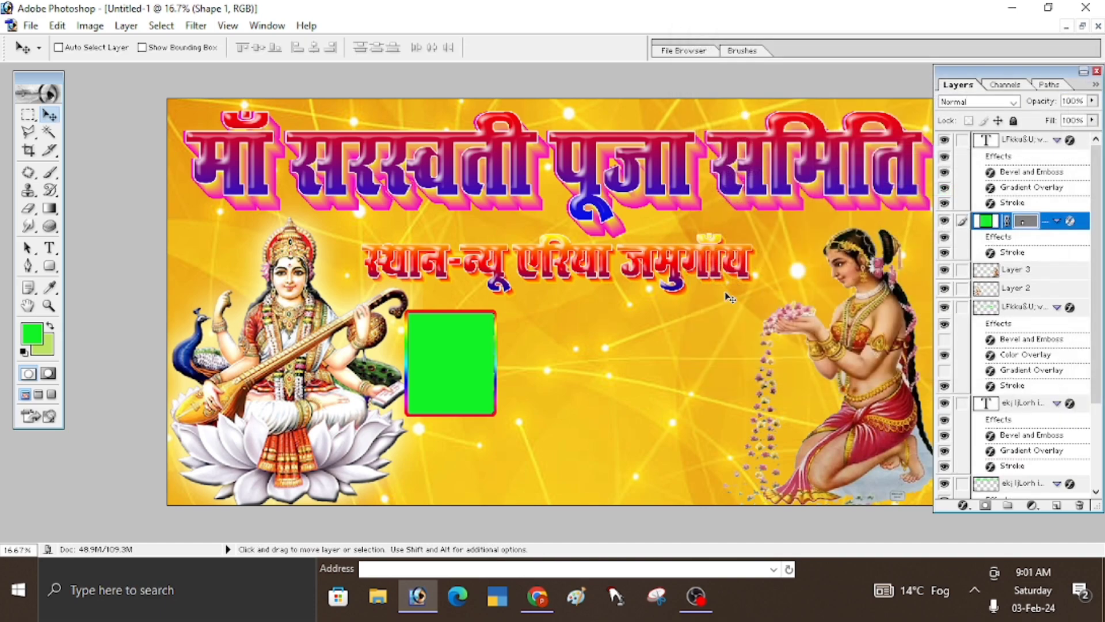
Move the green rectangle up slightly and scale it proportionally to about 93.4%.
{"action": "left_click_drag", "start_coordinate": [461, 347], "coordinate": [463, 339]}
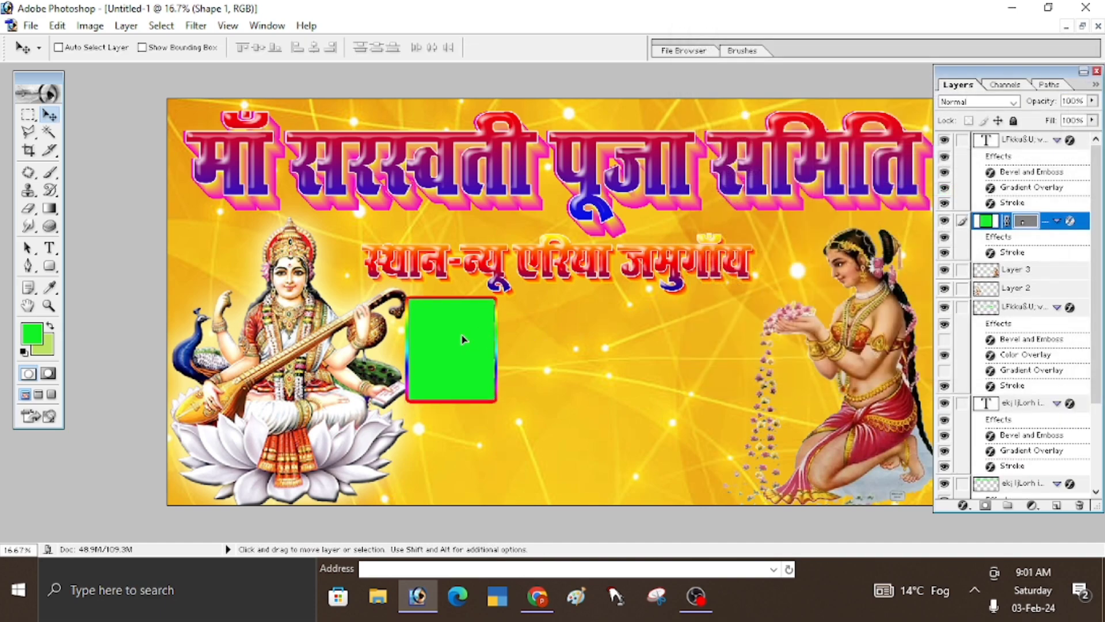
{"action": "key", "text": "ctrl+t"}
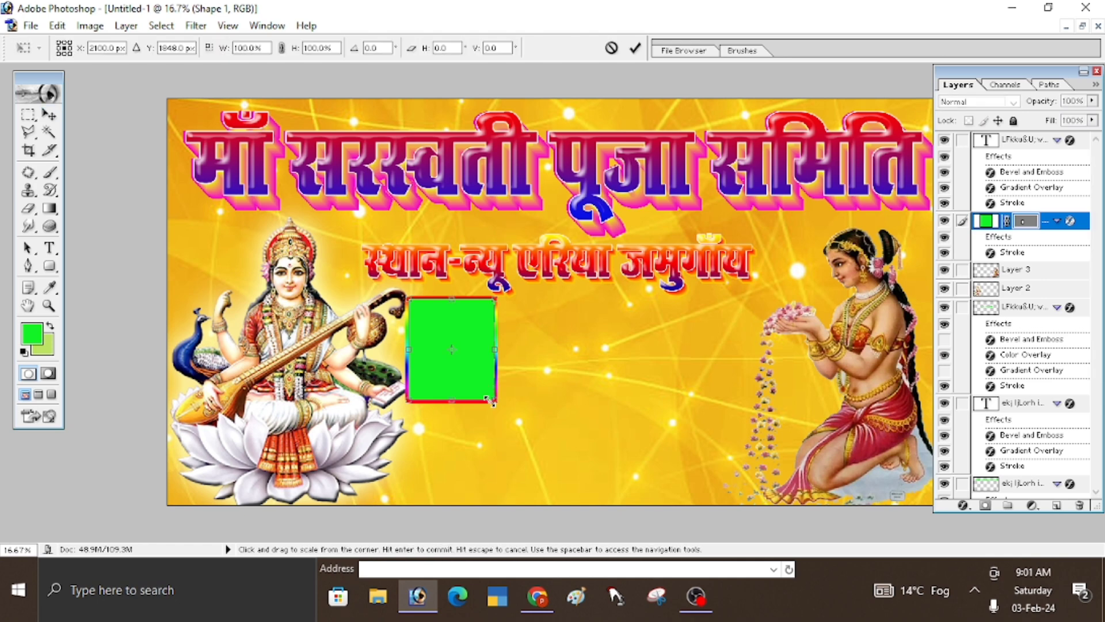
{"action": "left_click_drag", "start_coordinate": [492, 402], "coordinate": [487, 396]}
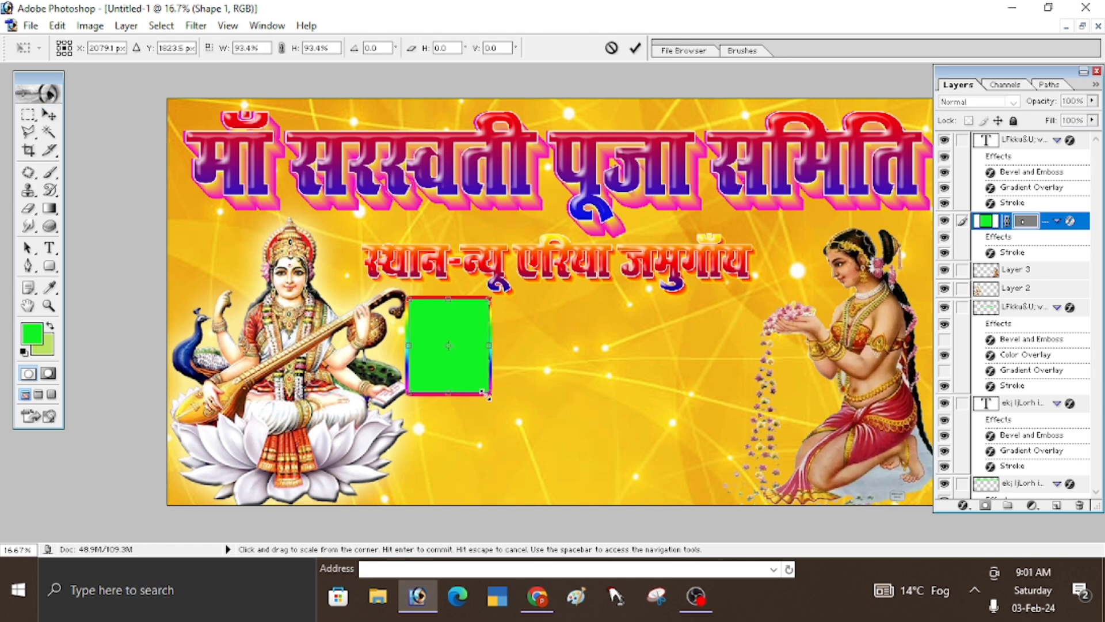
{"action": "key", "text": "Return"}
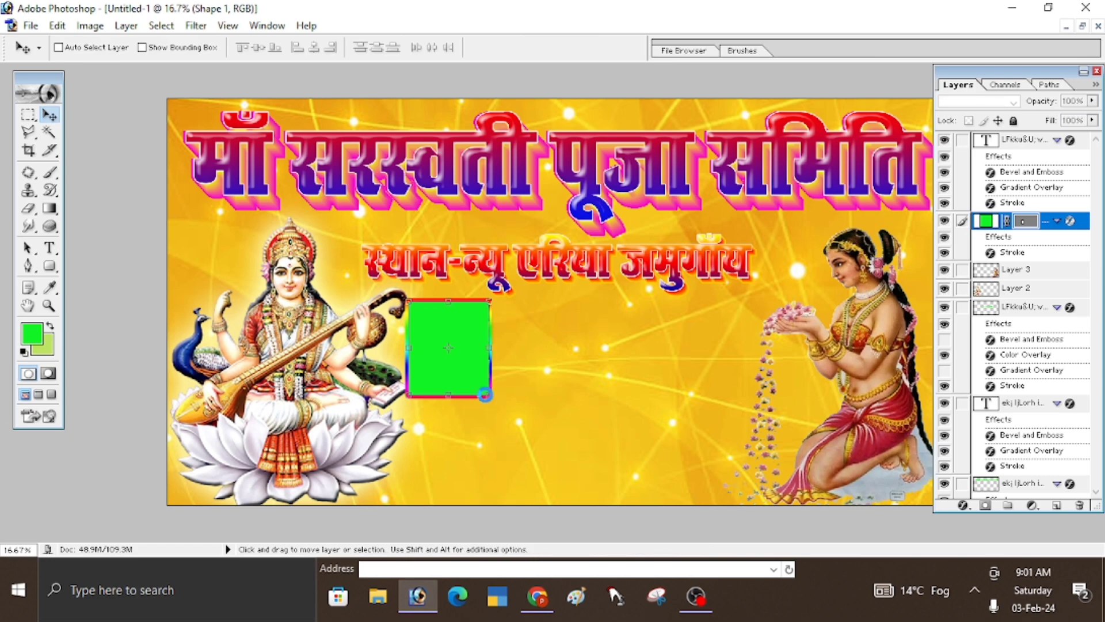
Duplicate the green rectangle to its right, align it with the original and nudge it to leave a narrow gap.
{"action": "left_click_drag", "start_coordinate": [444, 353], "coordinate": [531, 357]}
{"action": "key", "text": "Up"}
{"action": "key", "text": "Up"}
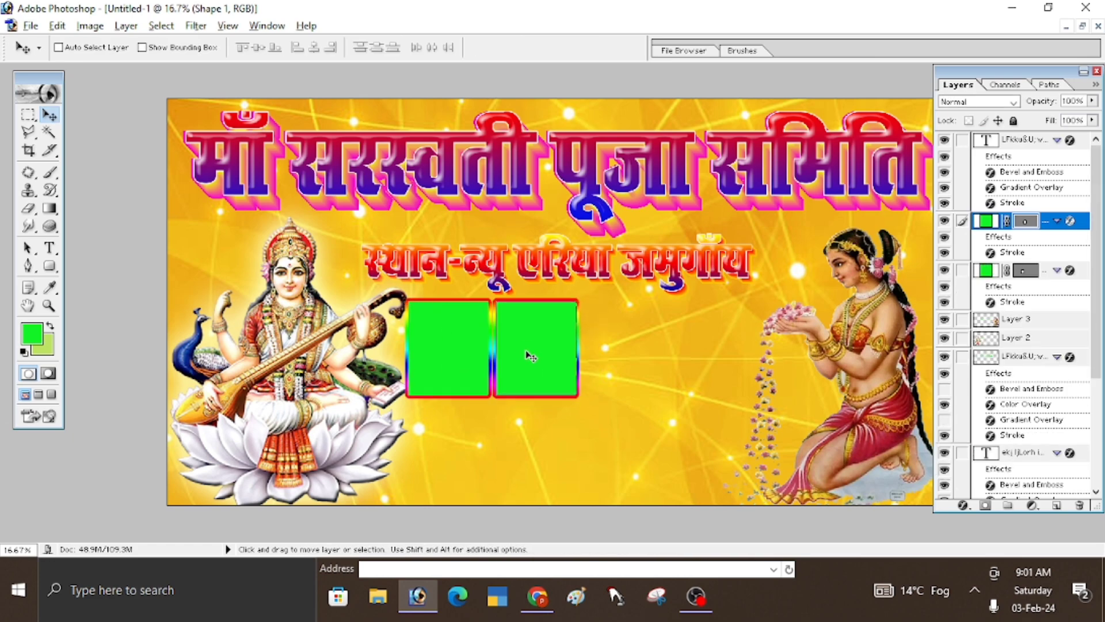
{"action": "key", "text": "Right"}
{"action": "key", "text": "Right"}
{"action": "key", "text": "Right"}
{"action": "key", "text": "Right"}
{"action": "key", "text": "Right"}
{"action": "key", "text": "Right"}
{"action": "key", "text": "Right"}
{"action": "key", "text": "Right"}
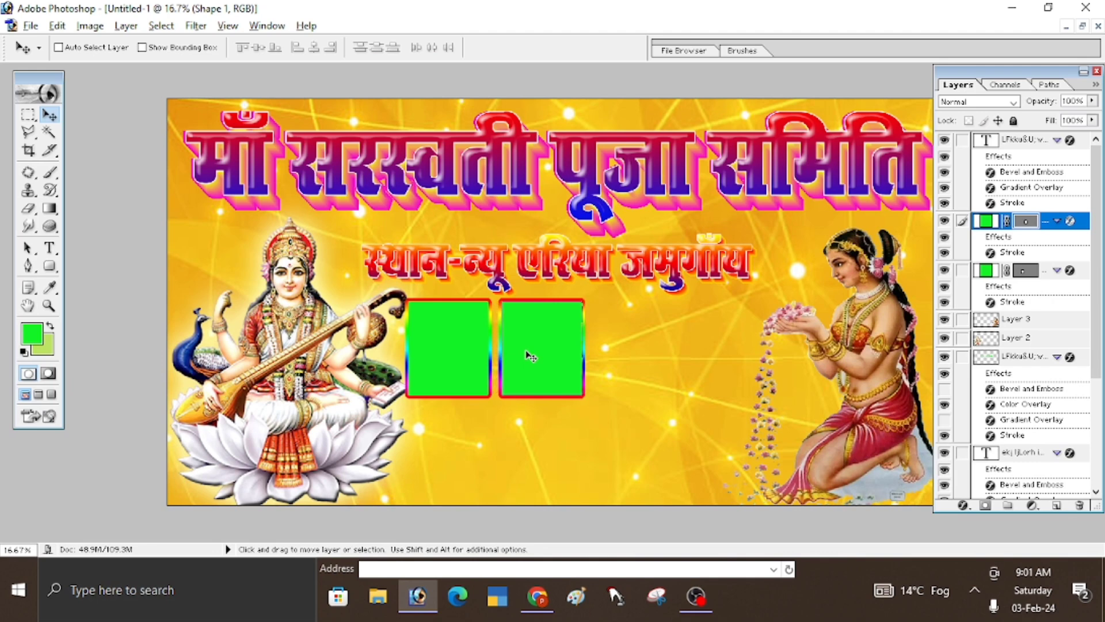
Add a third green rectangle by duplicating the second to its right, aligned in the row with a narrow gap.
{"action": "left_click_drag", "start_coordinate": [528, 356], "coordinate": [608, 349]}
{"action": "key", "text": "Right"}
{"action": "key", "text": "Right"}
{"action": "key", "text": "Right"}
{"action": "key", "text": "Right"}
{"action": "key", "text": "Right"}
{"action": "key", "text": "Right"}
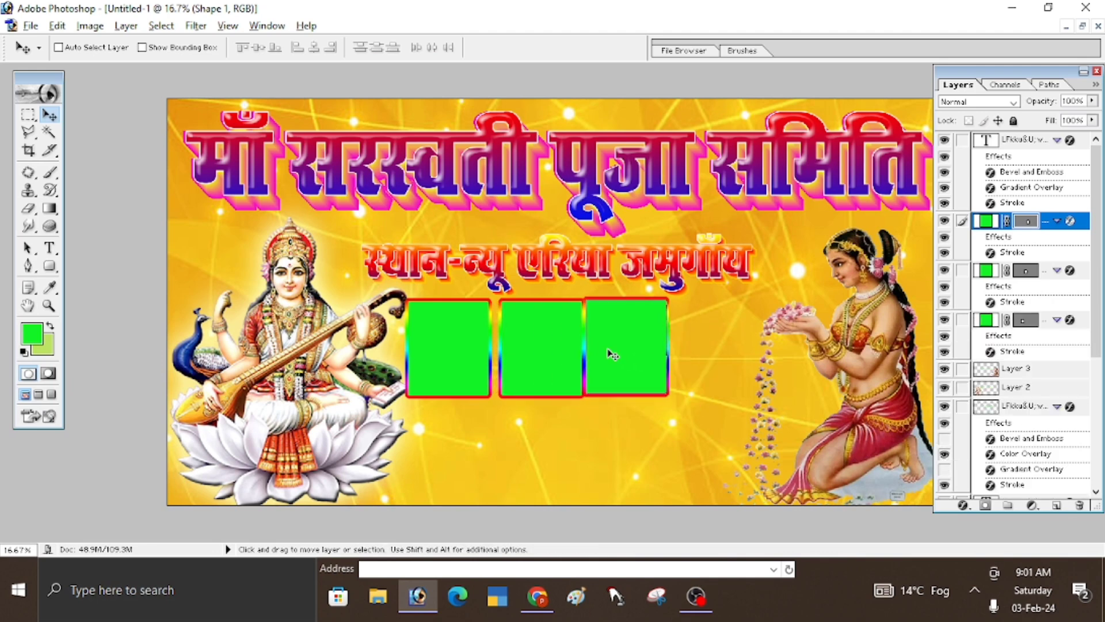
{"action": "key", "text": "Right"}
{"action": "key", "text": "Right"}
{"action": "key", "text": "Right"}
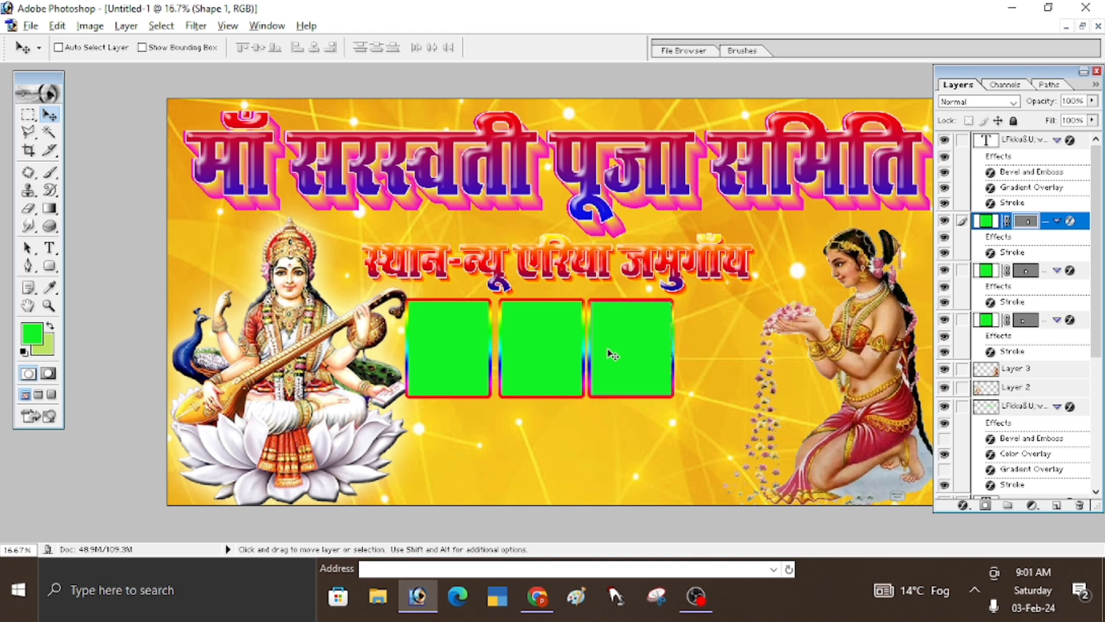
Duplicate the third green rectangle to its right as a fourth box, aligned in the row with a narrow gap.
{"action": "left_click_drag", "start_coordinate": [612, 355], "coordinate": [693, 355]}
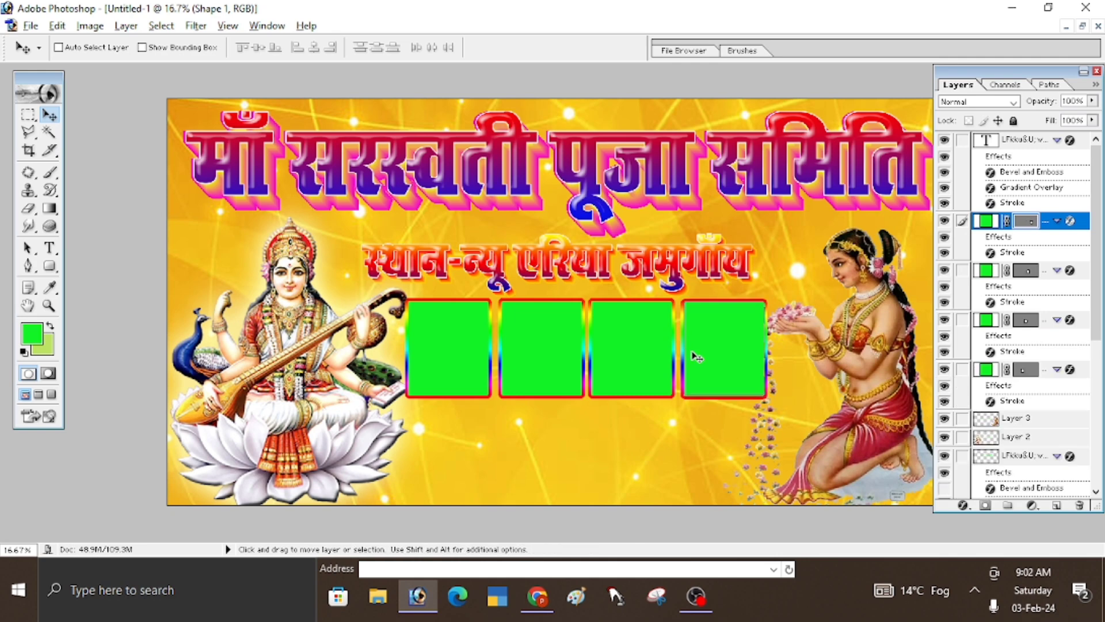
{"action": "key", "text": "Left"}
{"action": "key", "text": "Left"}
Duplicate the fourth green rectangle to start a second row below the first box, nudged into alignment with a narrow gap.
{"action": "left_click_drag", "start_coordinate": [700, 363], "coordinate": [427, 462]}
{"action": "key", "text": "Up"}
{"action": "key", "text": "Up"}
{"action": "key", "text": "Up"}
{"action": "key", "text": "Up"}
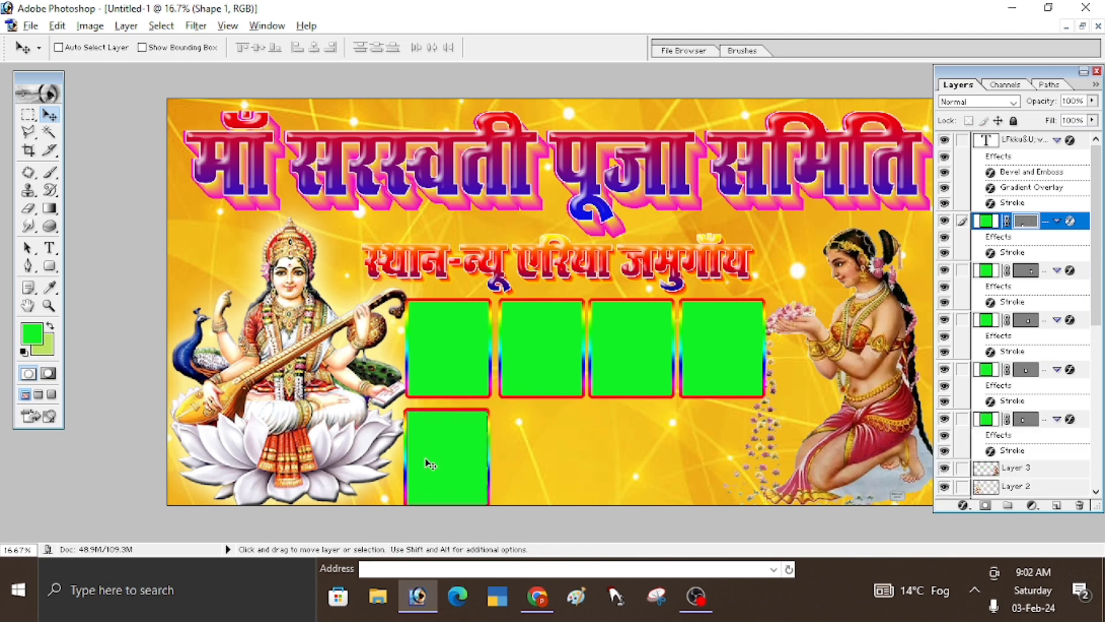
{"action": "key", "text": "Up"}
{"action": "key", "text": "Right"}
{"action": "key", "text": "Right"}
Complete the second row with three more rectangle duplicates placed side by side with narrow gaps beneath the upper boxes.
{"action": "left_click_drag", "start_coordinate": [429, 464], "coordinate": [521, 465]}
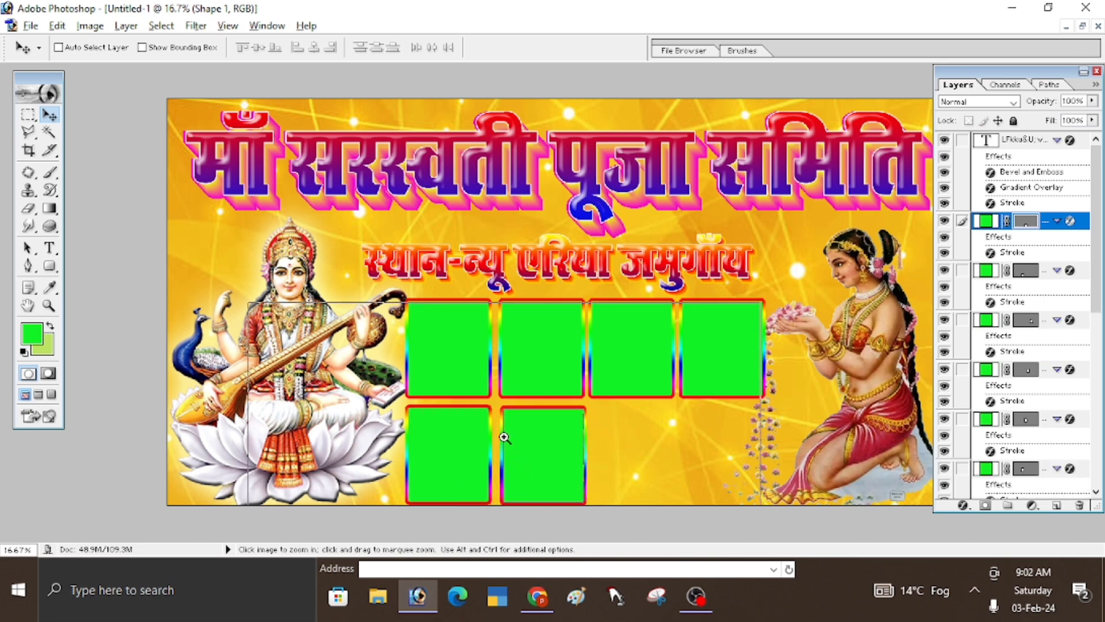
{"action": "left_click", "coordinate": [507, 440], "text": "ctrl"}
{"action": "left_click_drag", "start_coordinate": [507, 441], "coordinate": [661, 437]}
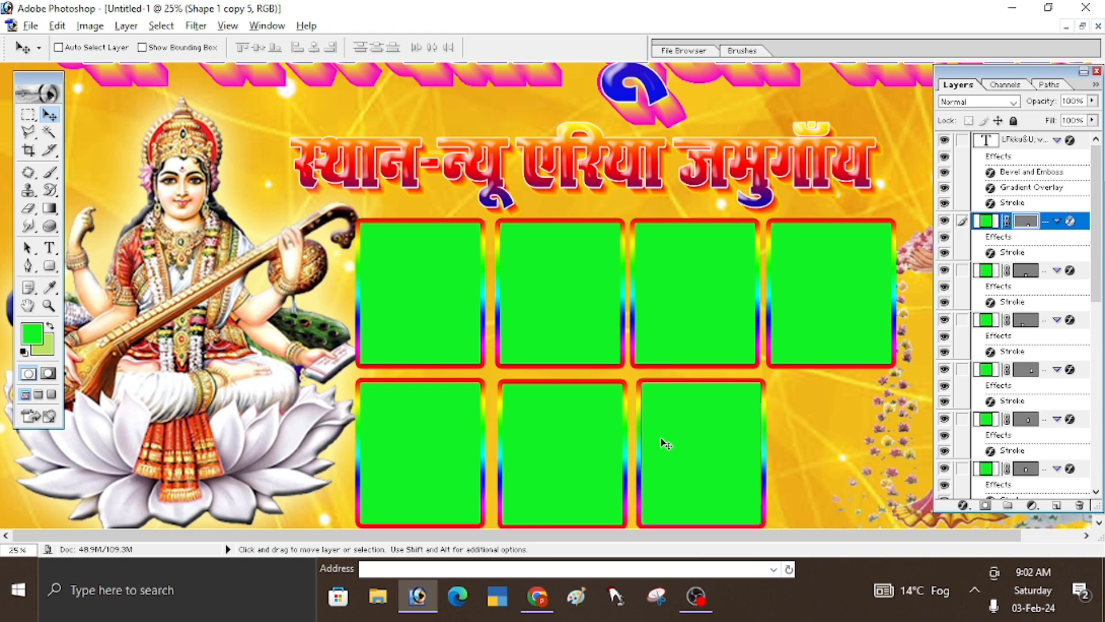
{"action": "left_click_drag", "start_coordinate": [688, 432], "coordinate": [827, 429]}
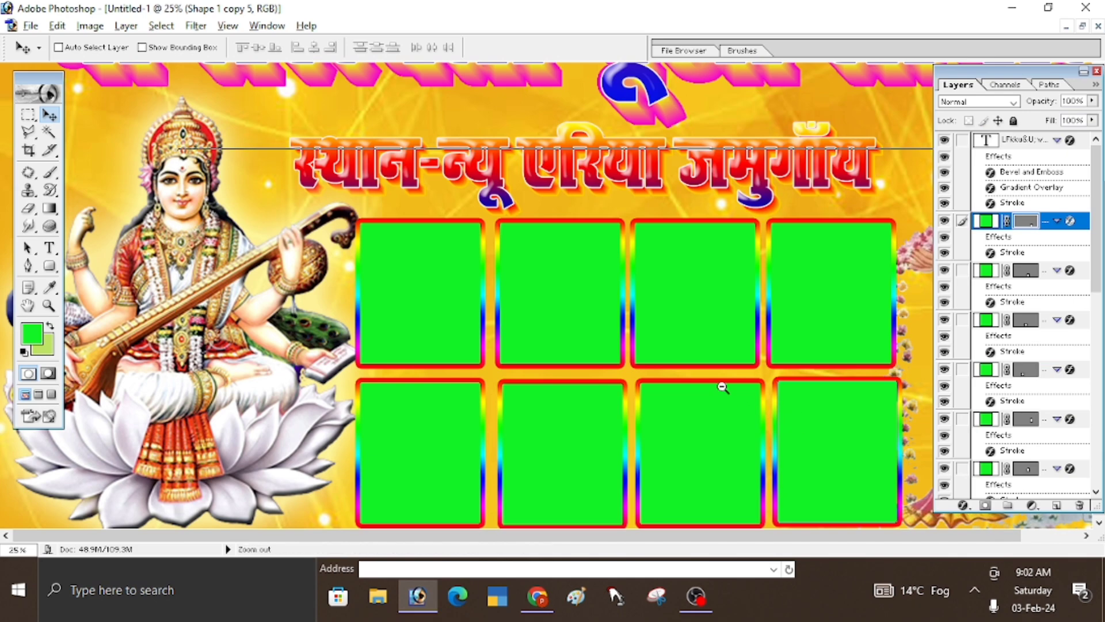
{"action": "key", "text": "ctrl+minus"}
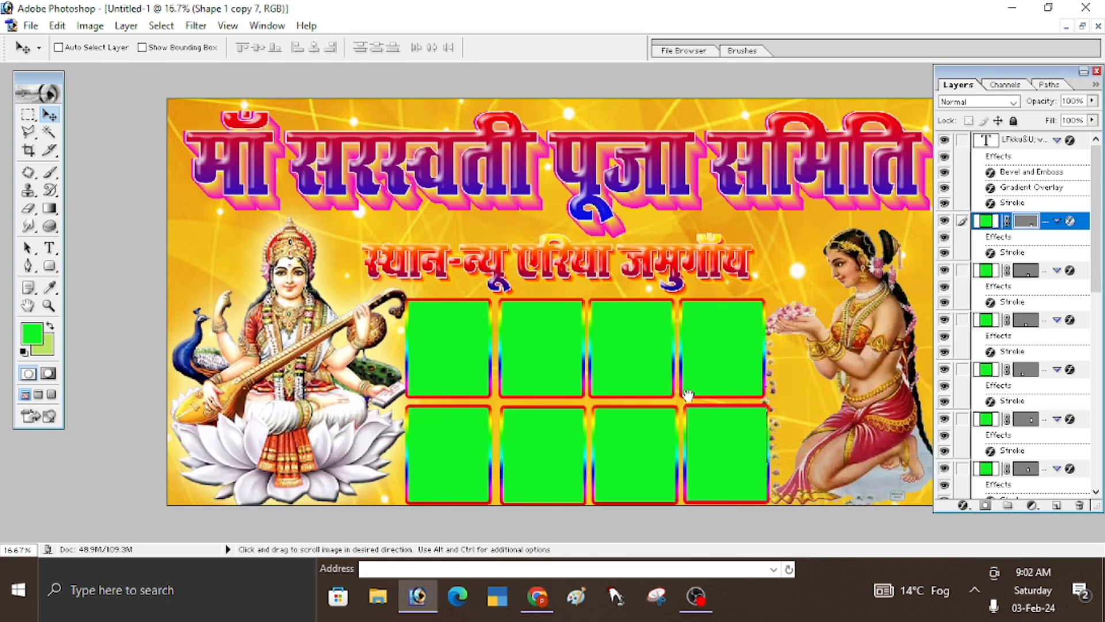
Find the photoshop folder for opening files and select the portraits 1.jpeg and 4a5c2f2a828314d79432bb91afeb3ef3.jpg.
{"action": "left_click", "coordinate": [1082, 26]}
{"action": "key", "text": "ctrl+o"}
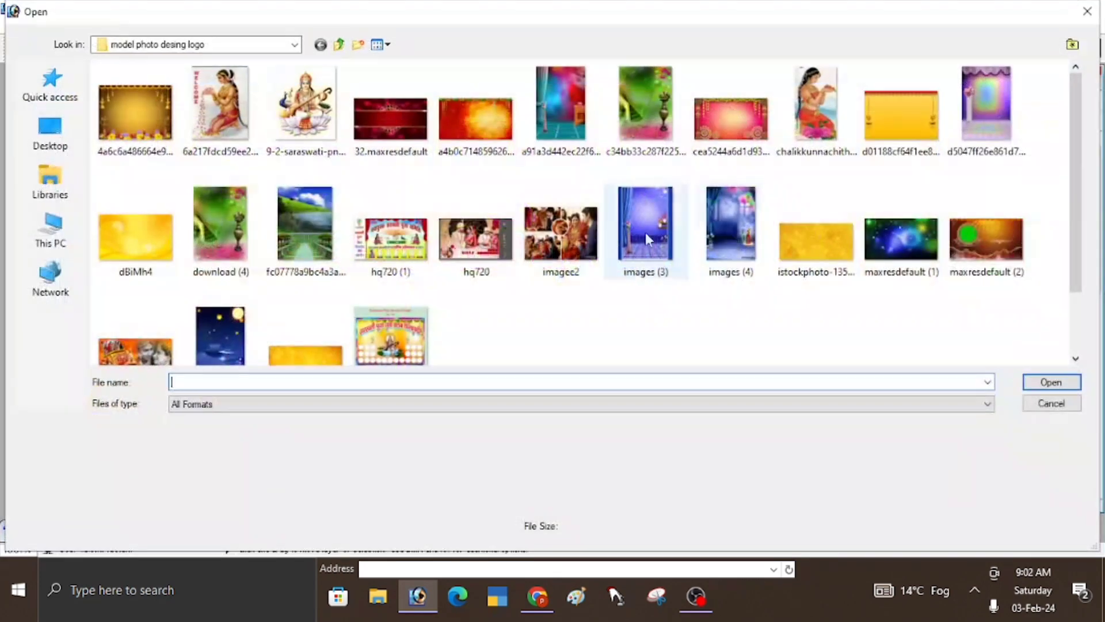
{"action": "left_click", "coordinate": [361, 148]}
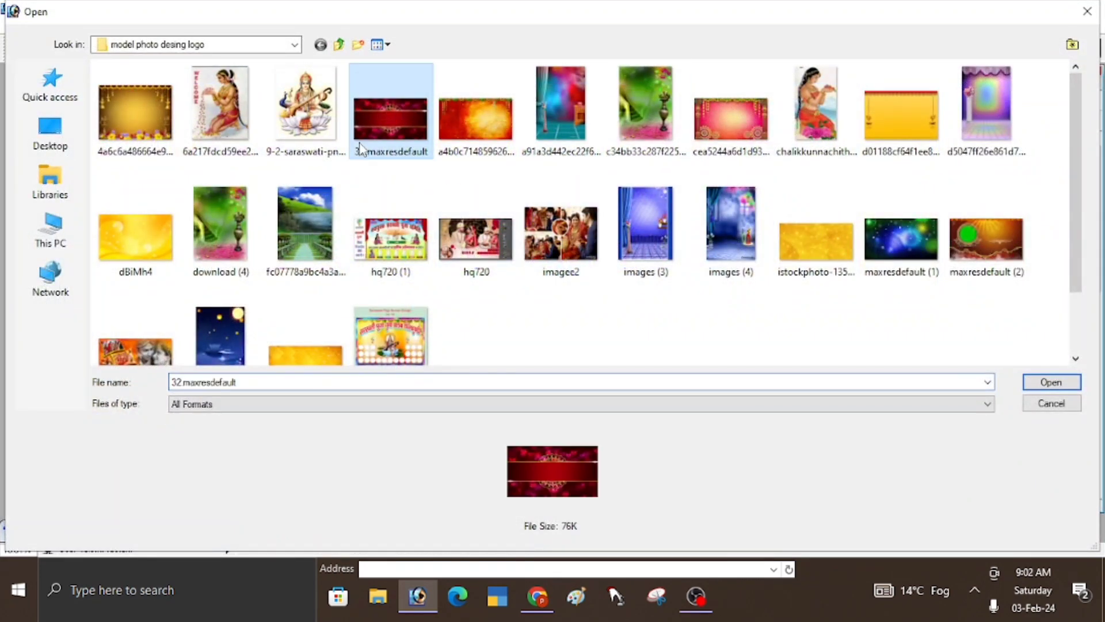
{"action": "left_click", "coordinate": [339, 45]}
{"action": "left_click", "coordinate": [419, 291]}
{"action": "left_click", "coordinate": [628, 302], "text": "ctrl"}
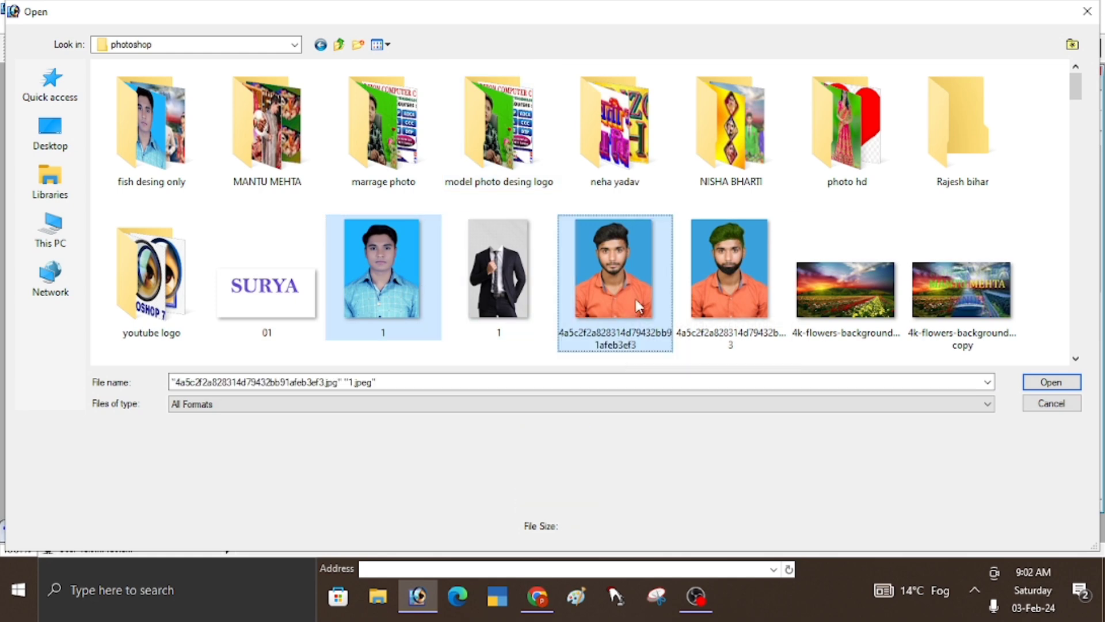
Add 81kwlfVUK-L._SY741_.jpg, the Beautiful-South-Actress, desktop-wallpaper-nayanthara and gettyimages-824608480 portraits to the file selection and open them all.
{"action": "left_click_drag", "start_coordinate": [1077, 95], "coordinate": [1074, 171]}
{"action": "left_click", "coordinate": [151, 173], "text": "ctrl"}
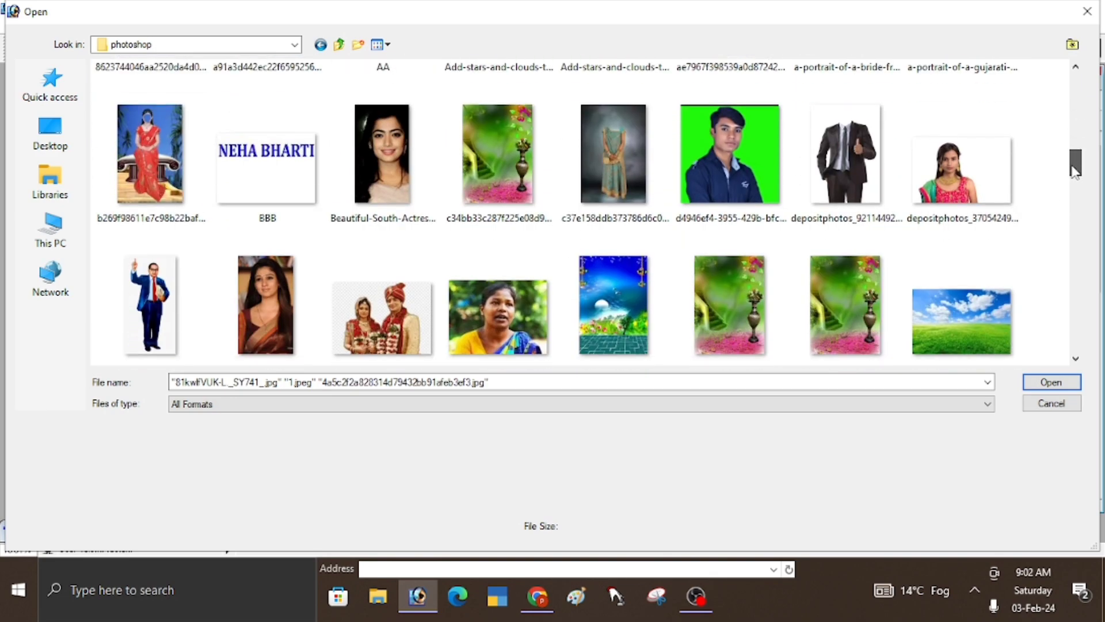
{"action": "left_click", "coordinate": [388, 187], "text": "ctrl"}
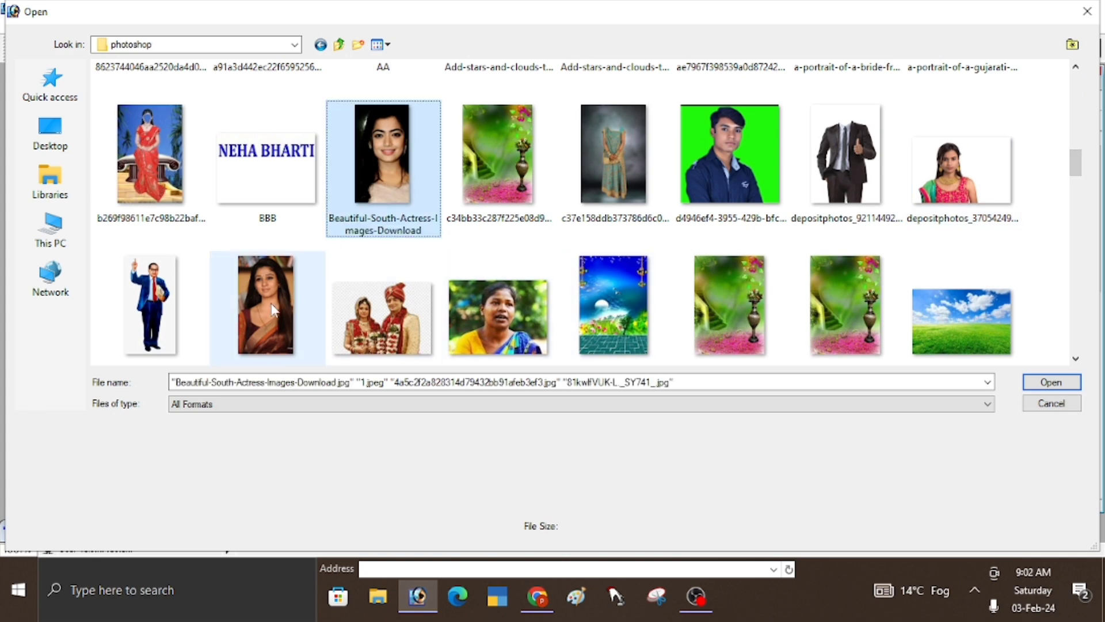
{"action": "left_click", "coordinate": [274, 308], "text": "ctrl"}
{"action": "left_click_drag", "start_coordinate": [1075, 171], "coordinate": [1075, 199]}
{"action": "left_click", "coordinate": [267, 302], "text": "ctrl"}
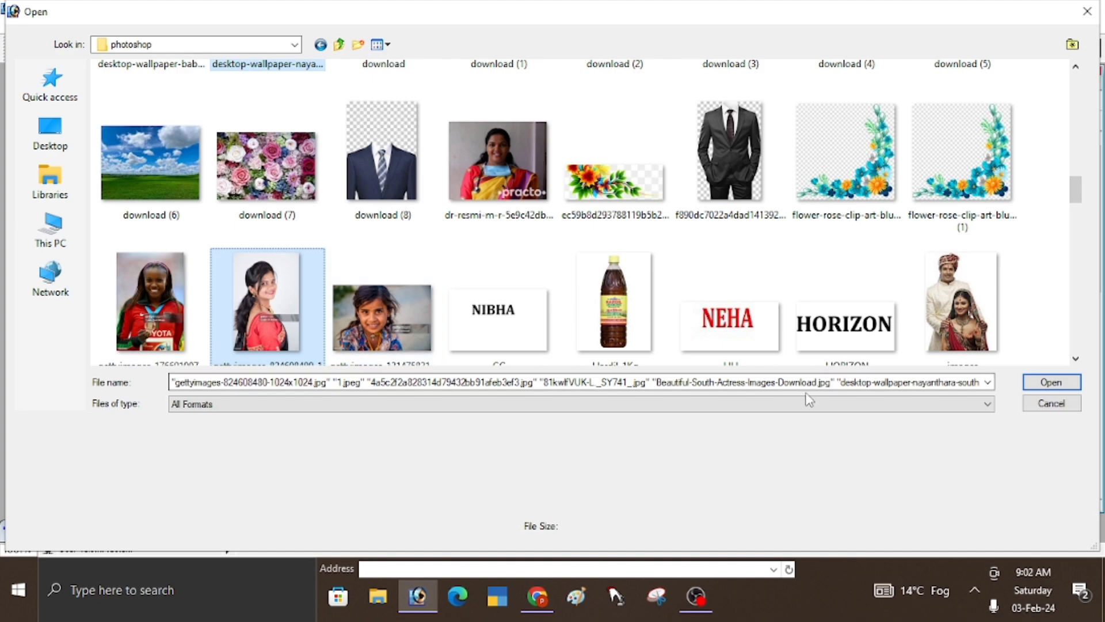
{"action": "left_click", "coordinate": [1051, 383]}
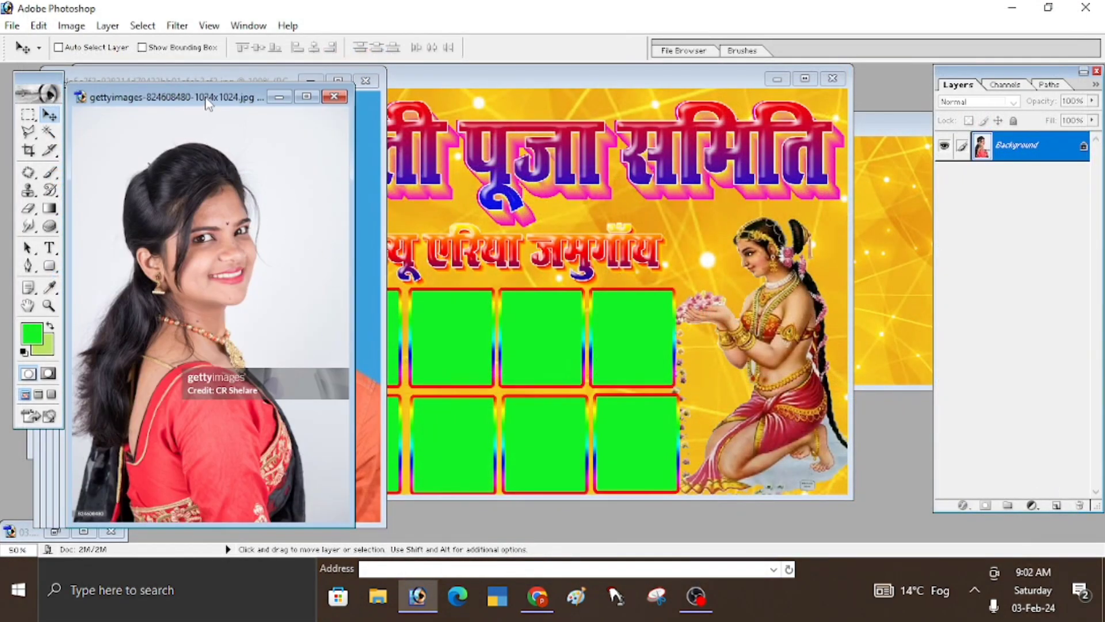
Copy the gettyimages portrait into the banner directly above the Shape 1 layer, over the first box of the upper row.
{"action": "left_click", "coordinate": [497, 320]}
{"action": "left_click_drag", "start_coordinate": [435, 78], "coordinate": [649, 69]}
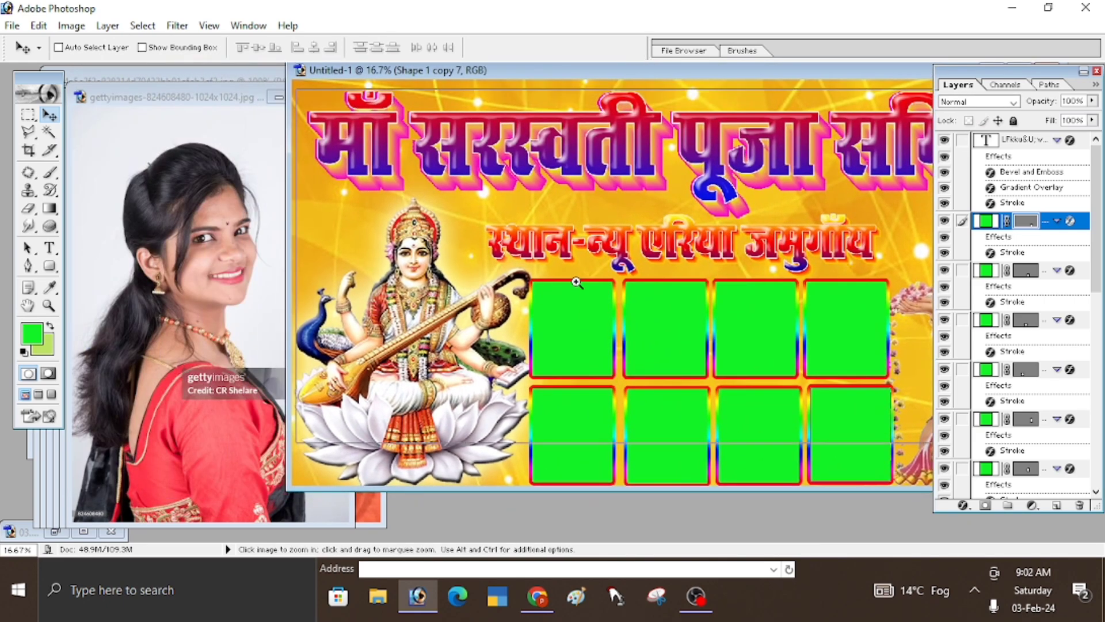
{"action": "left_click", "coordinate": [578, 282], "text": "ctrl"}
{"action": "left_click_drag", "start_coordinate": [726, 309], "coordinate": [645, 149]}
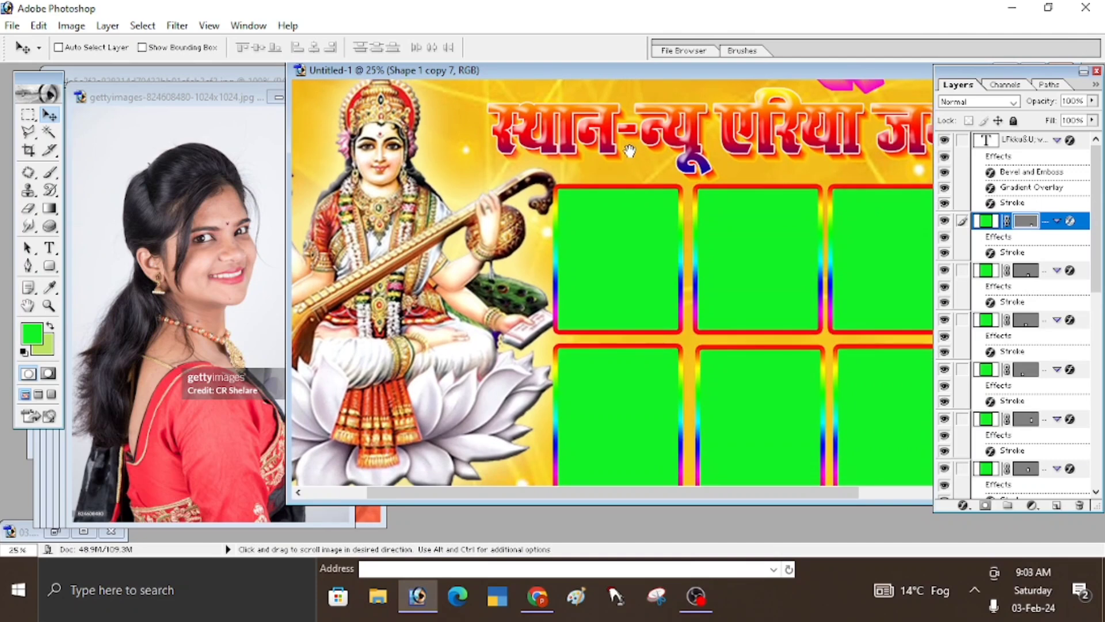
{"action": "right_click", "coordinate": [599, 232]}
{"action": "left_click", "coordinate": [642, 242]}
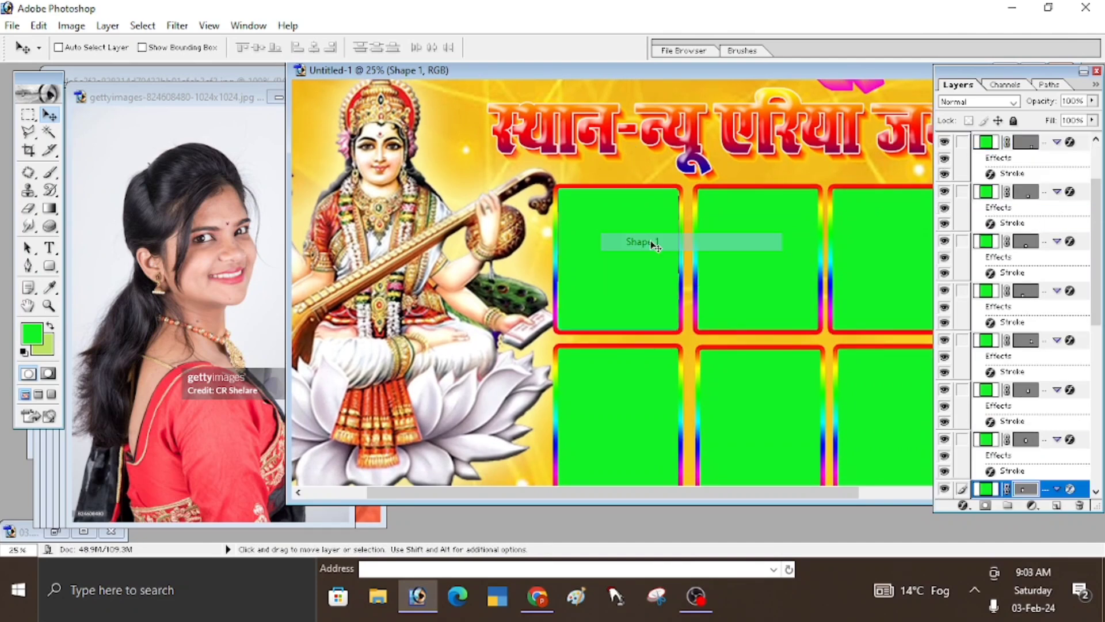
{"action": "left_click", "coordinate": [185, 216]}
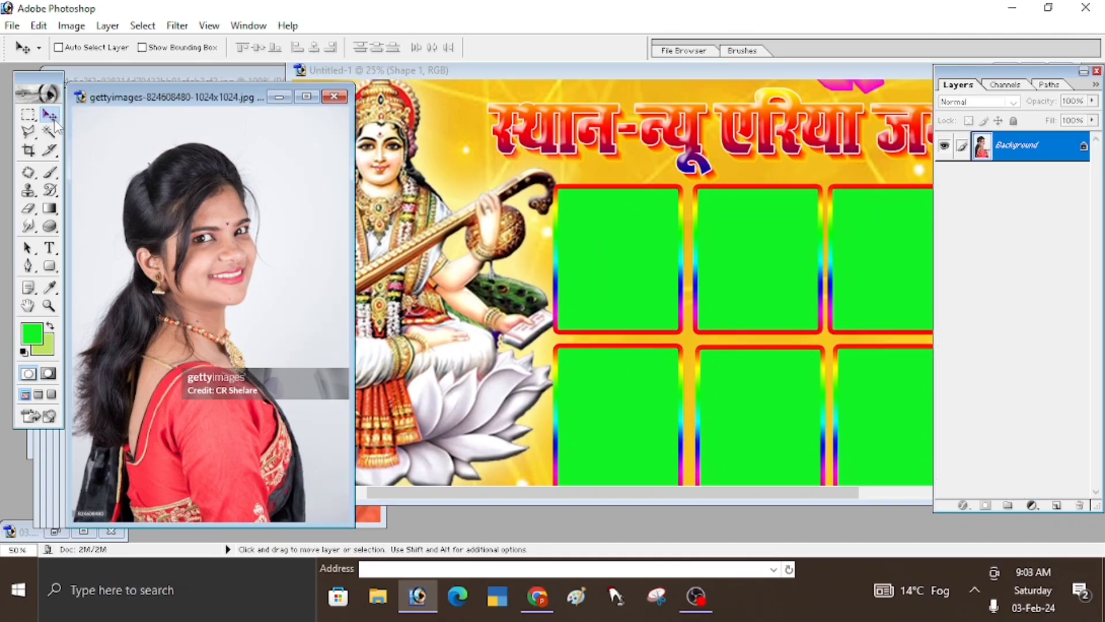
{"action": "left_click_drag", "start_coordinate": [147, 236], "coordinate": [601, 240]}
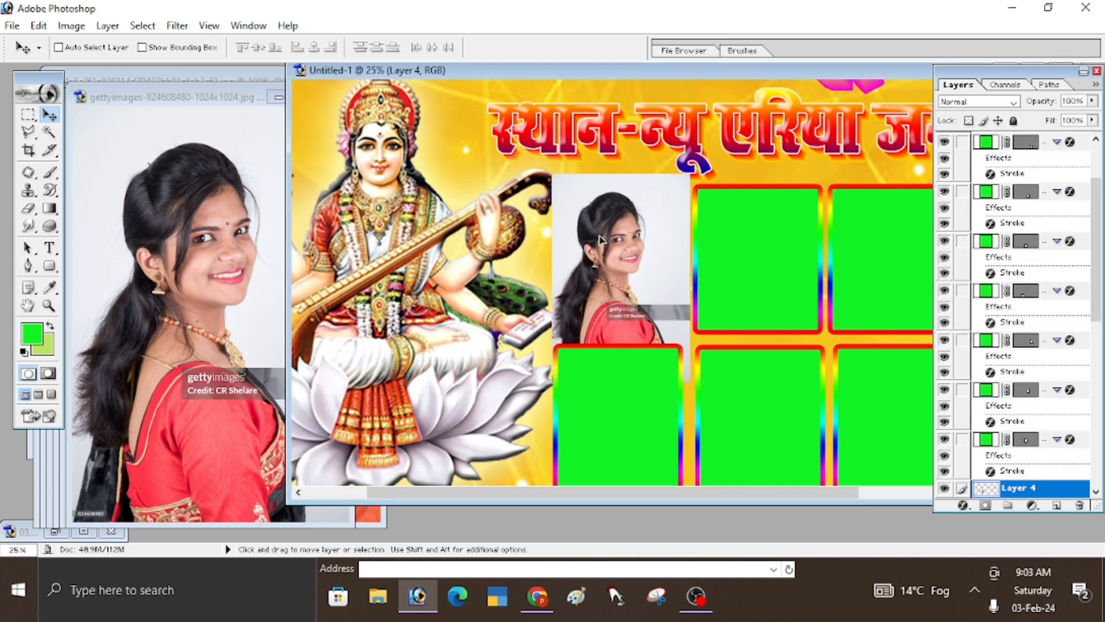
Scale the copied portrait proportionally to 91.3% and position it over the first box of the upper row.
{"action": "double_click", "coordinate": [672, 69]}
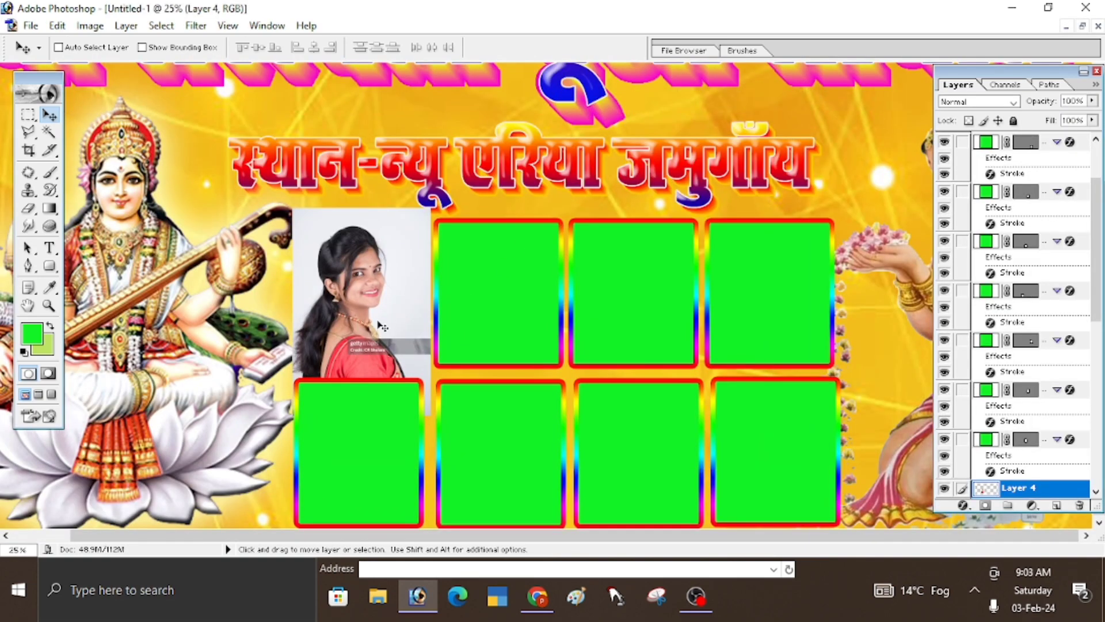
{"action": "left_click_drag", "start_coordinate": [377, 321], "coordinate": [374, 315]}
{"action": "key", "text": "ctrl+t"}
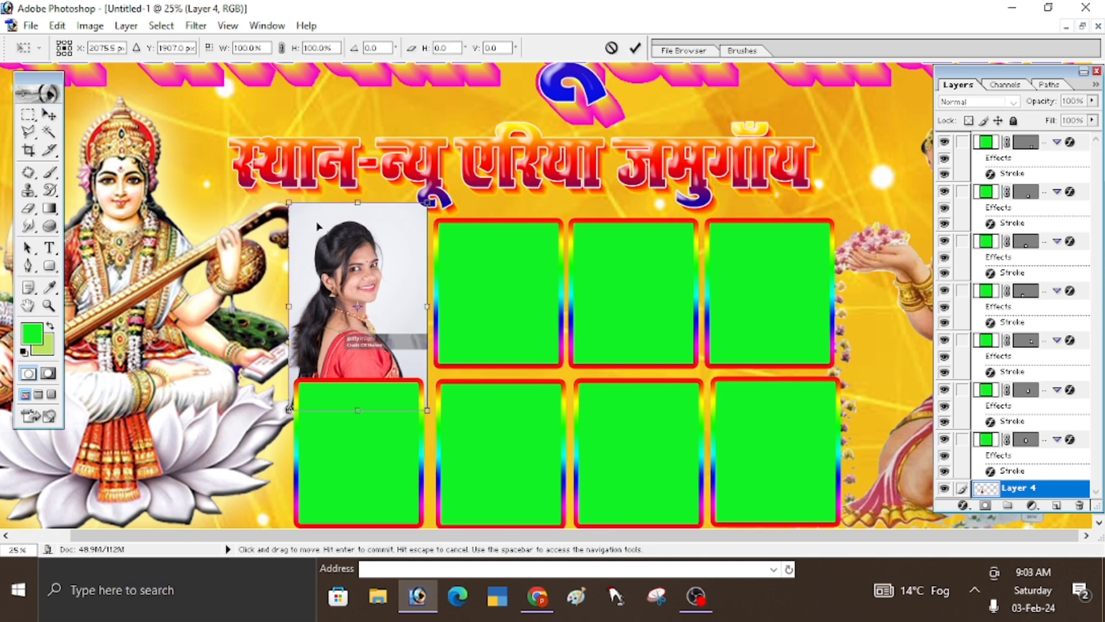
{"action": "left_click_drag", "start_coordinate": [291, 202], "coordinate": [297, 212]}
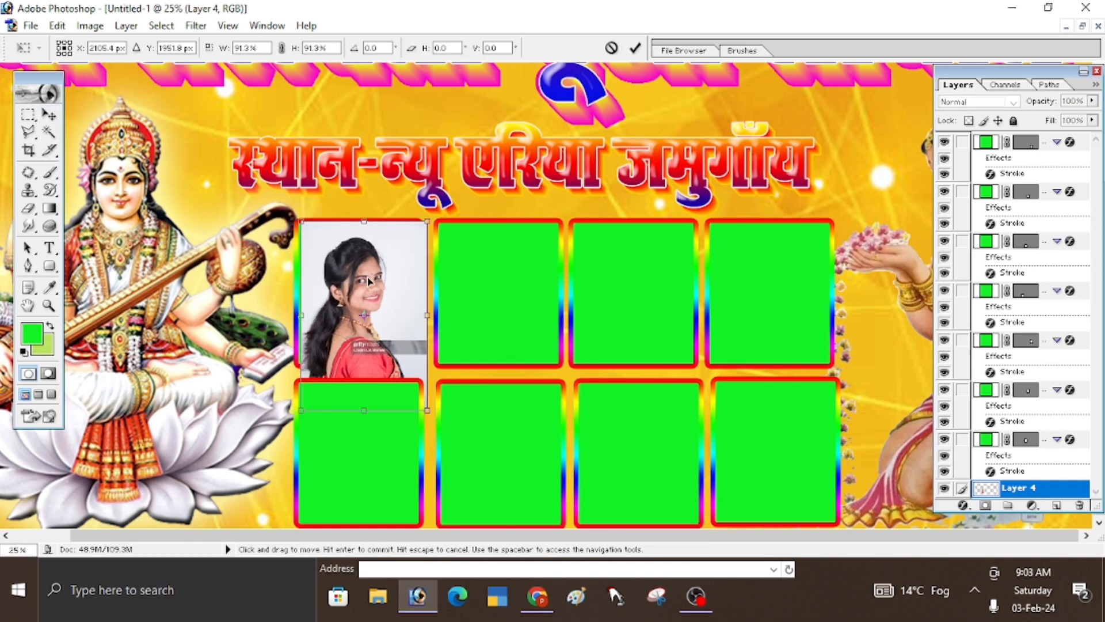
{"action": "left_click_drag", "start_coordinate": [362, 269], "coordinate": [360, 262]}
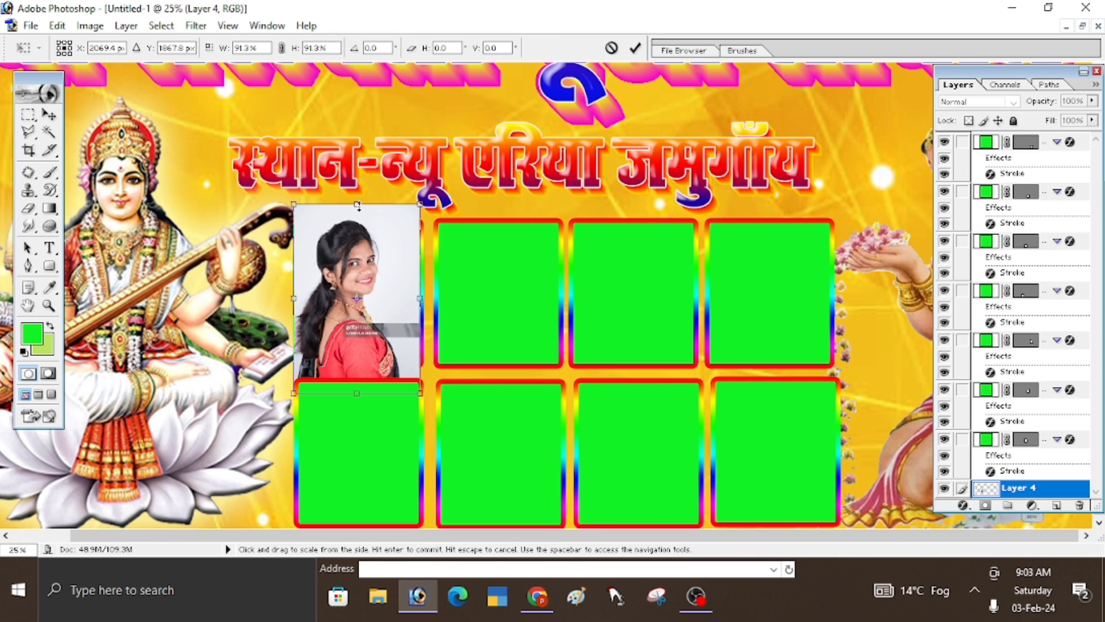
{"action": "key", "text": "Return"}
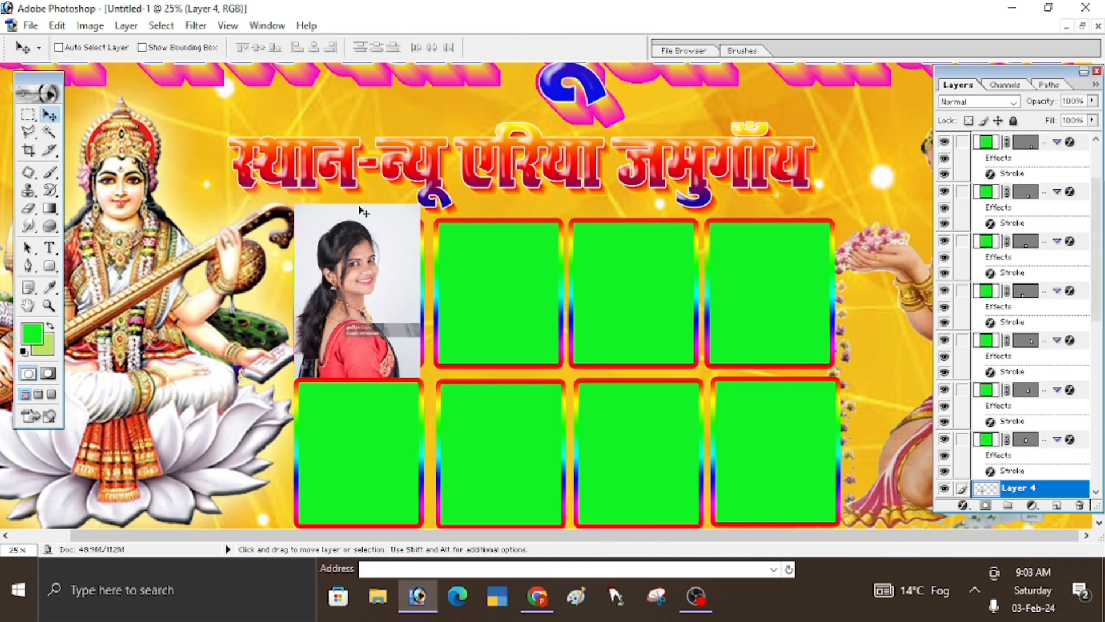
{"action": "left_click_drag", "start_coordinate": [370, 261], "coordinate": [366, 250]}
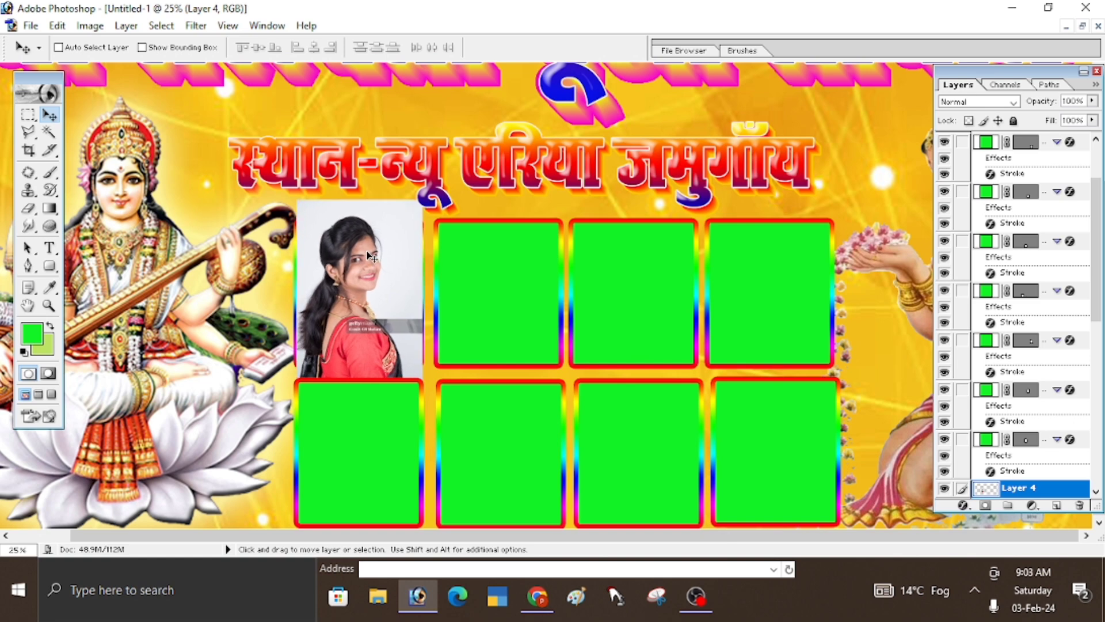
Clip the portrait to the first green rectangle by grouping it with the layer below and nudge it down within the frame.
{"action": "key", "text": "alt"}
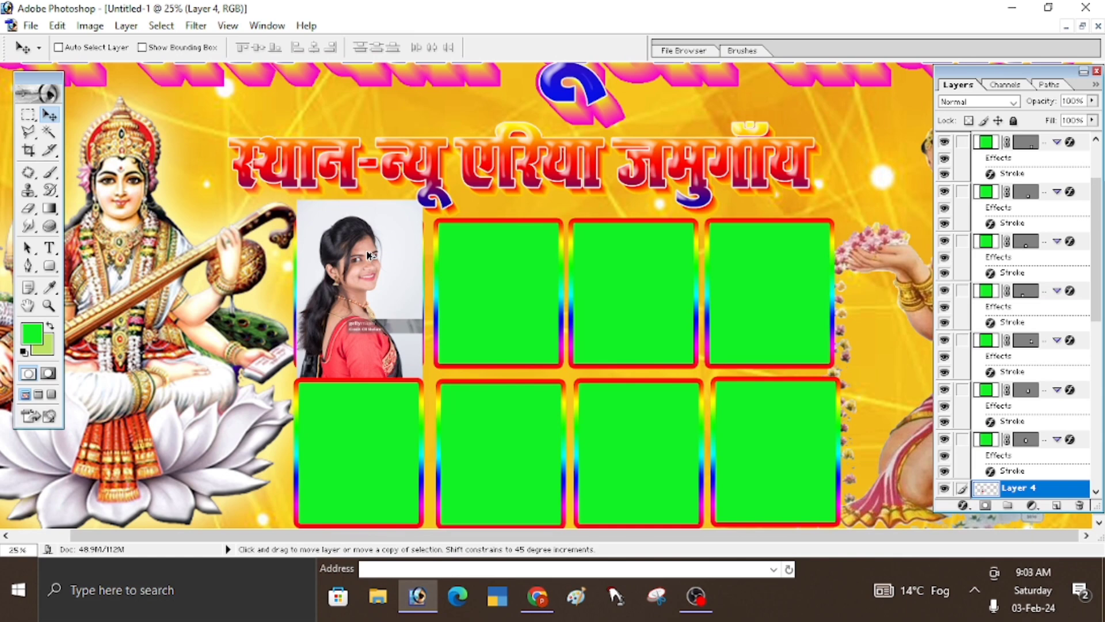
{"action": "key", "text": "ctrl+g"}
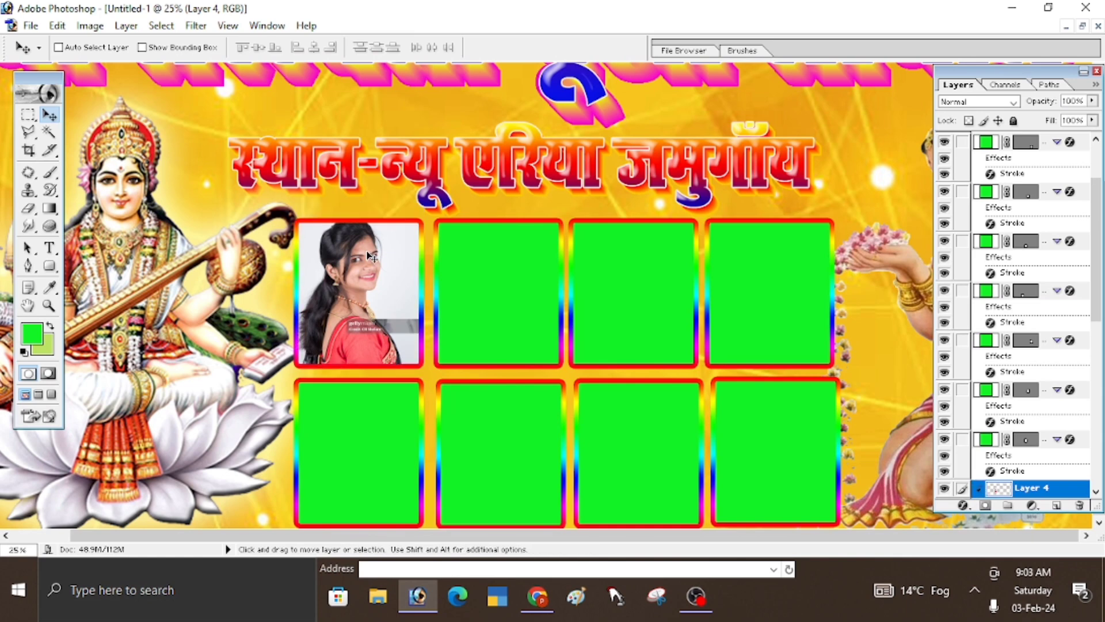
{"action": "key", "text": "Down"}
{"action": "key", "text": "Down"}
{"action": "key", "text": "Down"}
{"action": "key", "text": "Down"}
{"action": "key", "text": "Down"}
{"action": "key", "text": "Down"}
{"action": "key", "text": "Down"}
{"action": "key", "text": "Down"}
{"action": "key", "text": "Down"}
{"action": "key", "text": "Down"}
{"action": "key", "text": "Down"}
{"action": "key", "text": "Down"}
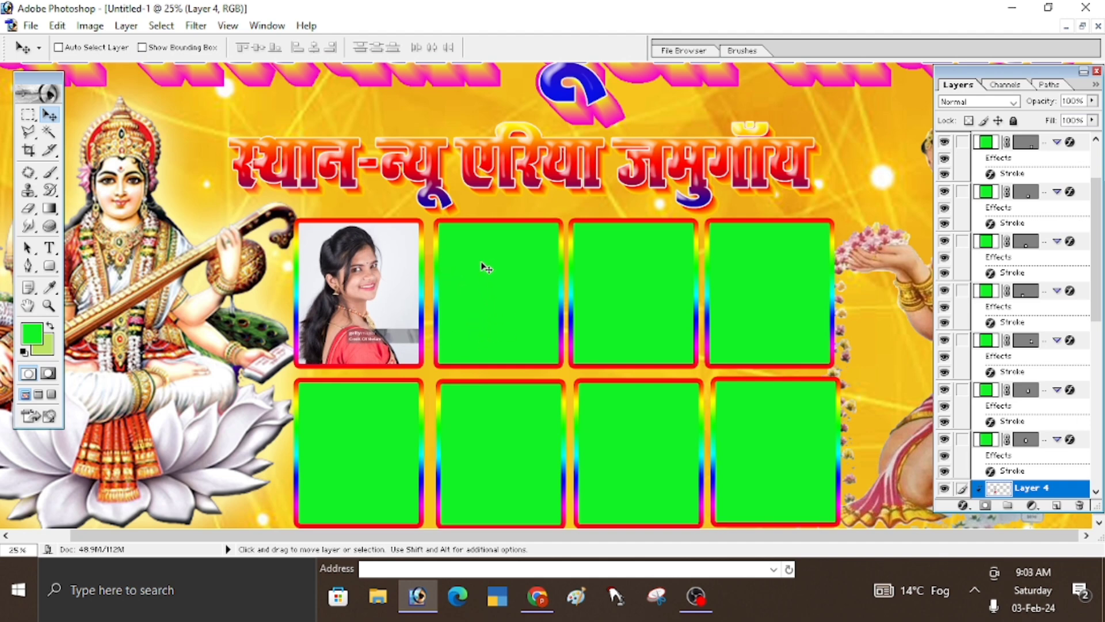
Select the Shape 1 copy layer, close the gettyimages photo and copy the desktop-wallpaper-nayanthara portrait into the banner over the second box.
{"action": "right_click", "coordinate": [480, 244]}
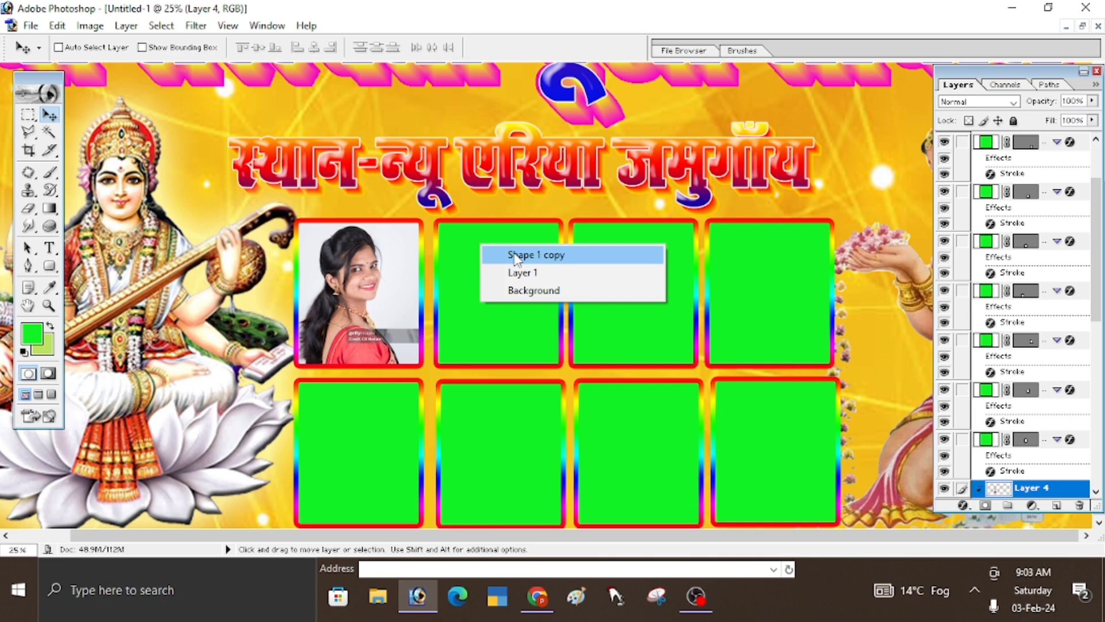
{"action": "left_click", "coordinate": [517, 256]}
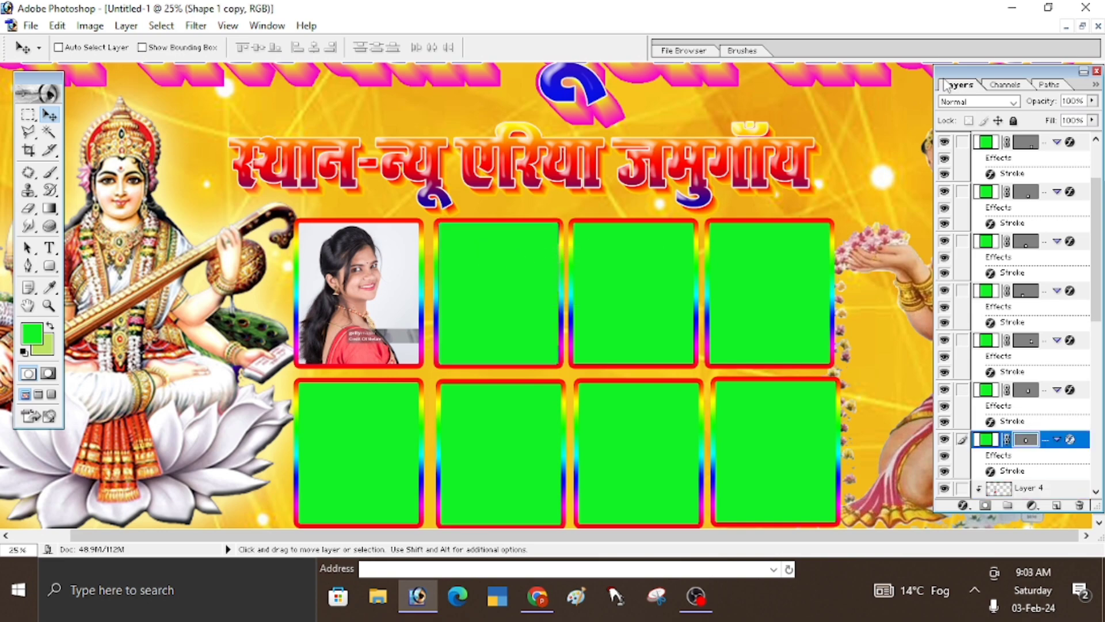
{"action": "left_click", "coordinate": [1083, 28]}
{"action": "left_click", "coordinate": [333, 104]}
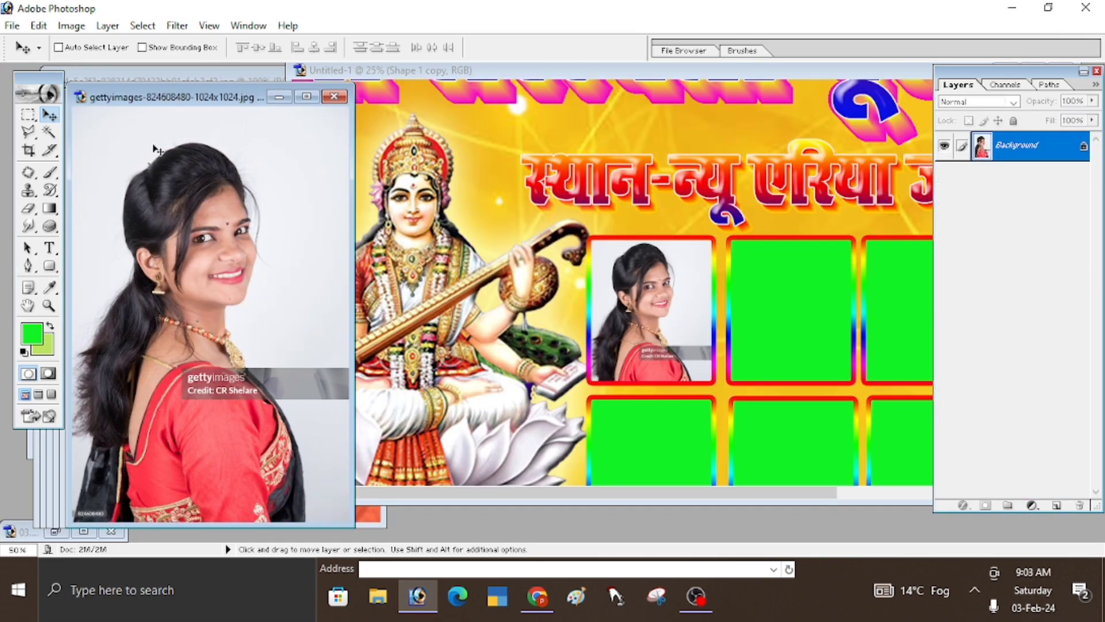
{"action": "left_click", "coordinate": [175, 250]}
{"action": "left_click_drag", "start_coordinate": [165, 232], "coordinate": [774, 300]}
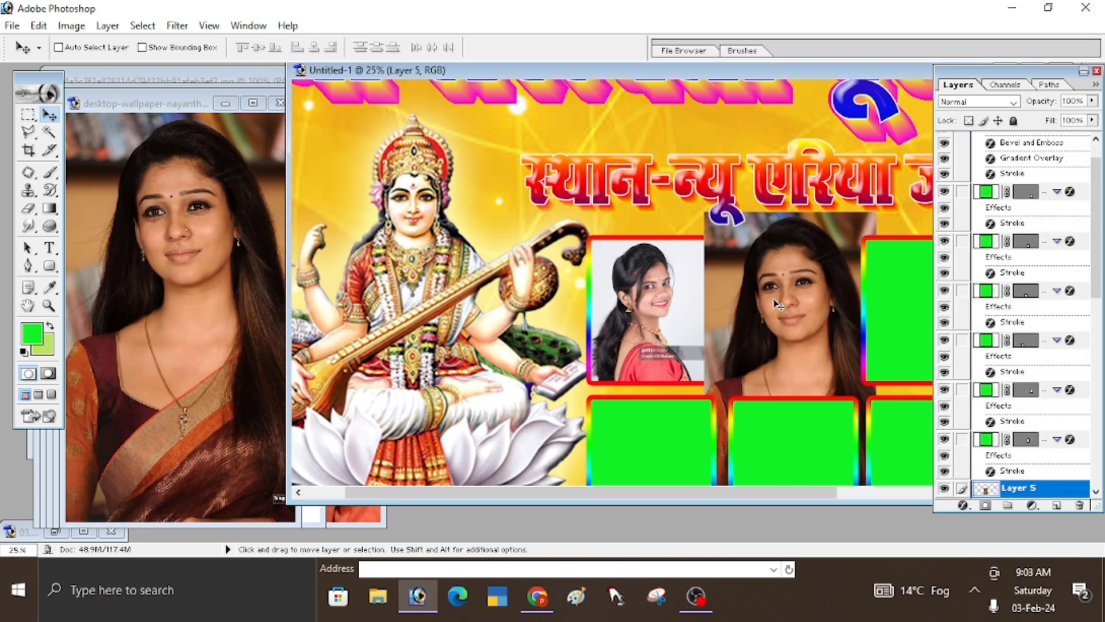
Scale the second portrait to 63.8%, move it over the second box and widen it to 76.0% to cover the frame.
{"action": "left_click_drag", "start_coordinate": [685, 377], "coordinate": [509, 340]}
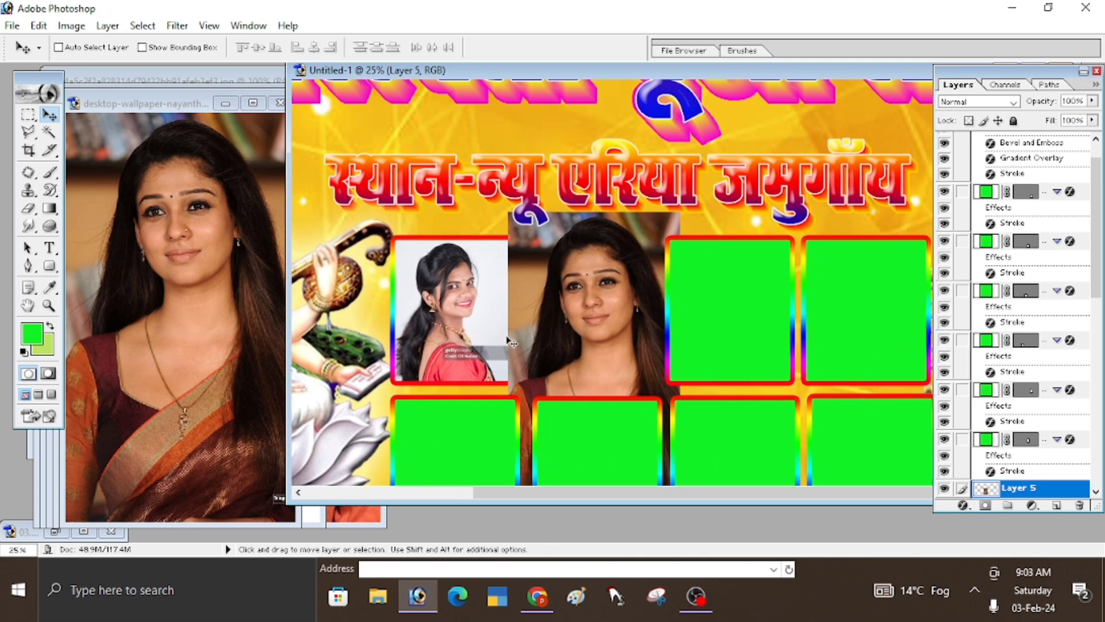
{"action": "key", "text": "ctrl+t"}
{"action": "left_click_drag", "start_coordinate": [508, 213], "coordinate": [571, 239]}
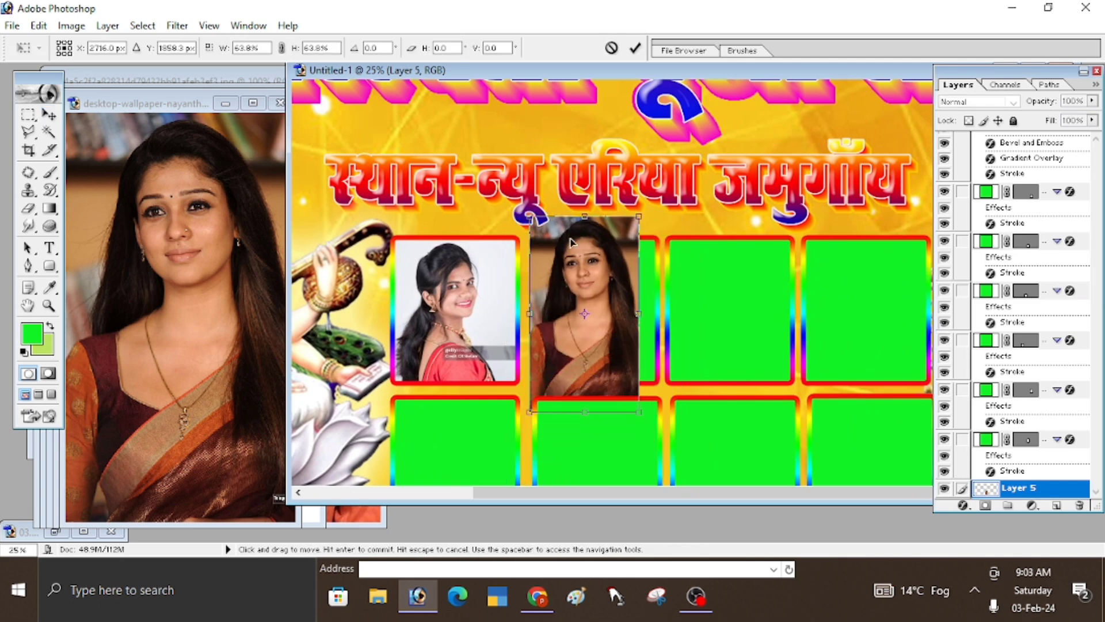
{"action": "left_click_drag", "start_coordinate": [636, 391], "coordinate": [658, 393]}
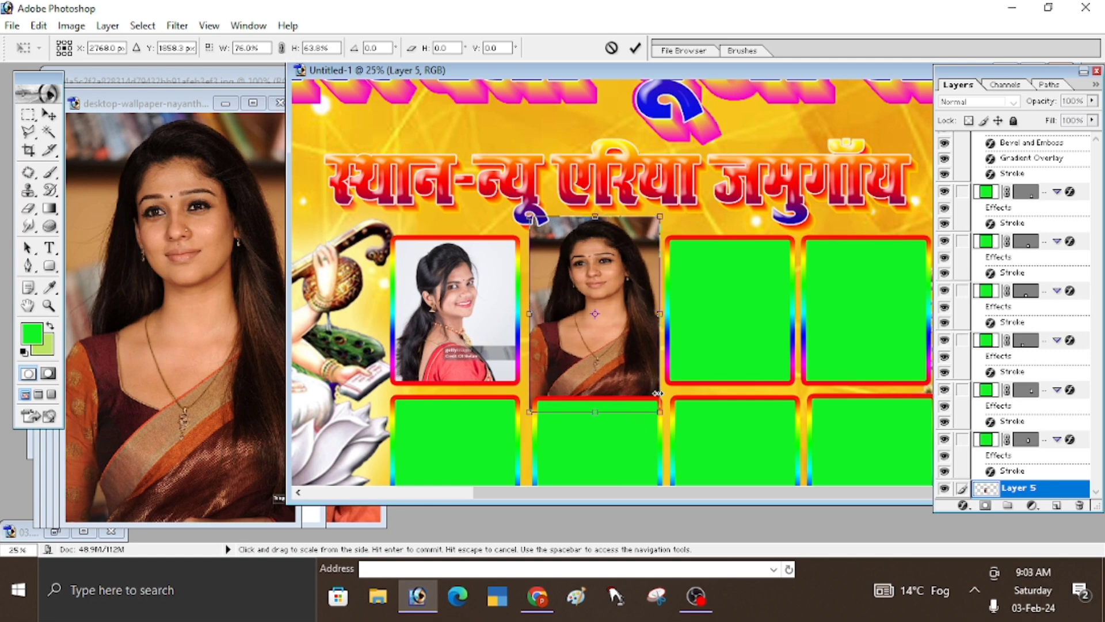
{"action": "key", "text": "Return"}
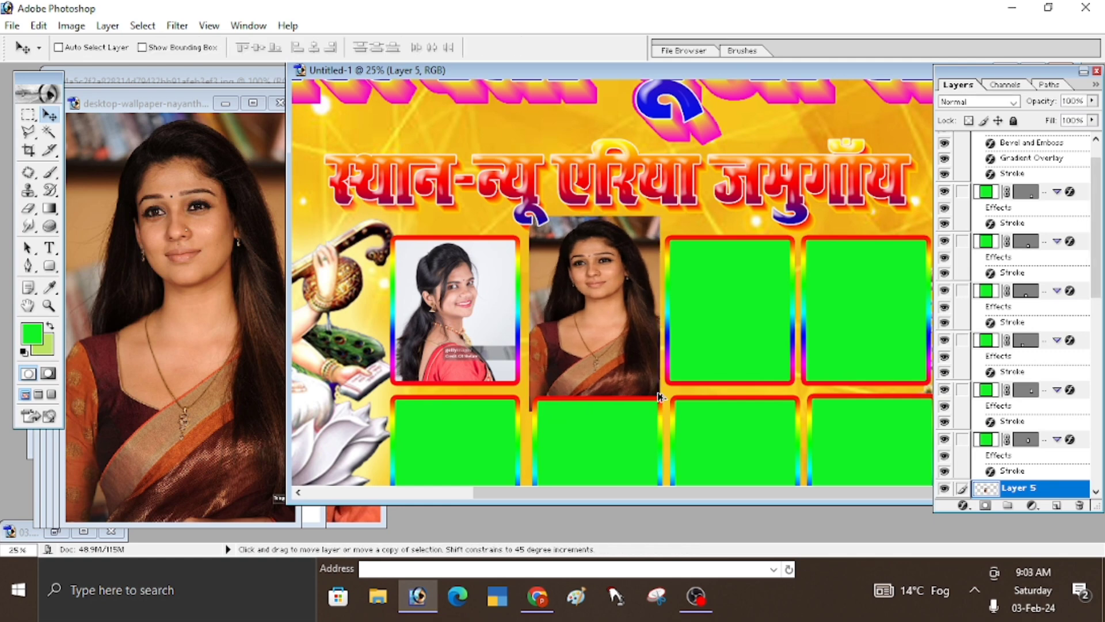
Clip the second portrait to the green rectangle below it and nudge it down within the second frame.
{"action": "key", "text": "ctrl+g"}
{"action": "key", "text": "Down"}
{"action": "key", "text": "Down"}
{"action": "key", "text": "Down"}
{"action": "key", "text": "Down"}
{"action": "key", "text": "Down"}
{"action": "key", "text": "Down"}
{"action": "key", "text": "Down"}
{"action": "key", "text": "Down"}
{"action": "key", "text": "Down"}
{"action": "key", "text": "Down"}
{"action": "key", "text": "Down"}
{"action": "key", "text": "Down"}
{"action": "key", "text": "Down"}
{"action": "key", "text": "Down"}
{"action": "key", "text": "Down"}
{"action": "key", "text": "Down"}
{"action": "key", "text": "Down"}
{"action": "key", "text": "Down"}
{"action": "key", "text": "Down"}
{"action": "key", "text": "Down"}
{"action": "key", "text": "Down"}
{"action": "key", "text": "Down"}
{"action": "key", "text": "Down"}
{"action": "key", "text": "Down"}
{"action": "key", "text": "Down"}
{"action": "key", "text": "Down"}
{"action": "key", "text": "Down"}
{"action": "key", "text": "Down"}
{"action": "key", "text": "Down"}
{"action": "key", "text": "Down"}
{"action": "key", "text": "Down"}
{"action": "key", "text": "Down"}
{"action": "key", "text": "Down"}
{"action": "key", "text": "Down"}
{"action": "key", "text": "Down"}
{"action": "key", "text": "Down"}
{"action": "key", "text": "Down"}
{"action": "key", "text": "Down"}
{"action": "key", "text": "Down"}
{"action": "key", "text": "Down"}
{"action": "key", "text": "Down"}
{"action": "key", "text": "Down"}
{"action": "key", "text": "Down"}
{"action": "key", "text": "Down"}
{"action": "key", "text": "Down"}
{"action": "key", "text": "Down"}
{"action": "key", "text": "Down"}
{"action": "key", "text": "Down"}
{"action": "key", "text": "Down"}
{"action": "key", "text": "Down"}
{"action": "key", "text": "Down"}
{"action": "key", "text": "Down"}
{"action": "key", "text": "Down"}
{"action": "key", "text": "Down"}
{"action": "key", "text": "Down"}
{"action": "key", "text": "Down"}
{"action": "key", "text": "Down"}
{"action": "key", "text": "Down"}
{"action": "key", "text": "Down"}
{"action": "key", "text": "Down"}
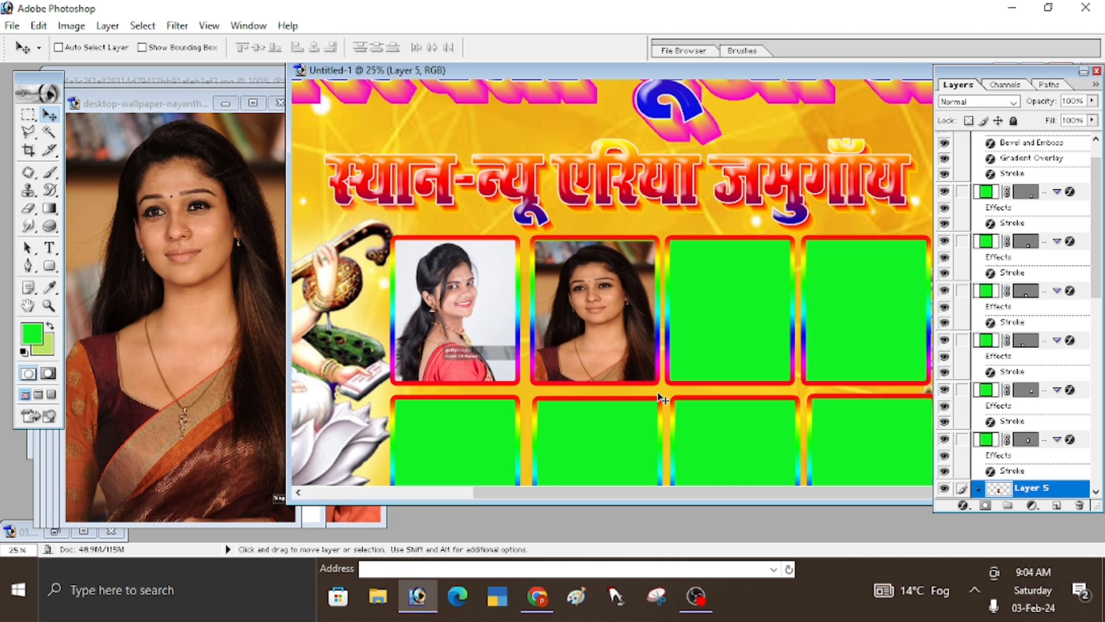
Close the desktop-wallpaper-nayanthara photo and select the banner's Shape 1 copy 2 layer, the third box of the upper row.
{"action": "left_click", "coordinate": [193, 110]}
{"action": "left_click", "coordinate": [281, 103]}
{"action": "left_click", "coordinate": [193, 267]}
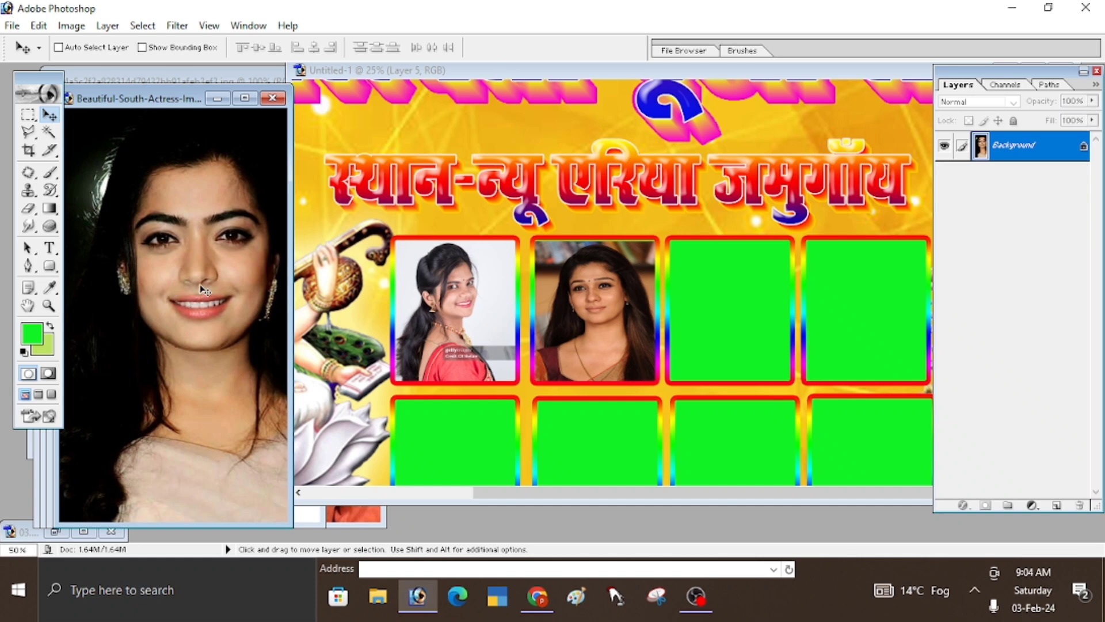
{"action": "left_click", "coordinate": [708, 295]}
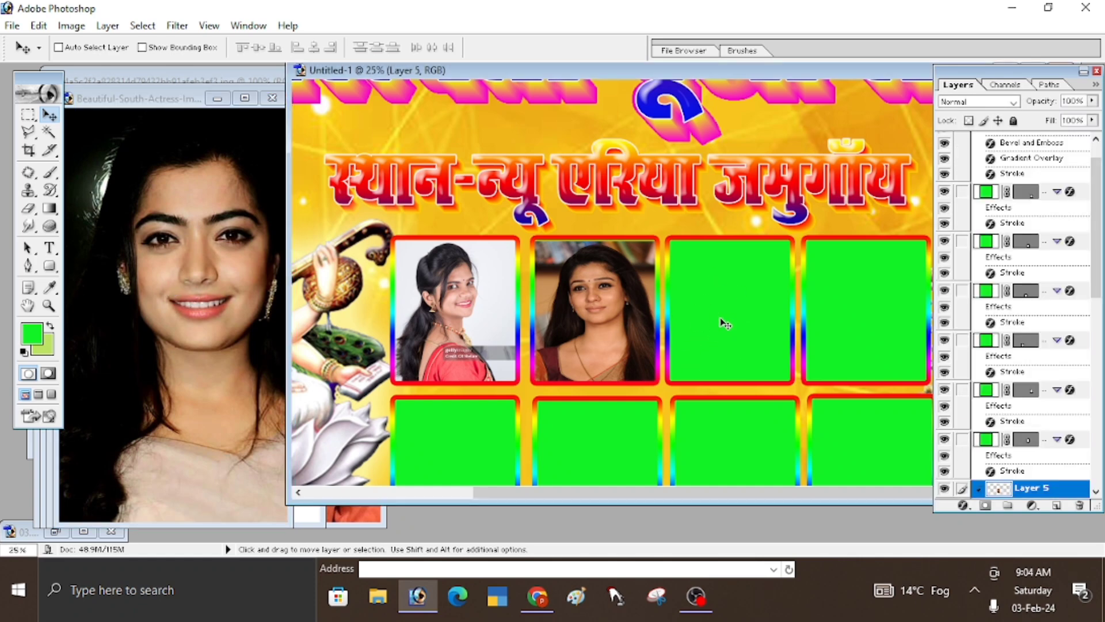
{"action": "right_click", "coordinate": [715, 282]}
{"action": "left_click", "coordinate": [751, 293]}
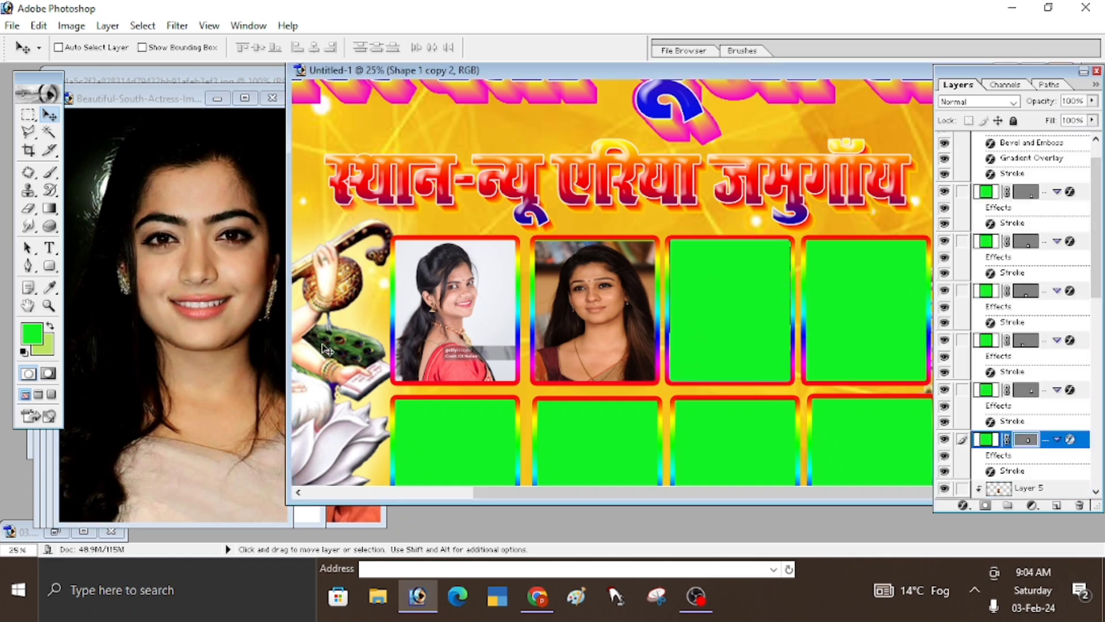
Copy the Beautiful-South-Actress portrait into the banner over the third box and widen it to cover the frame.
{"action": "left_click", "coordinate": [192, 298]}
{"action": "left_click_drag", "start_coordinate": [192, 297], "coordinate": [707, 304]}
{"action": "key", "text": "ctrl+t"}
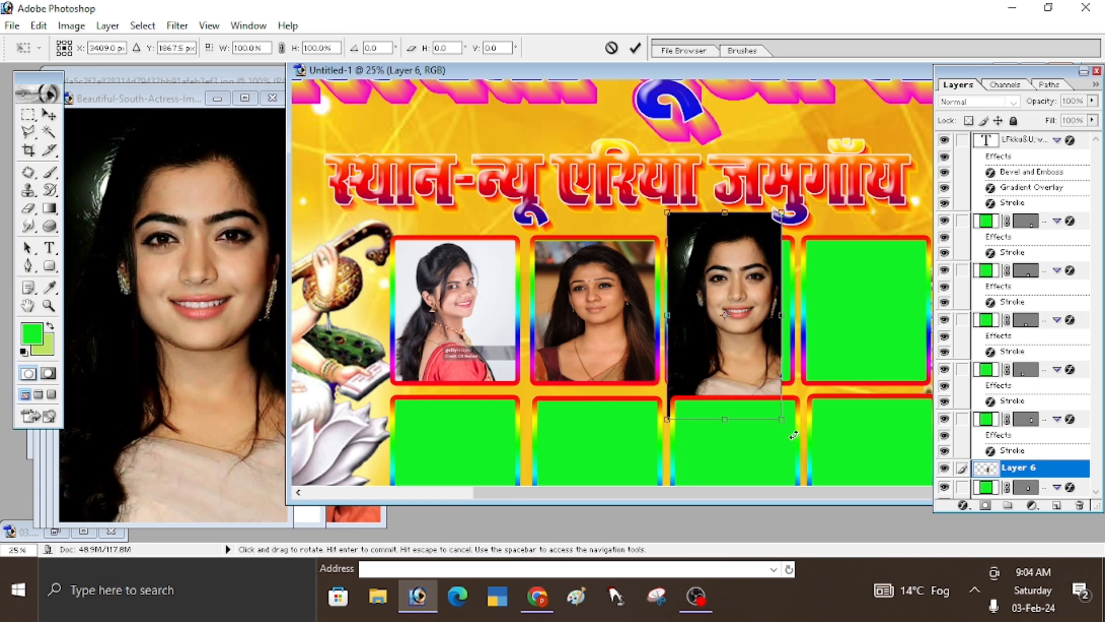
{"action": "left_click_drag", "start_coordinate": [781, 419], "coordinate": [802, 417]}
{"action": "key", "text": "Return"}
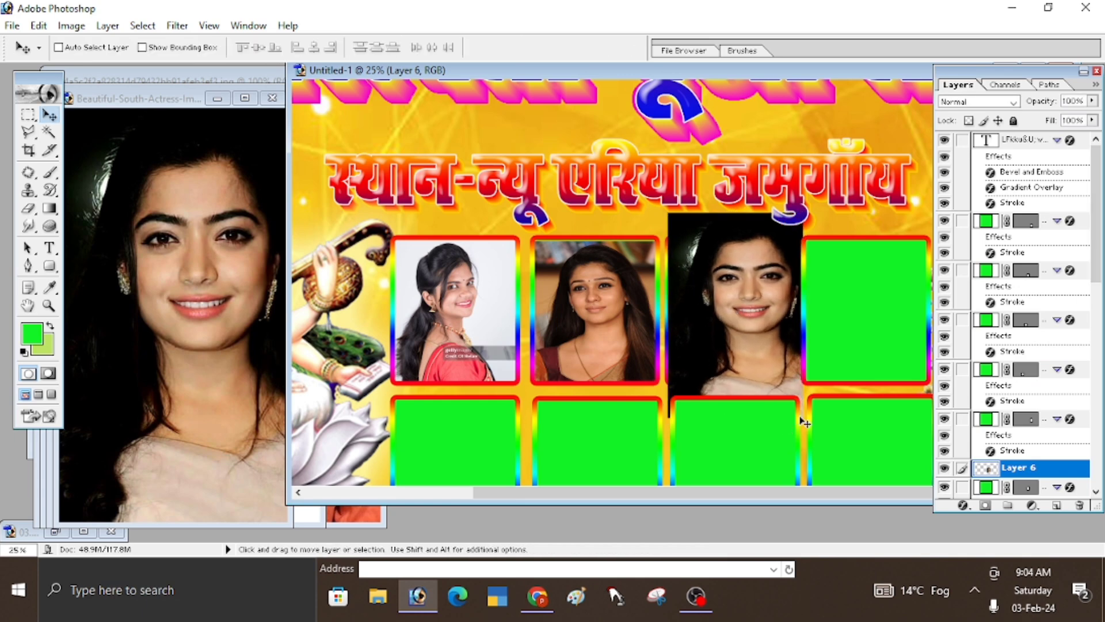
Clip the third portrait to the green rectangle below it and shift it slightly down within the frame.
{"action": "key", "text": "ctrl+g"}
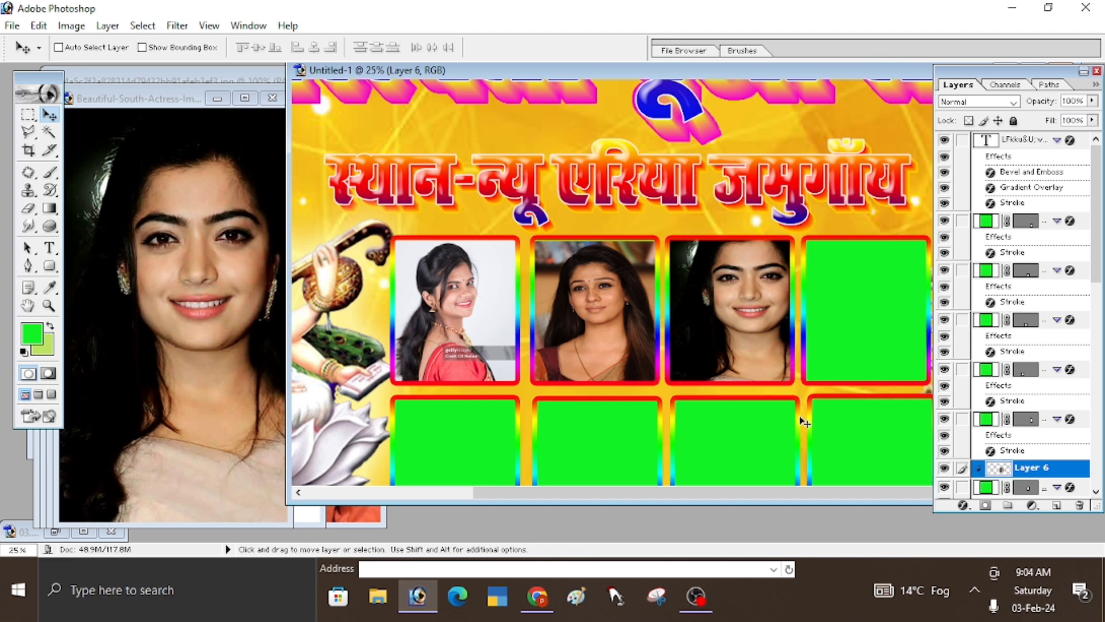
{"action": "left_click_drag", "start_coordinate": [758, 336], "coordinate": [752, 357]}
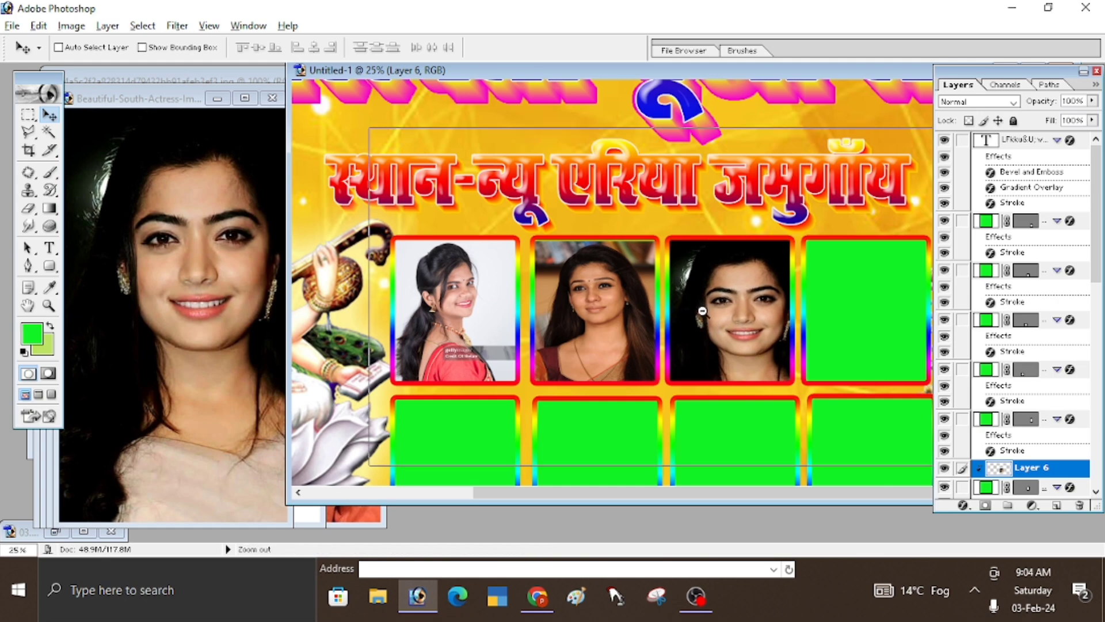
Maximize the banner window and examine the whole layout and the portrait boxes up close.
{"action": "key", "text": "ctrl+minus"}
{"action": "key", "text": "ctrl+minus"}
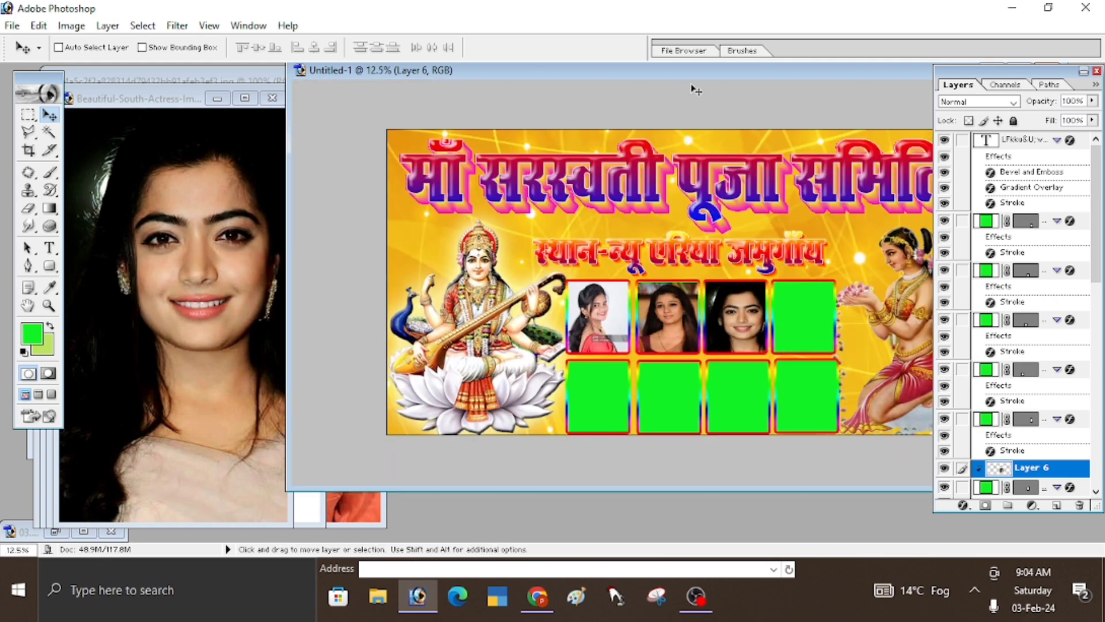
{"action": "double_click", "coordinate": [699, 75]}
{"action": "key", "text": "ctrl+space"}
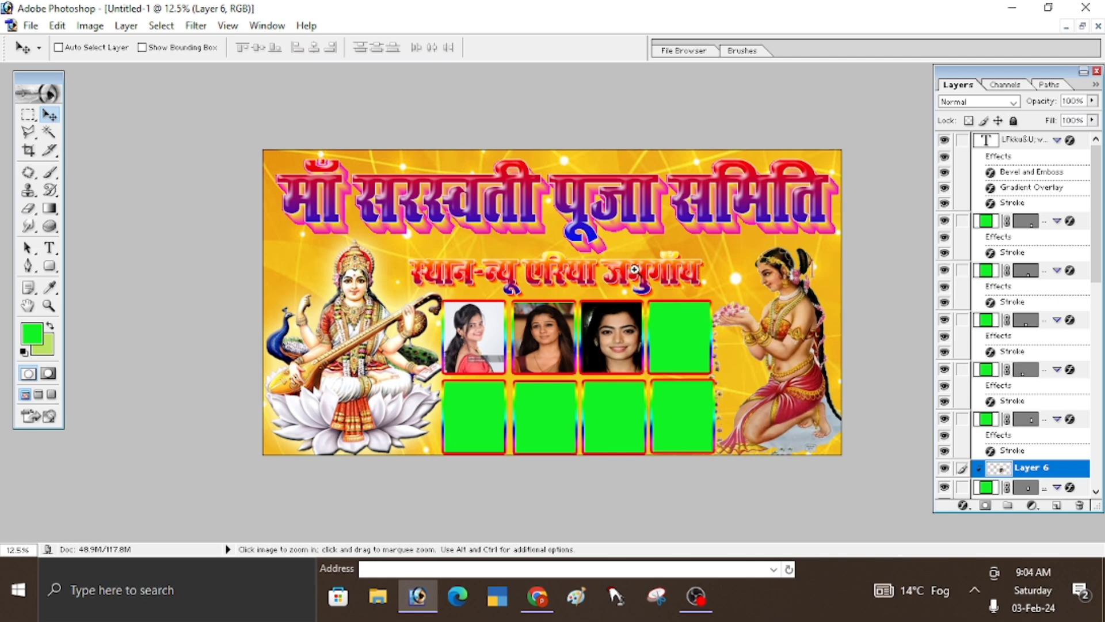
{"action": "left_click", "coordinate": [635, 269]}
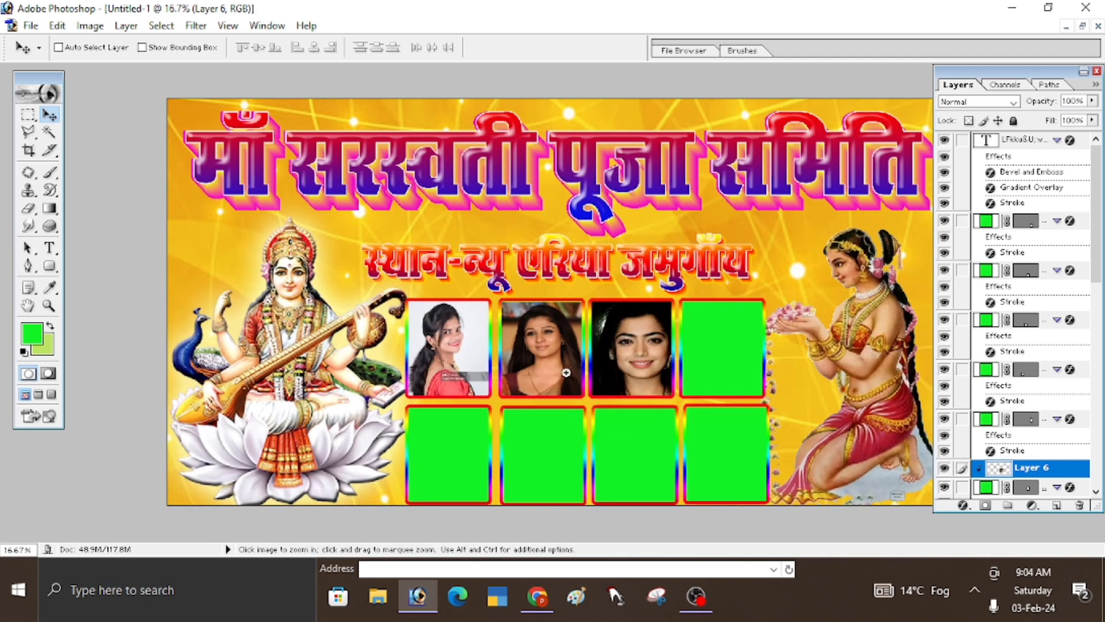
{"action": "left_click", "coordinate": [566, 372]}
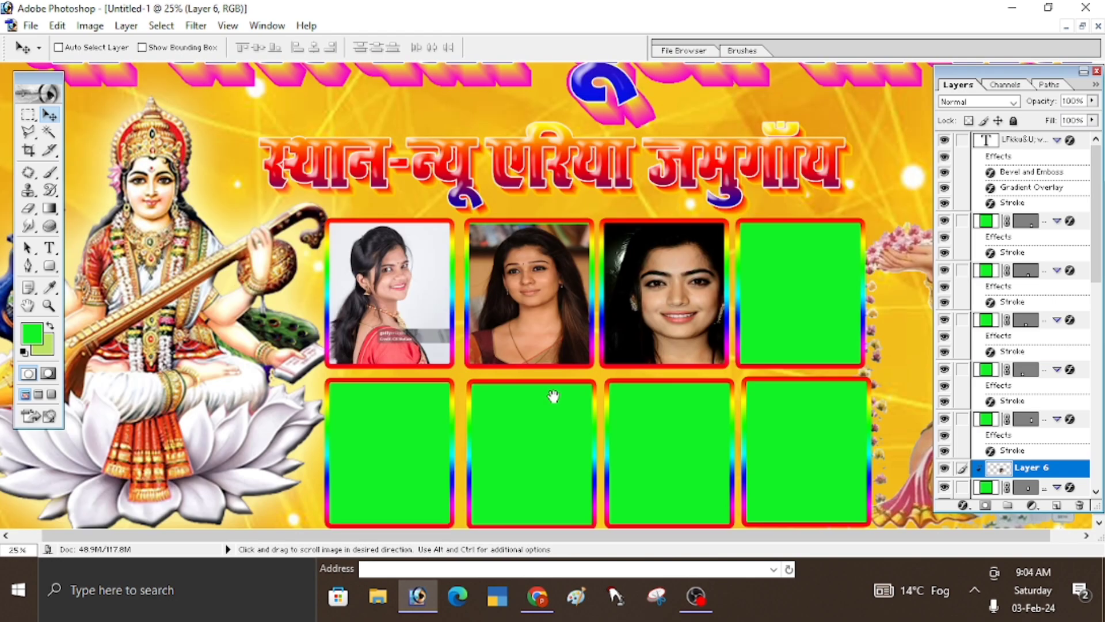